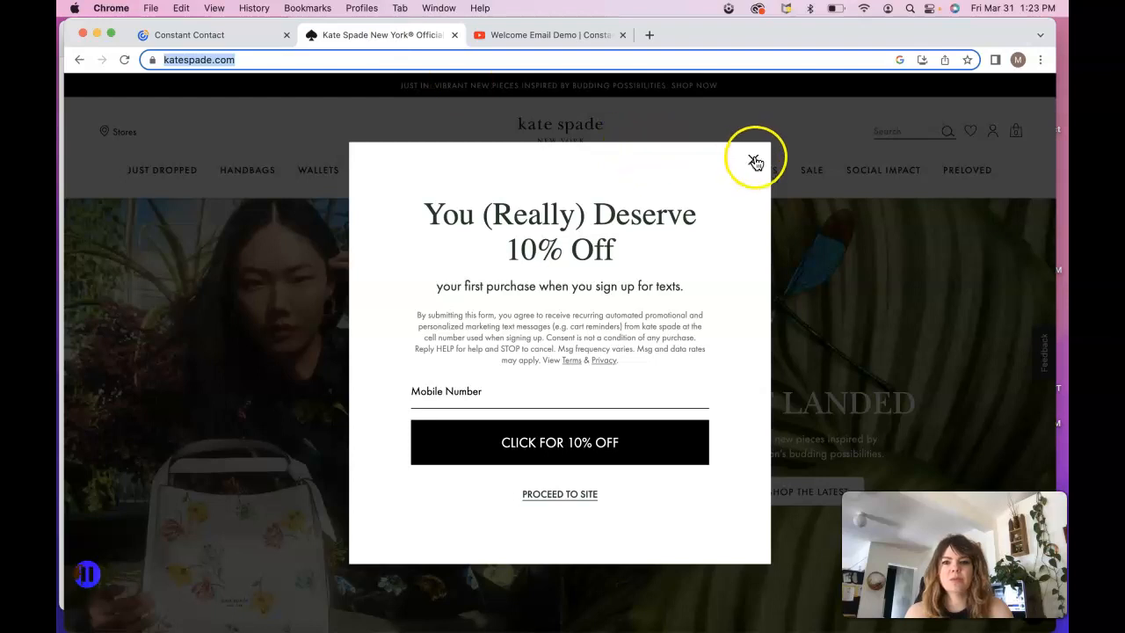
click(367, 62)
key(super+c)
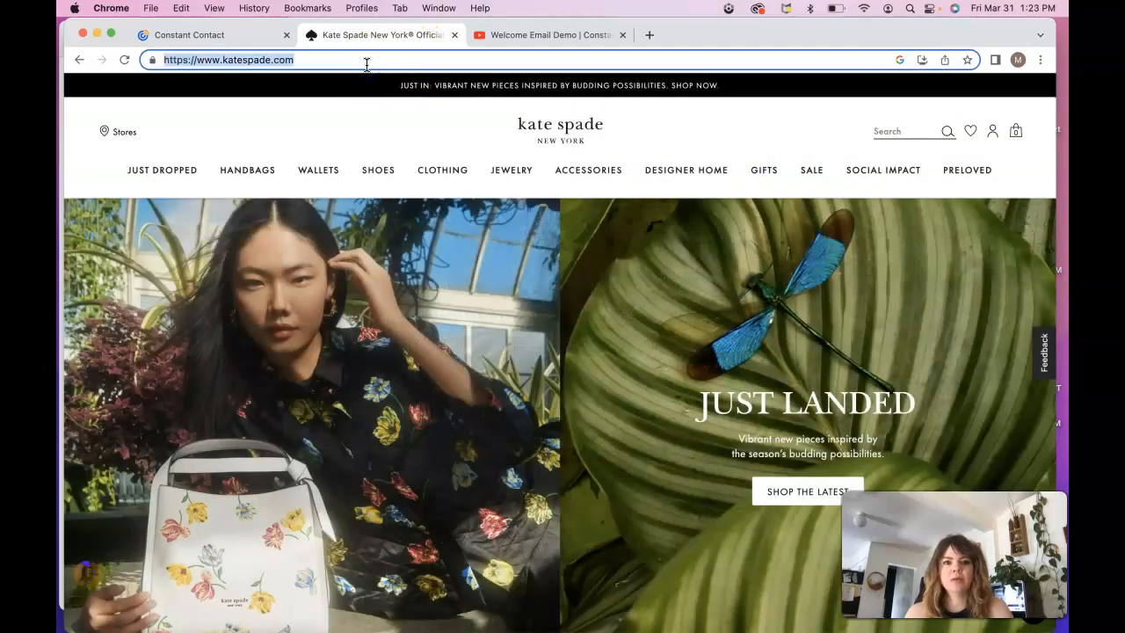
click(198, 34)
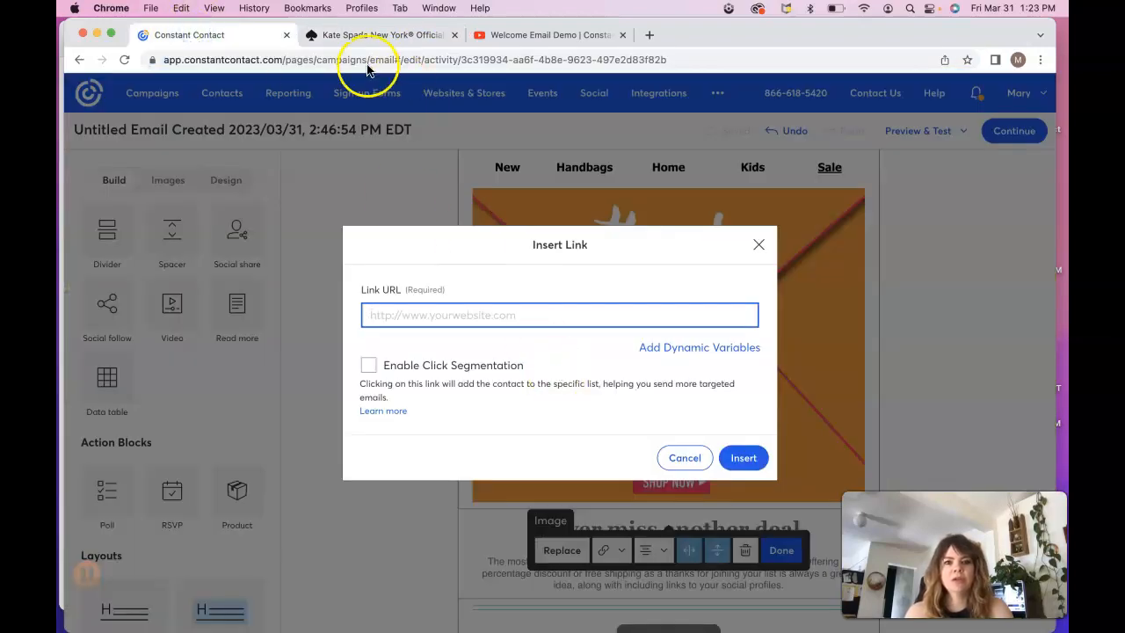
click(363, 37)
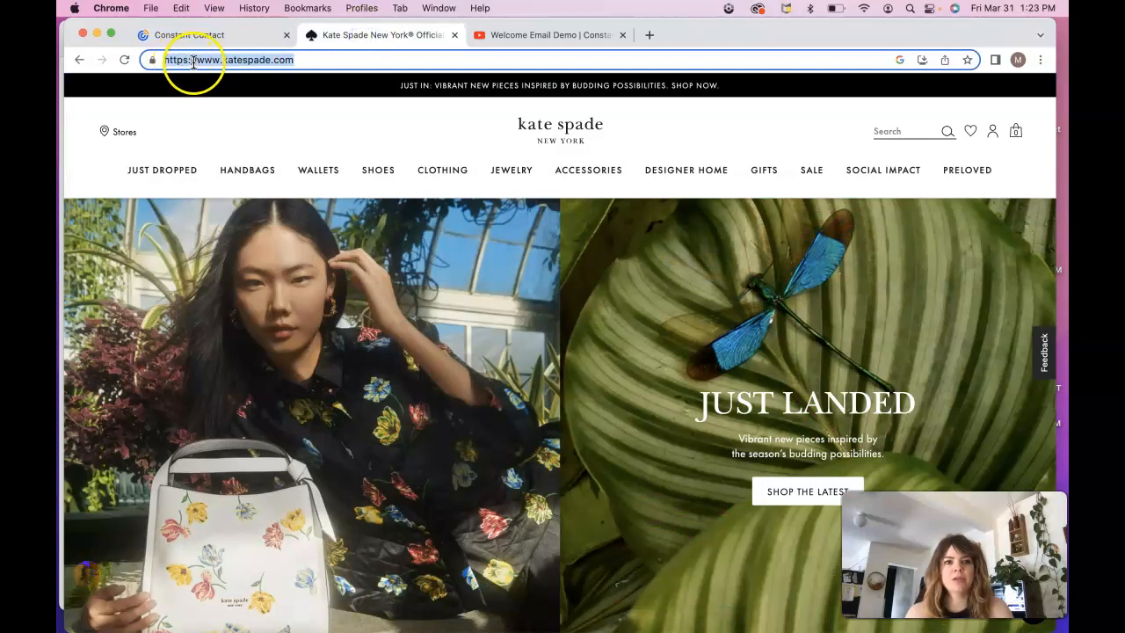
click(211, 36)
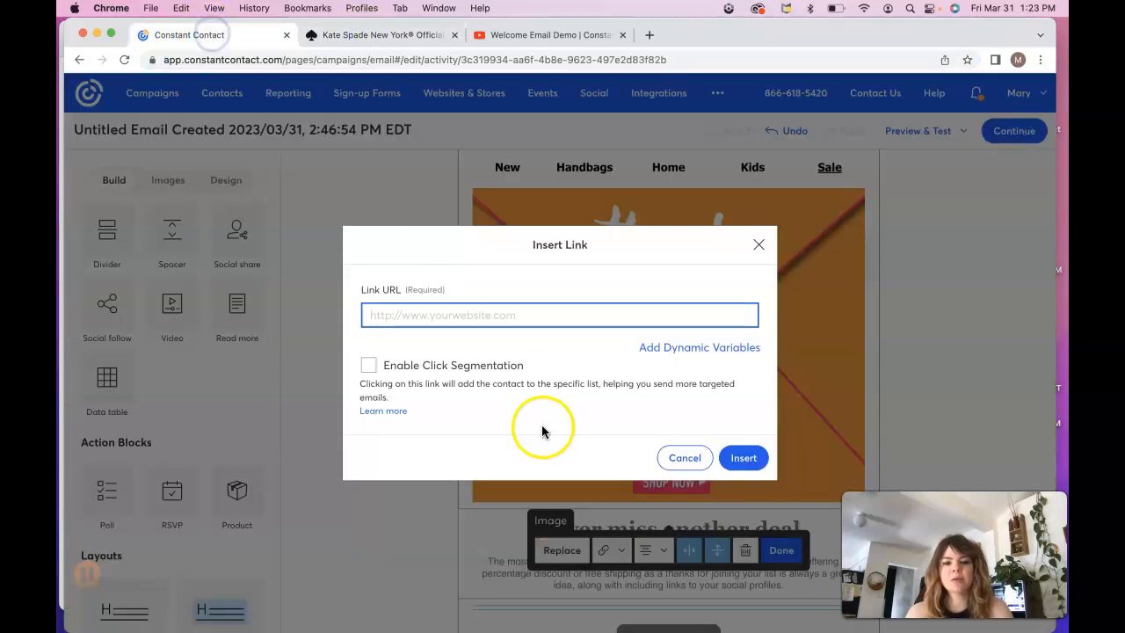
key(super+v)
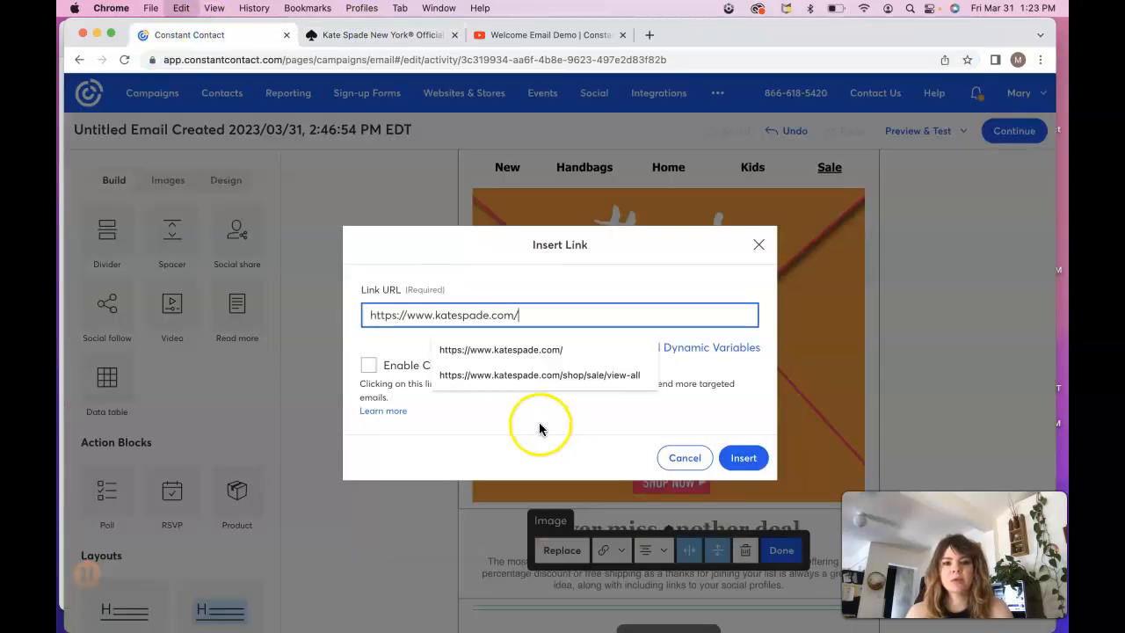
click(391, 349)
click(743, 457)
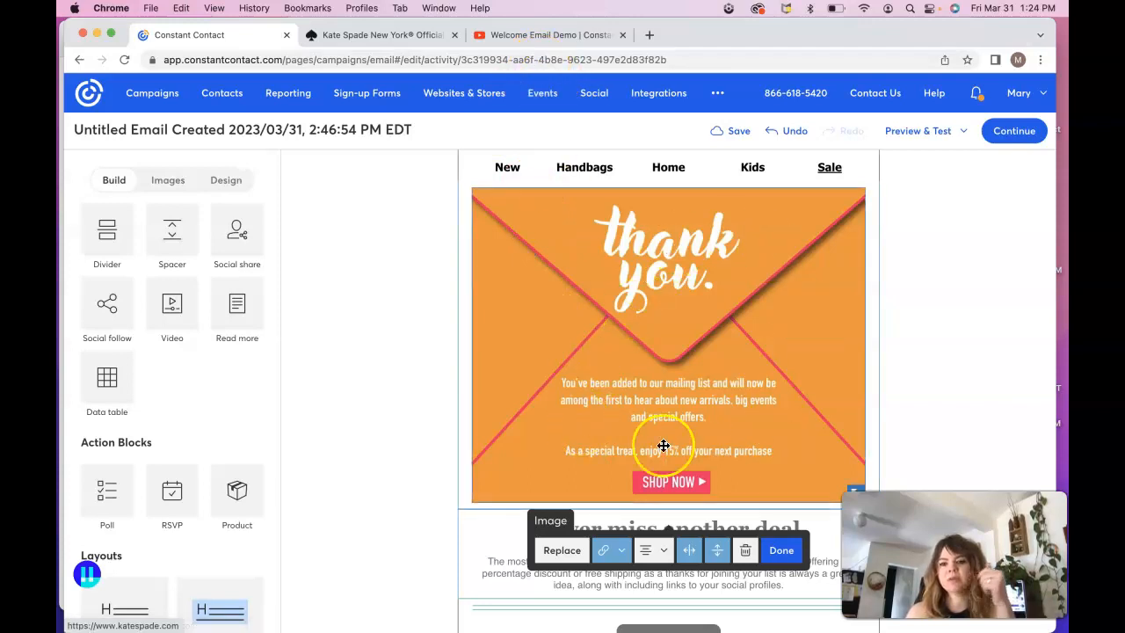
Delete the grey Shop Now button block below the "Never miss another deal" text.
scroll(384, 560, down, 2)
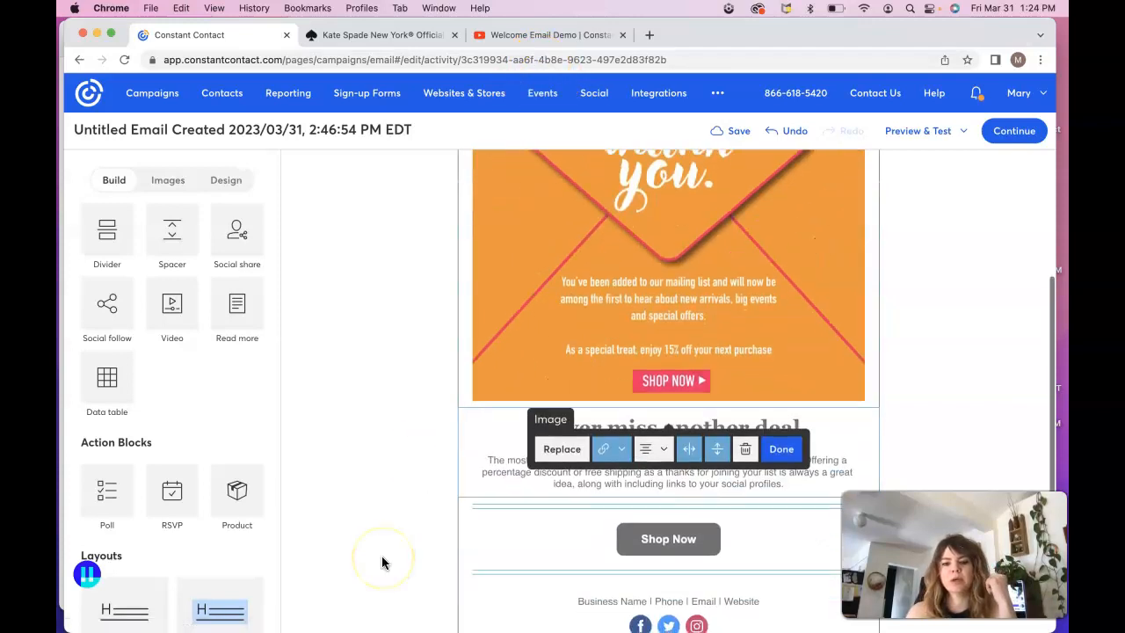
click(415, 457)
click(418, 492)
scroll(420, 497, down, 1)
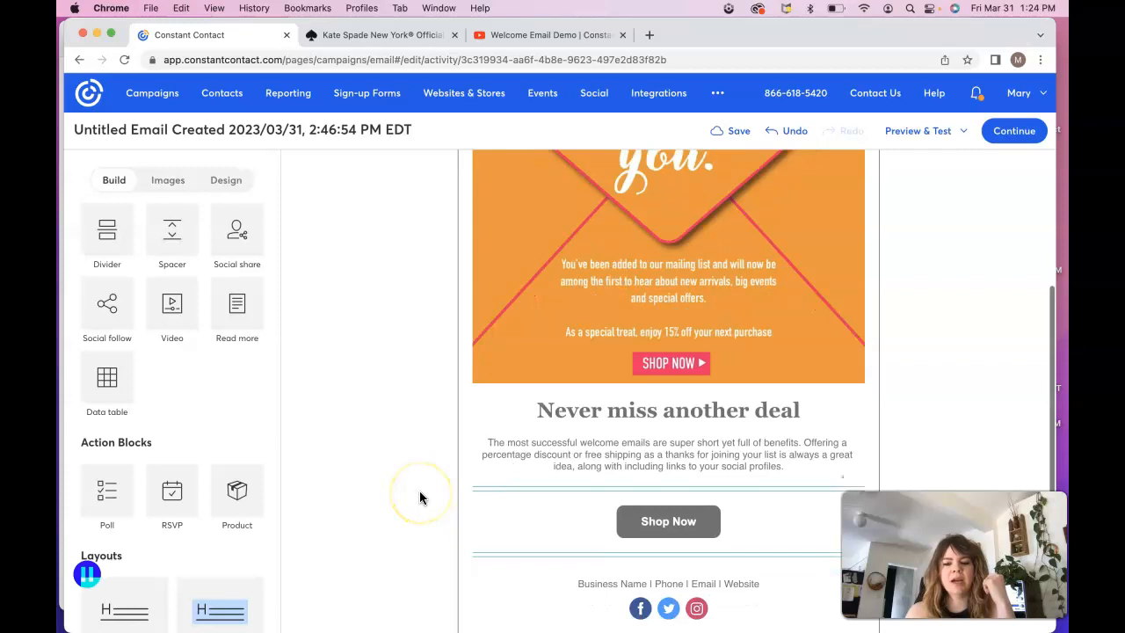
click(666, 496)
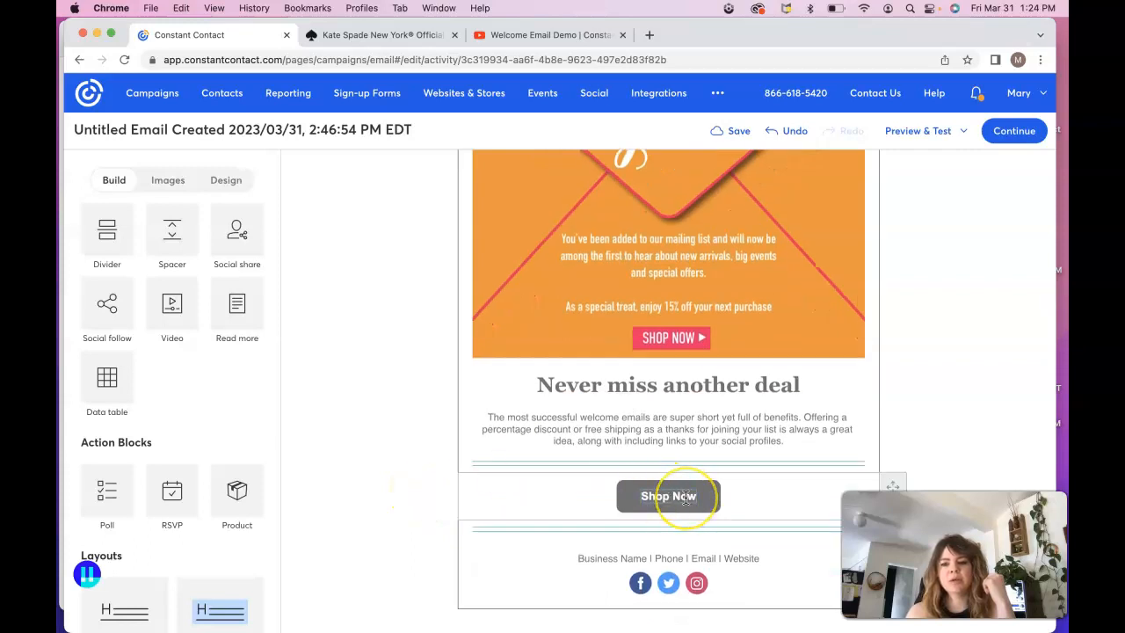
scroll(791, 457, down, 2)
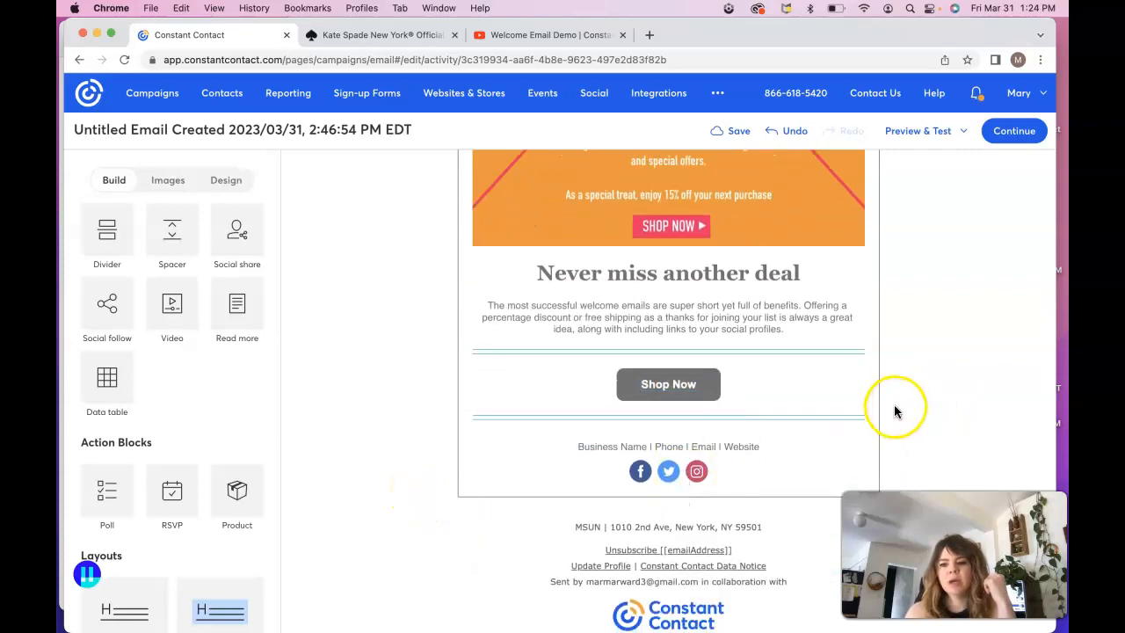
click(746, 381)
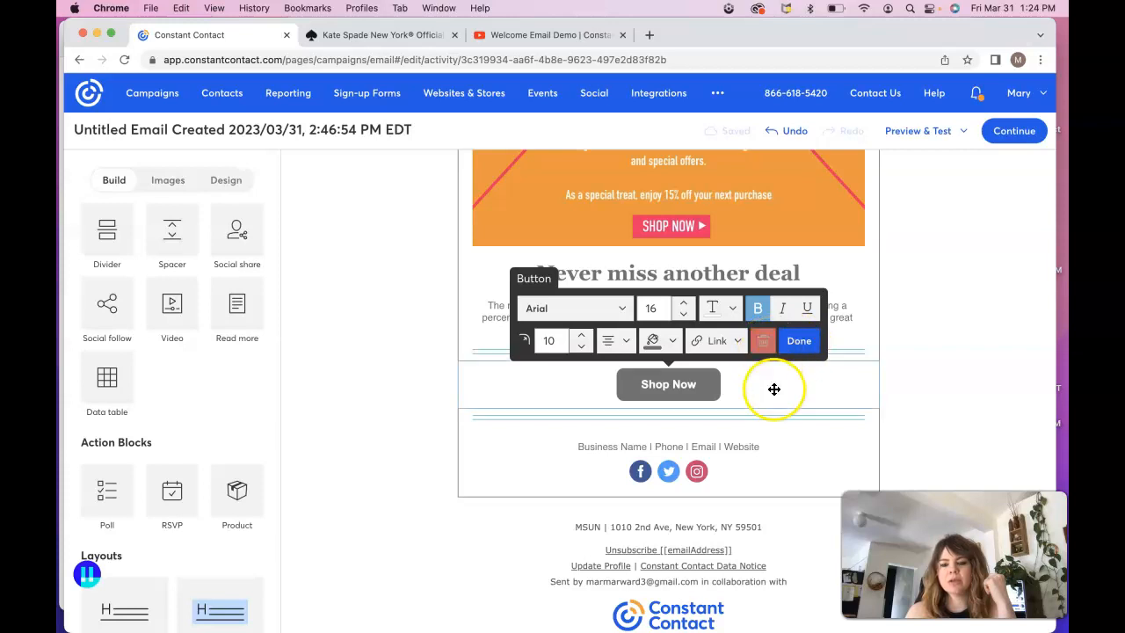
click(762, 340)
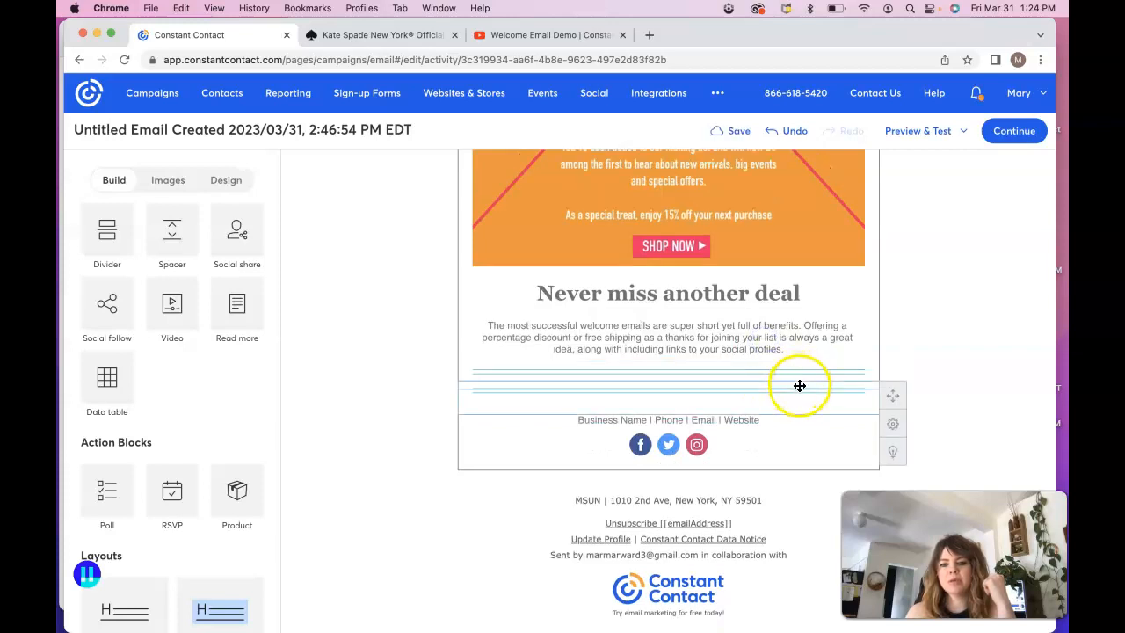
Delete all the teal dividers between the body paragraph and the business contact line.
click(781, 395)
click(761, 372)
click(777, 401)
click(761, 376)
click(771, 407)
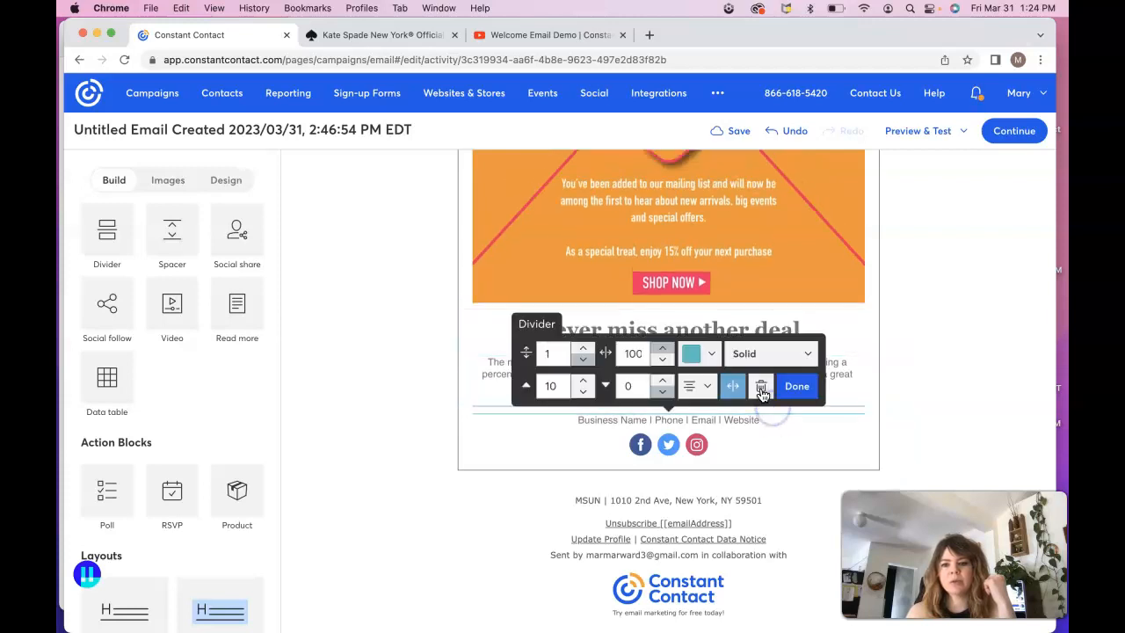
click(761, 393)
click(768, 407)
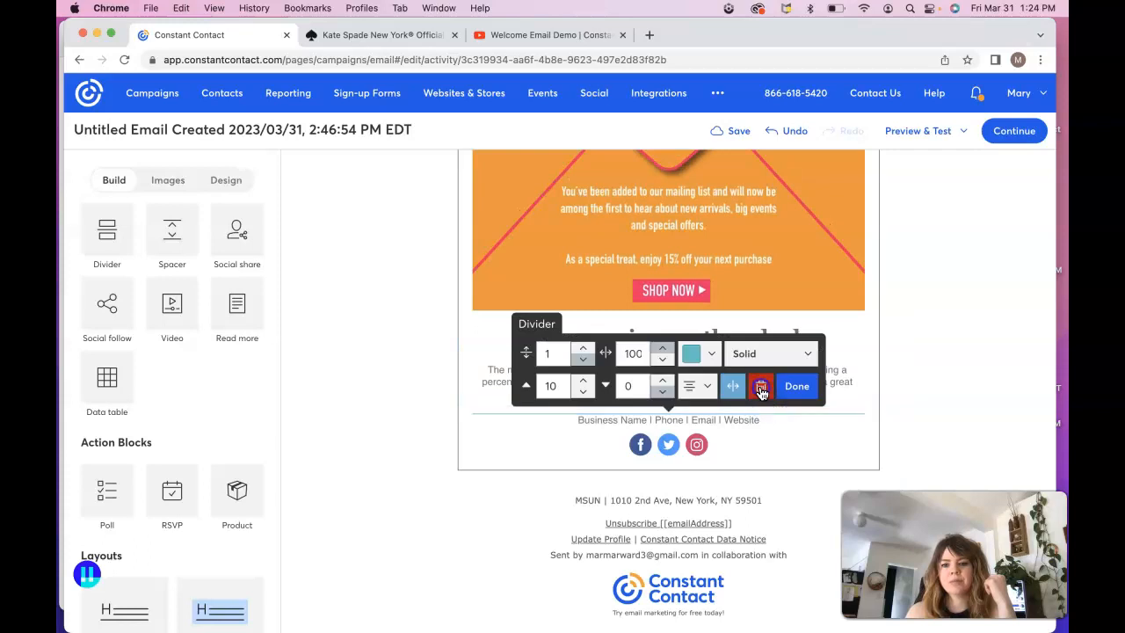
click(761, 393)
click(750, 420)
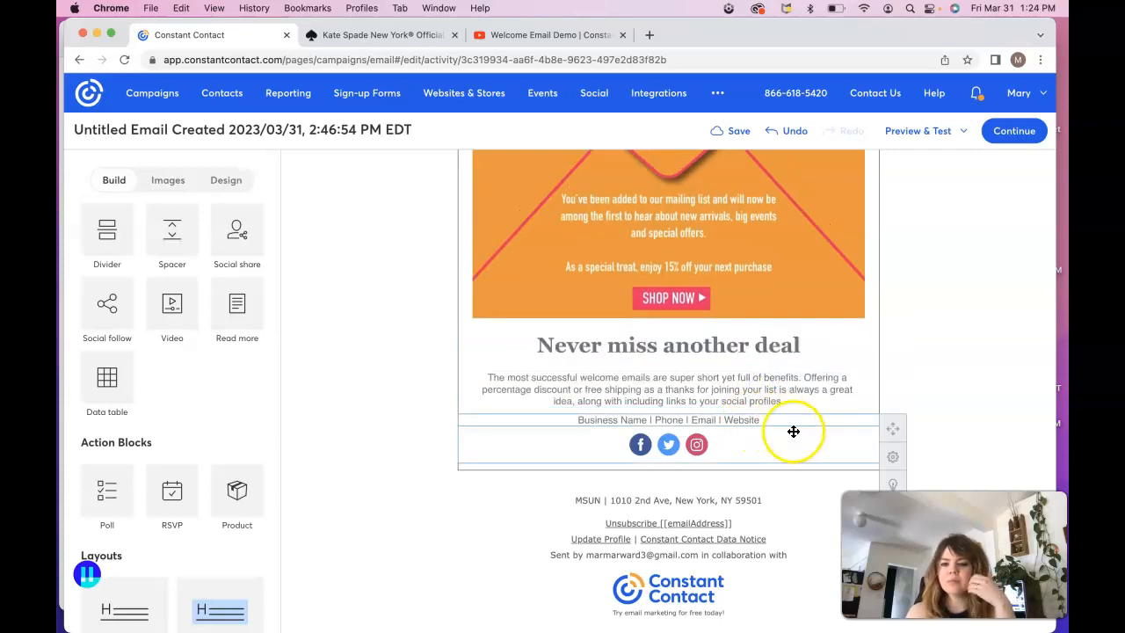
Try a Social share block under the "Never miss another deal" heading and delete it again.
click(734, 454)
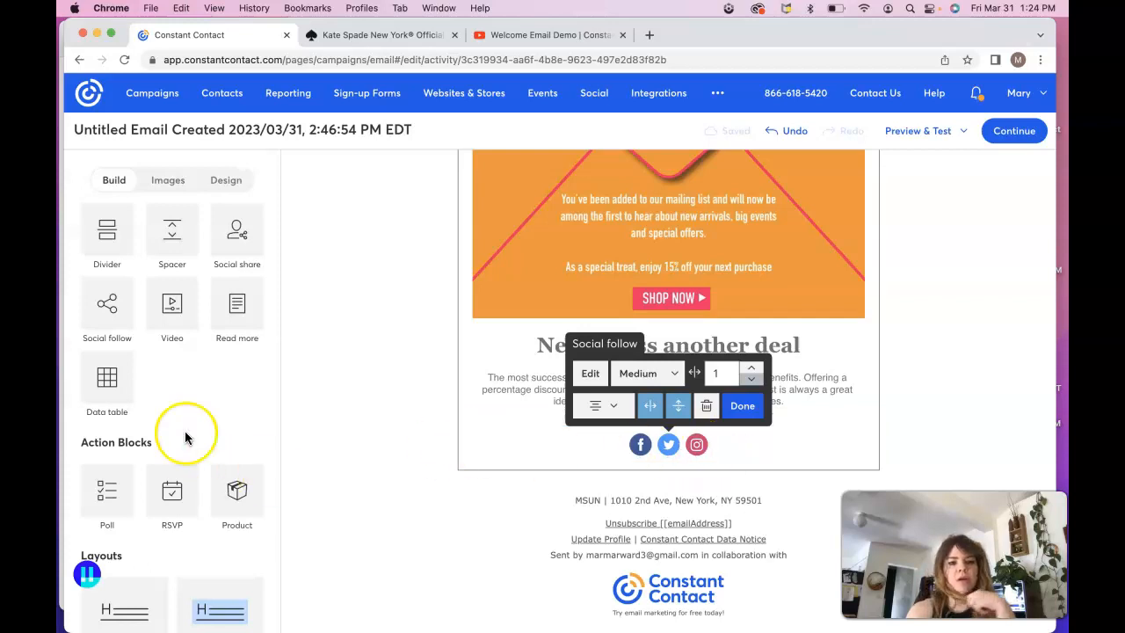
scroll(177, 417, up, 1)
scroll(178, 418, up, 2)
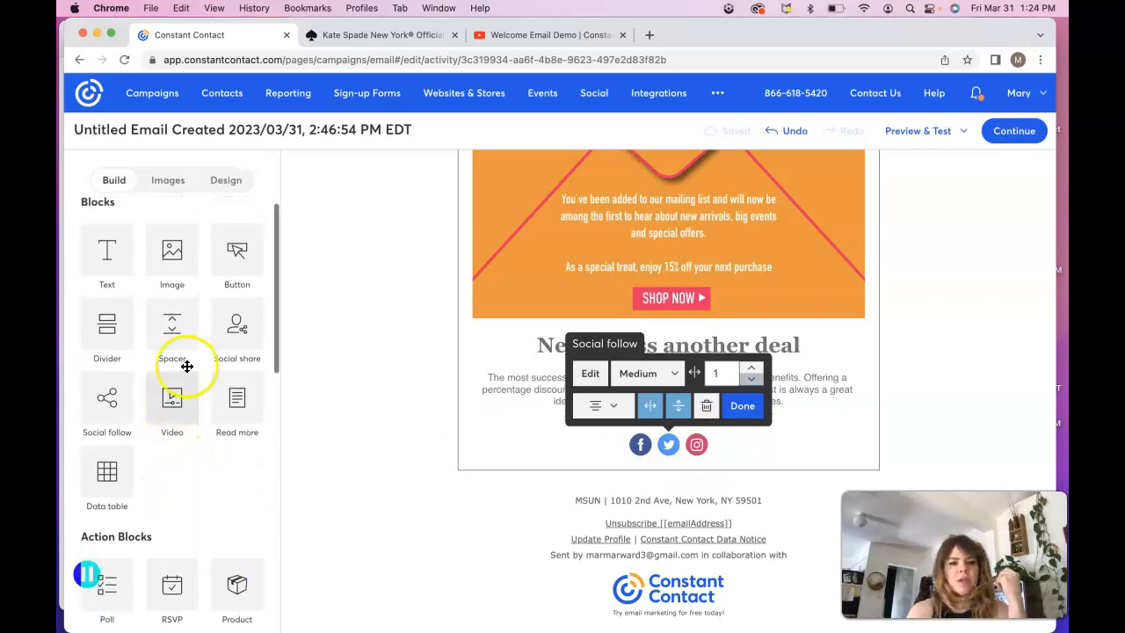
drag(231, 330, 492, 385)
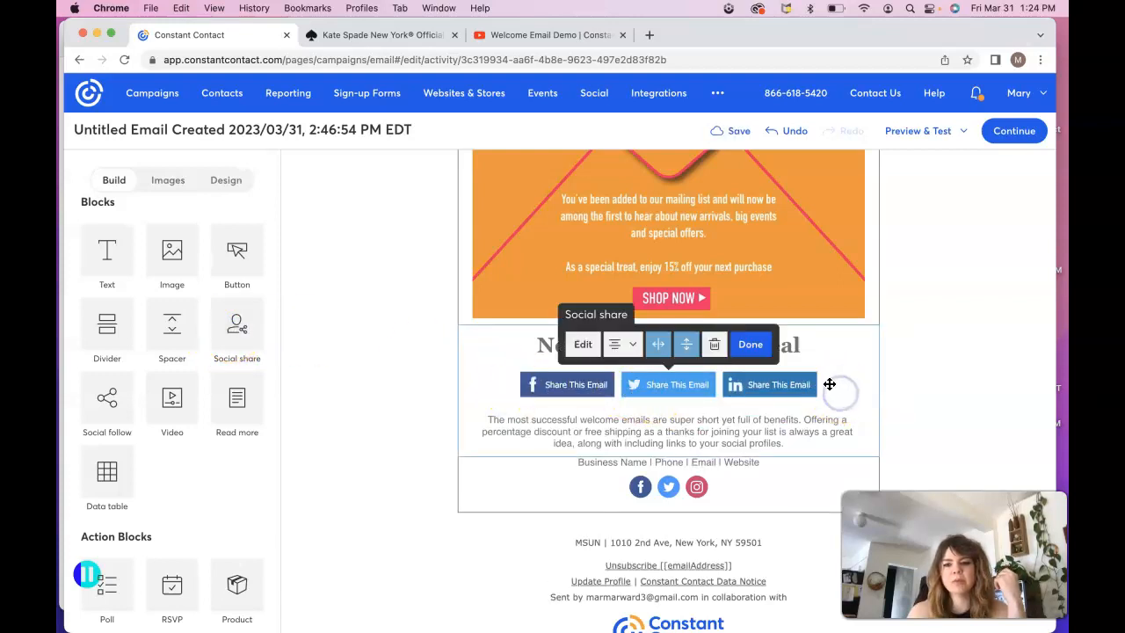
click(714, 344)
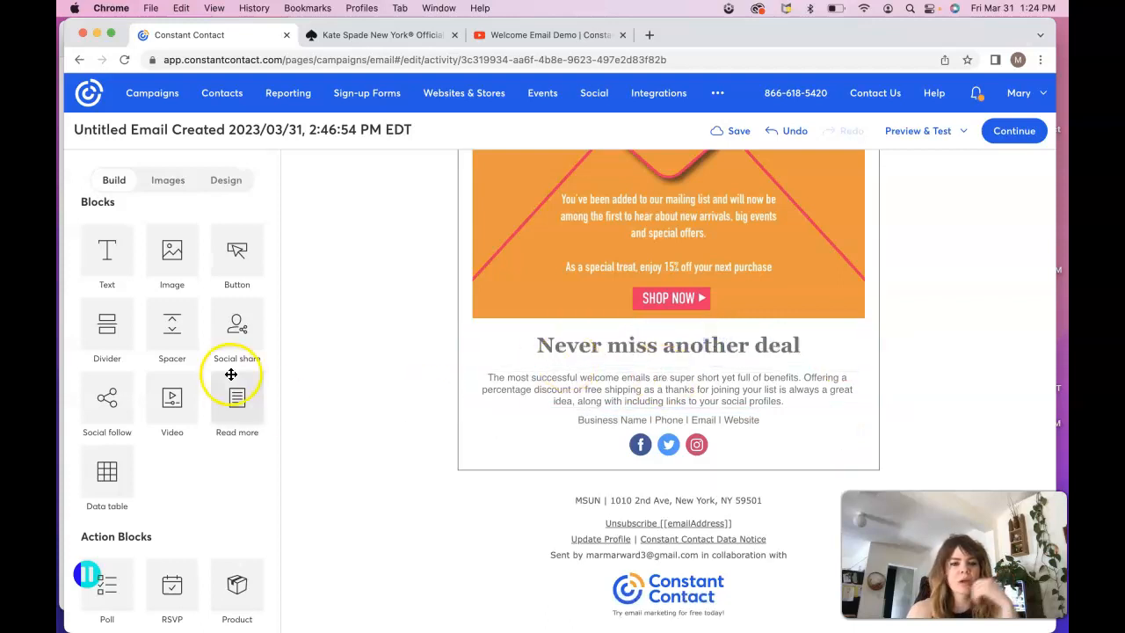
Try an extra Social follow block under the "Never miss another deal" heading and remove it again.
drag(106, 400, 557, 376)
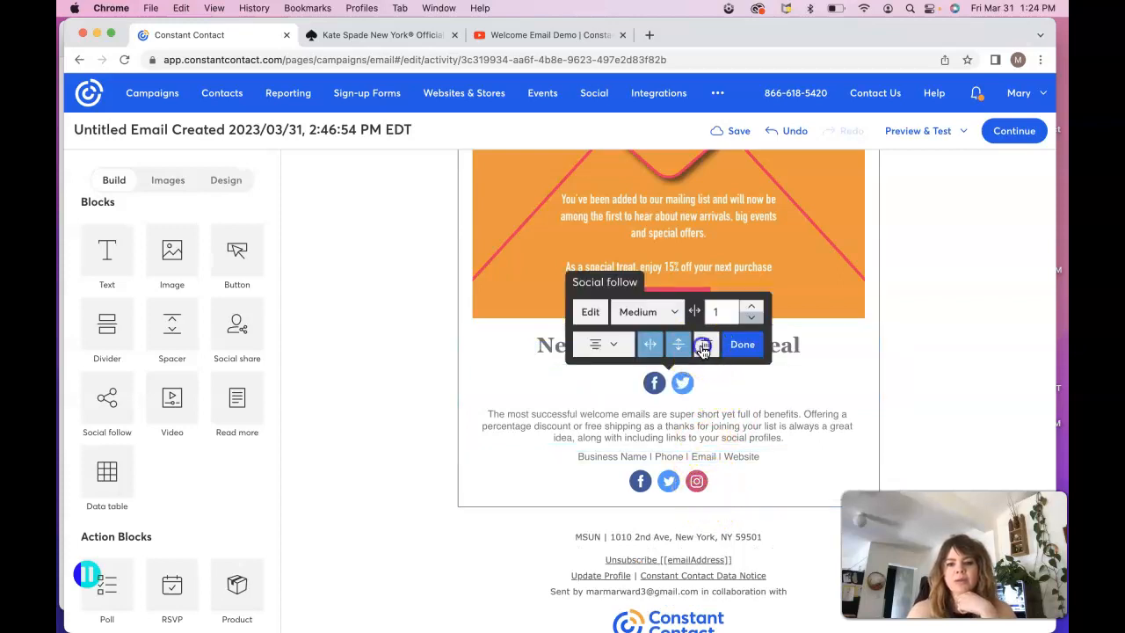
click(706, 344)
click(729, 450)
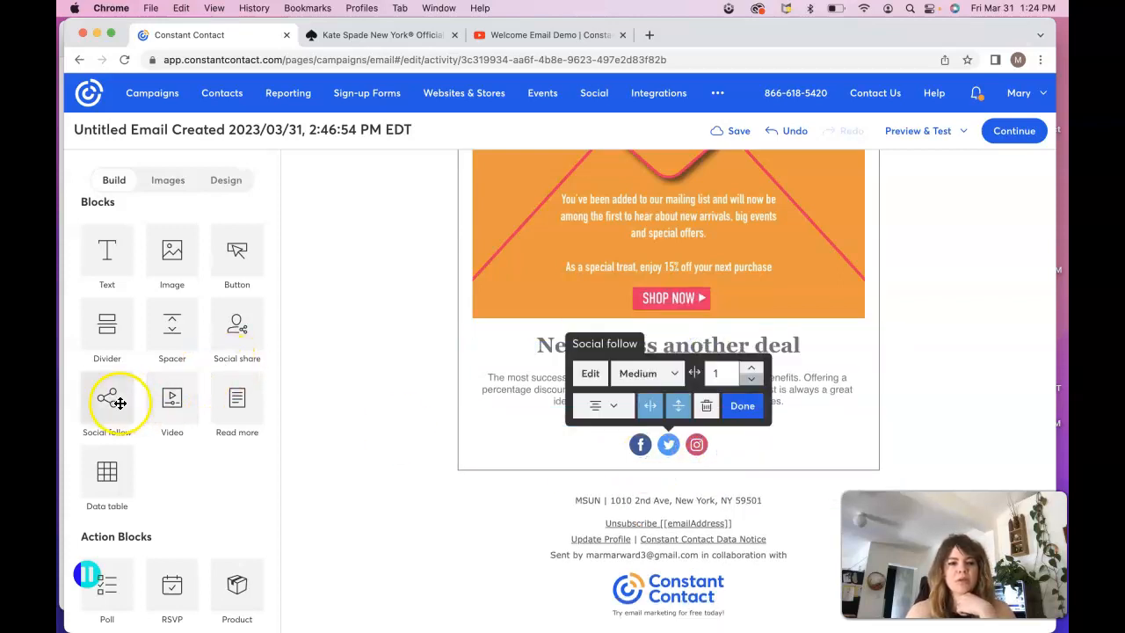
mouse_move(98, 406)
mouse_down()
mouse_move(693, 466)
mouse_move(214, 447)
mouse_move(108, 389)
mouse_up()
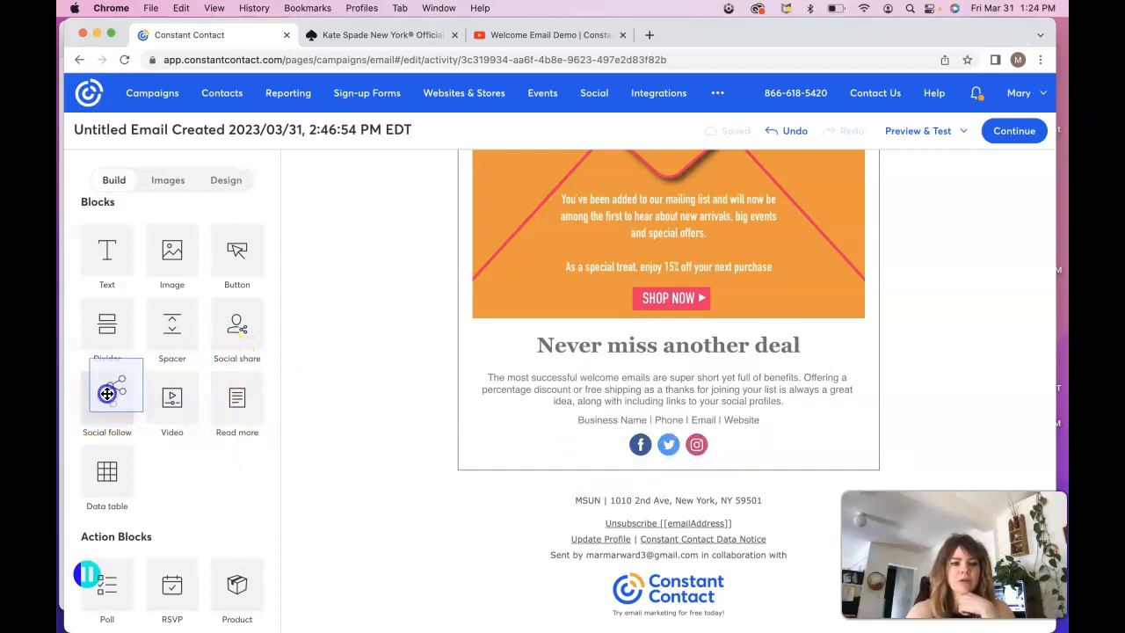
Change the existing social follow block's icons to the black circle style.
click(711, 448)
click(641, 448)
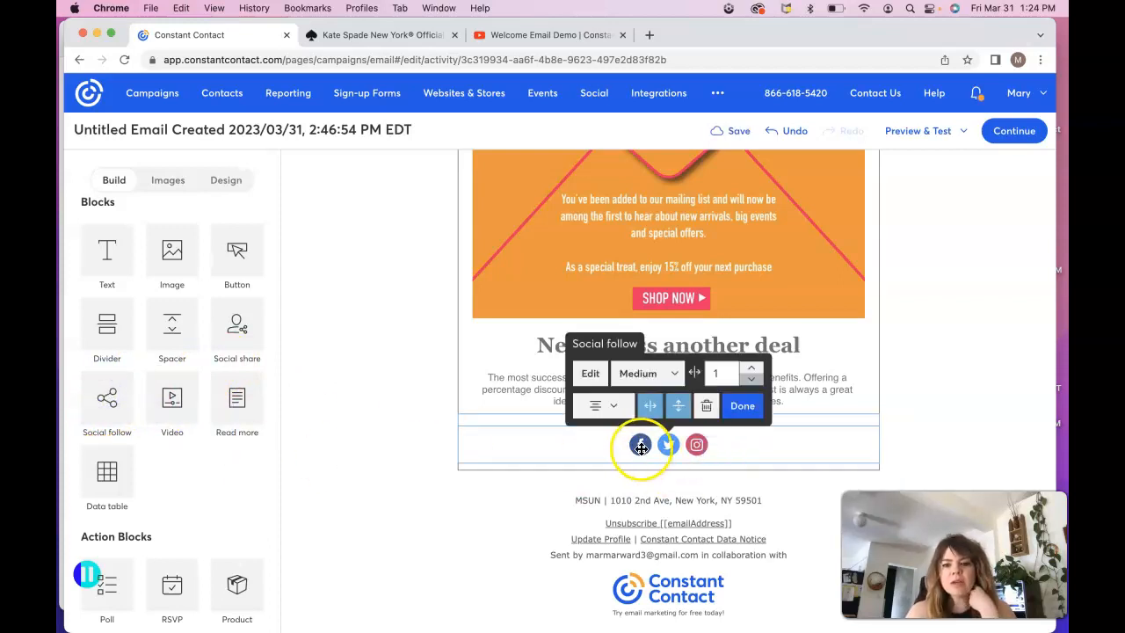
click(590, 373)
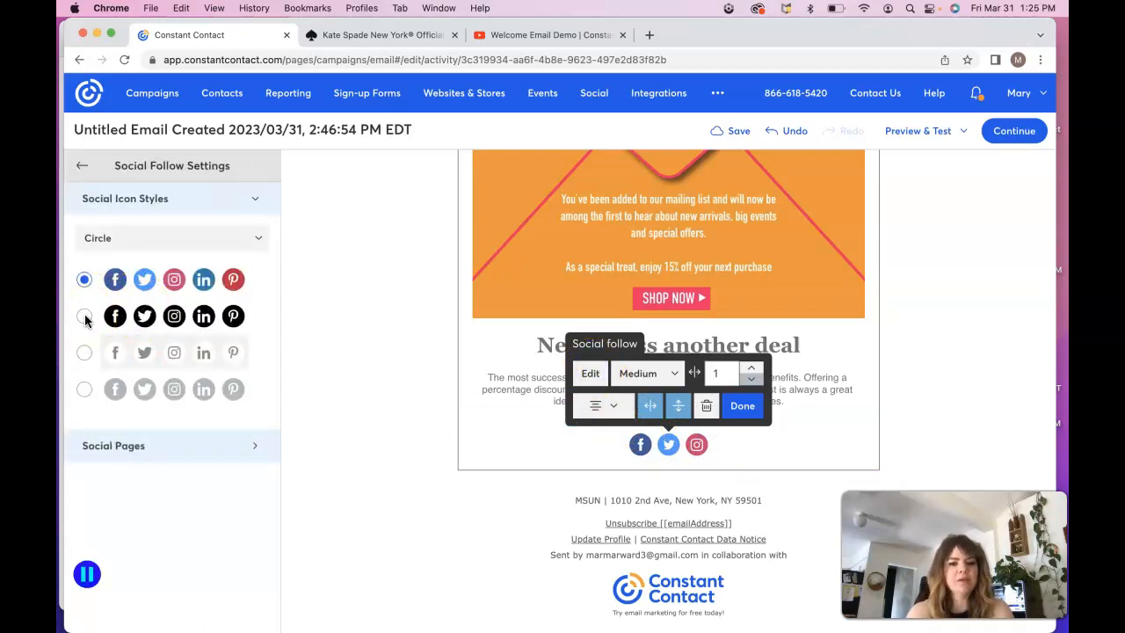
click(84, 315)
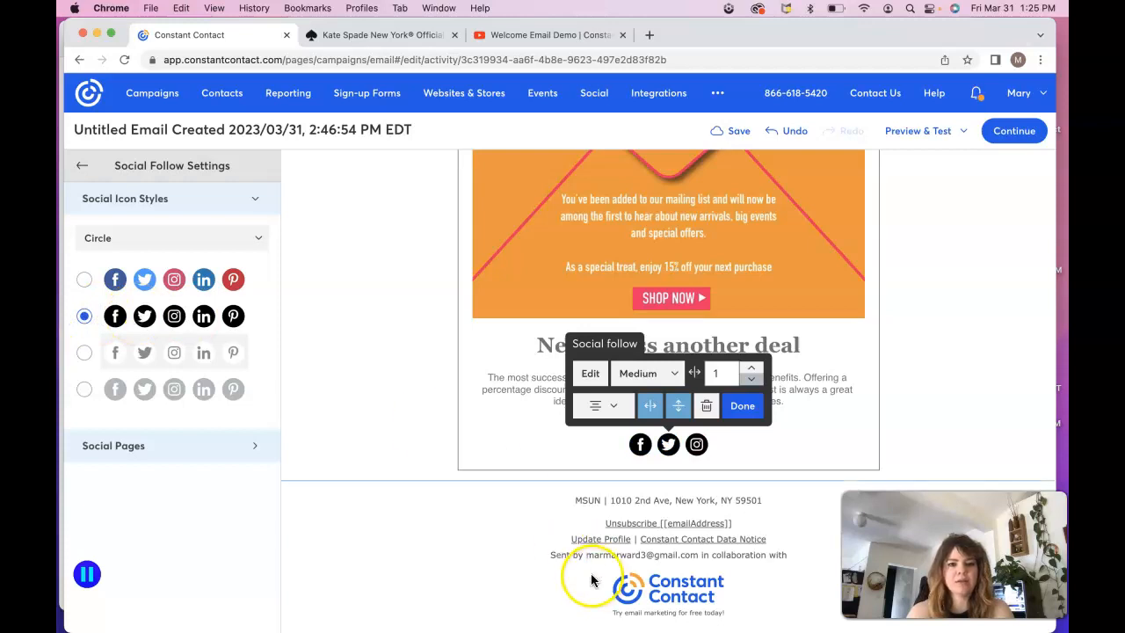
Switch to Preview to check the social icons in the welcome email example and return to the email editor in Chrome.
mouse_move(809, 628)
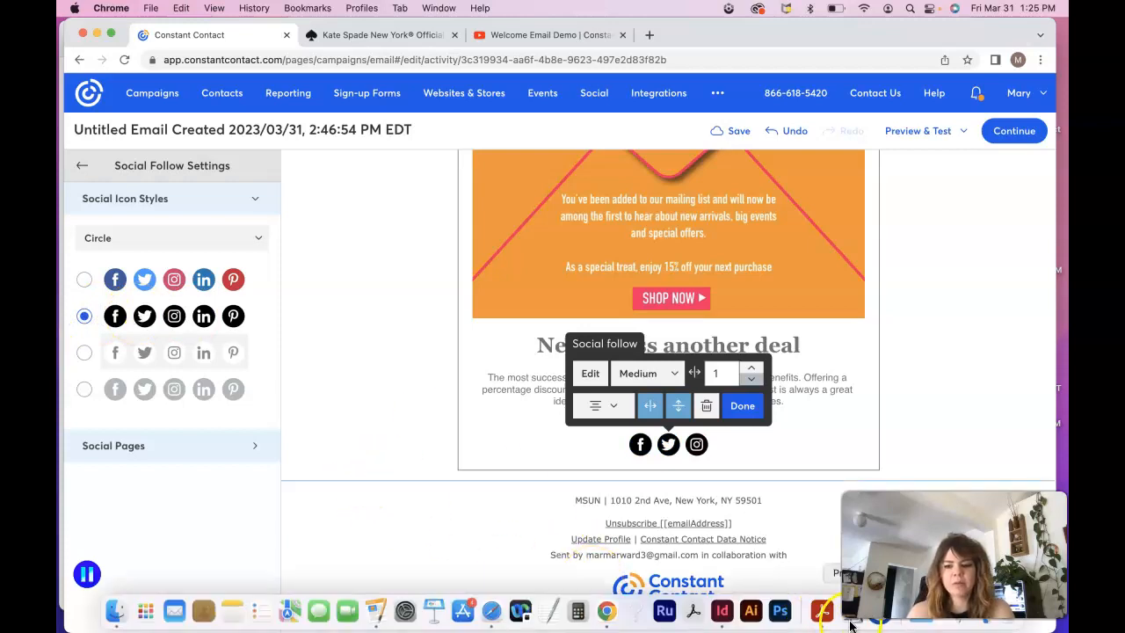
click(850, 622)
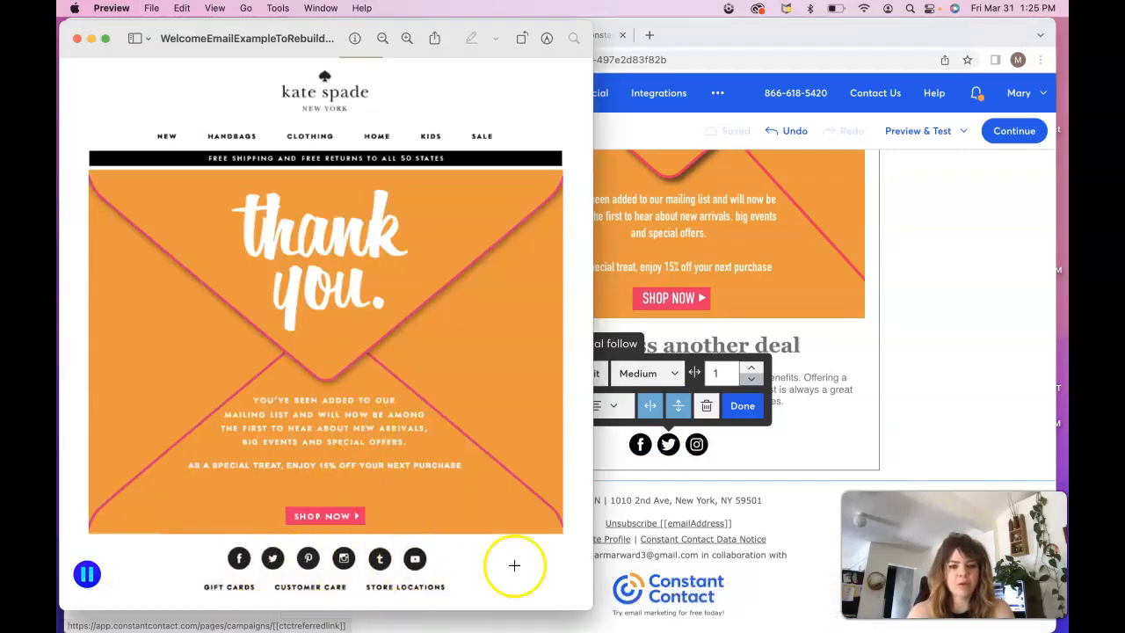
click(909, 428)
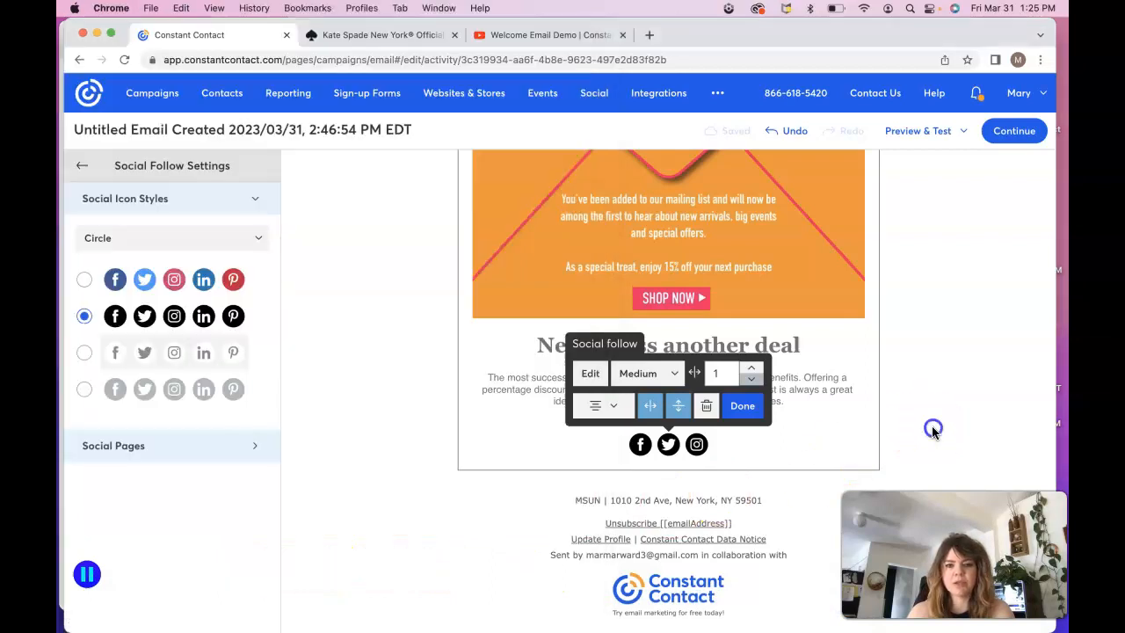
Expand the Social Pages settings and bring the Facebook, Twitter and Instagram link fields into view.
click(142, 446)
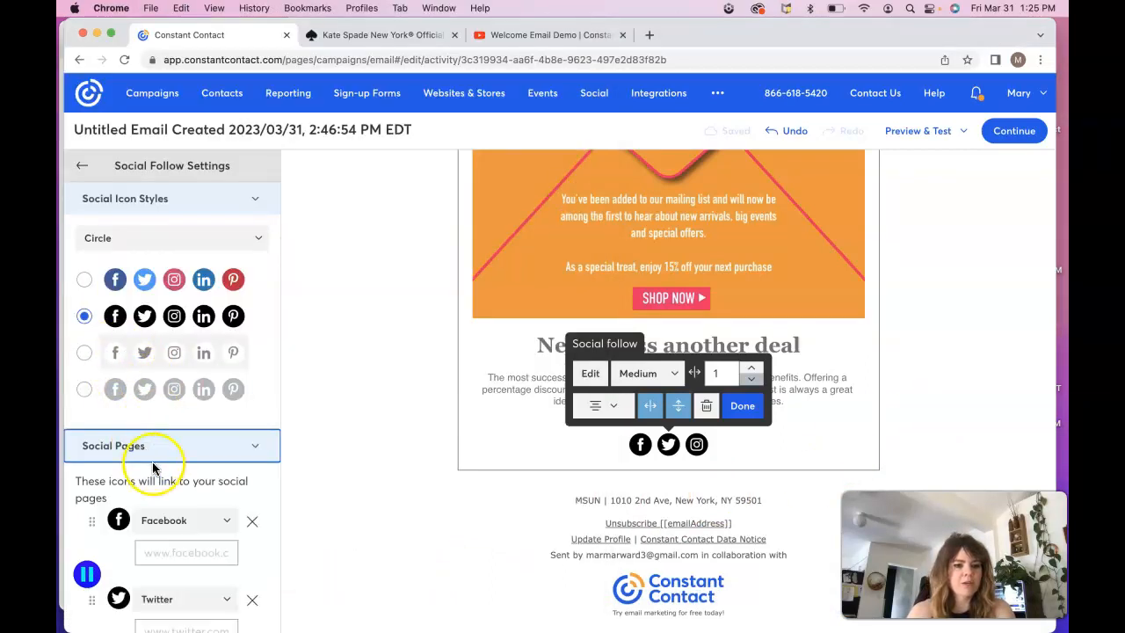
scroll(152, 461, down, 2)
scroll(152, 461, down, 1)
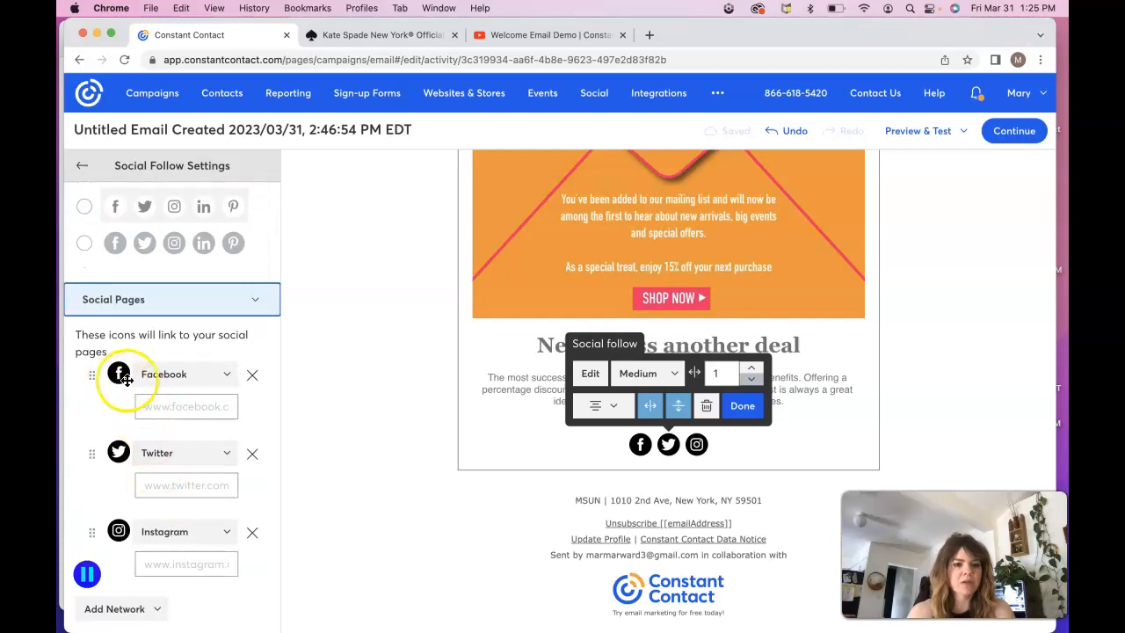
Search Google for "kate spade facebook" in a new browser tab and open the first "kate spade new york - Home" Facebook result.
click(649, 35)
text(ka)
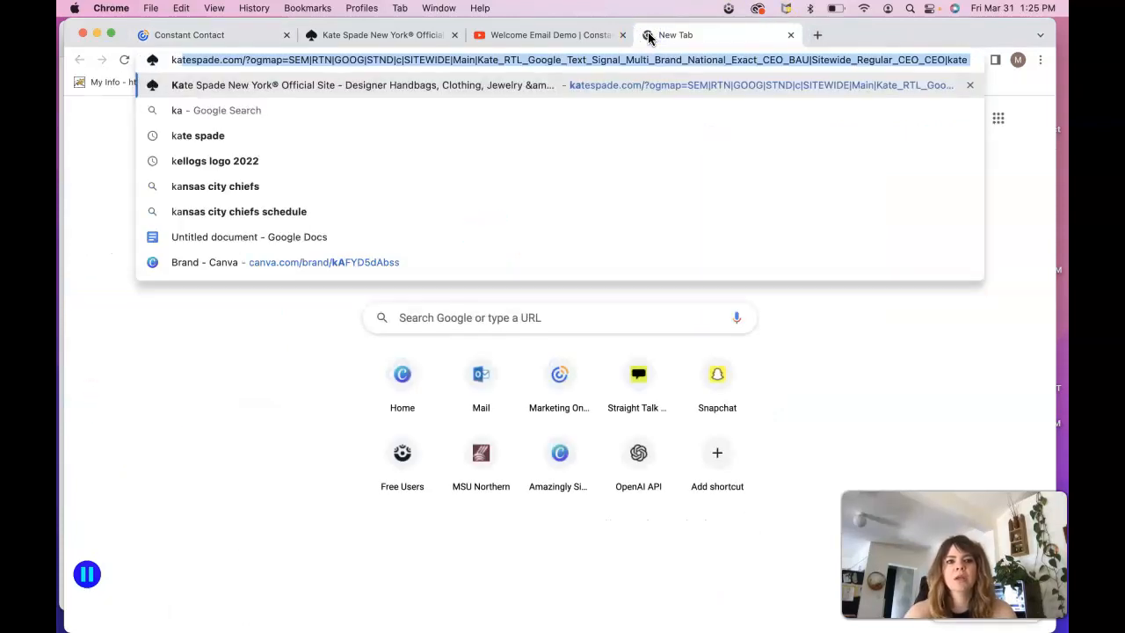
text(te spad)
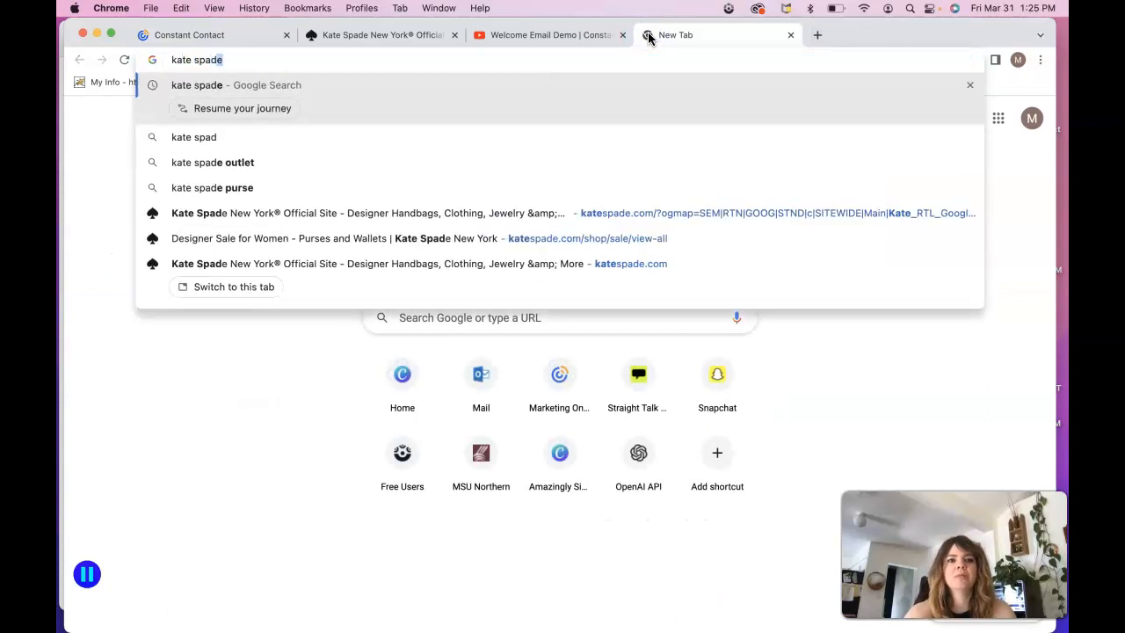
text(e facebook)
key(Return)
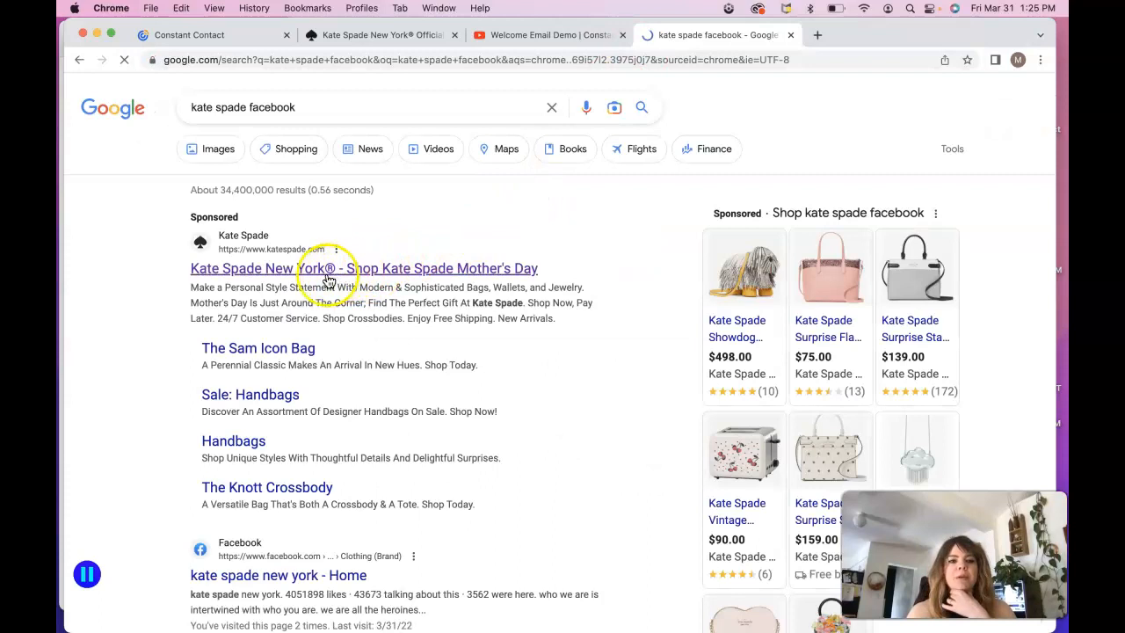
scroll(319, 330, down, 1)
scroll(319, 331, down, 3)
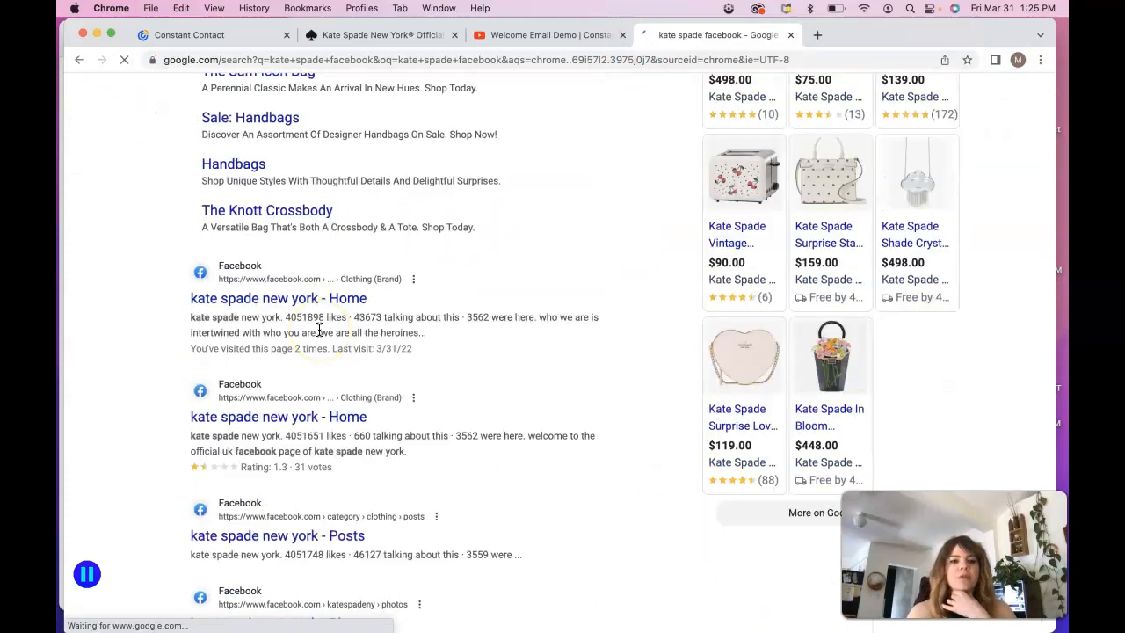
click(318, 299)
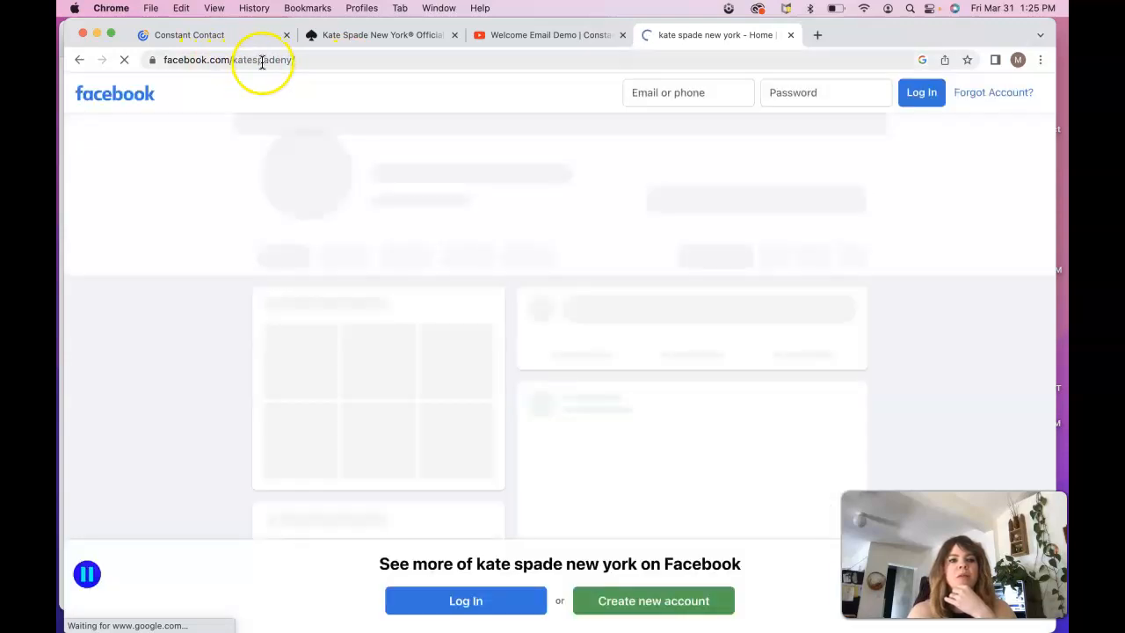
Check the katespadeny Facebook page, return to the Google results and open the UK "kate spade new york - Home" Facebook page.
click(343, 64)
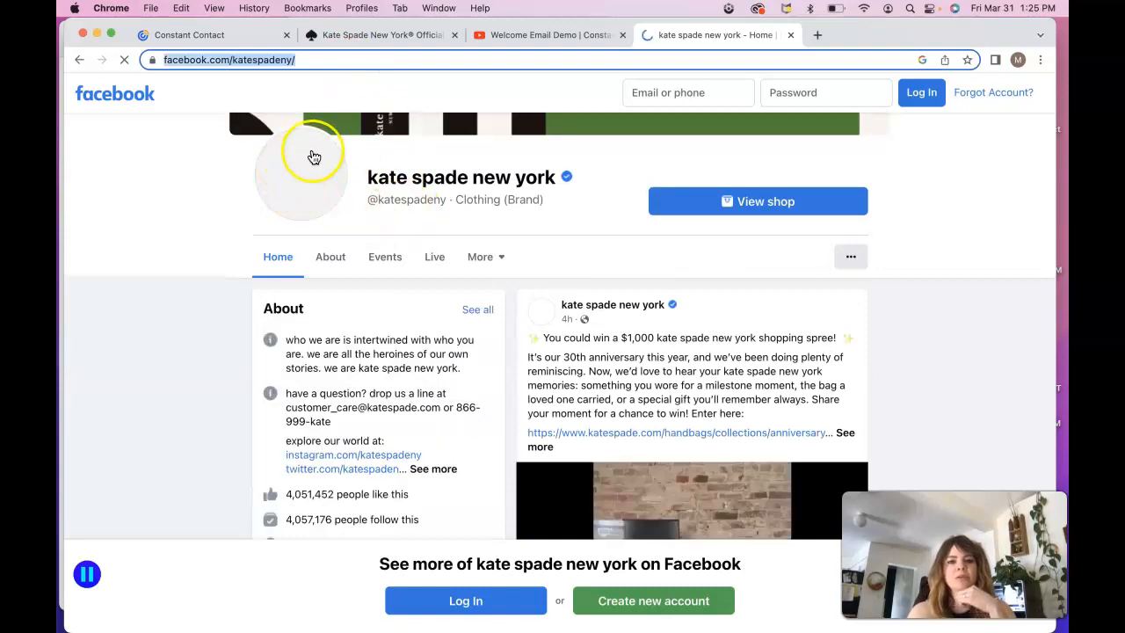
scroll(610, 405, down, 2)
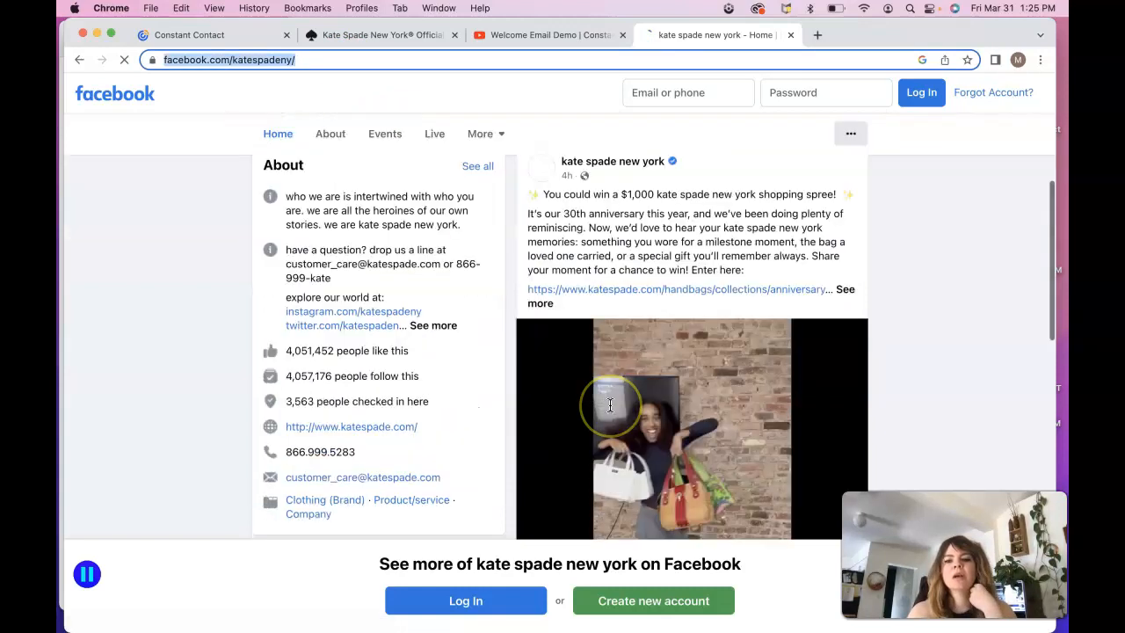
scroll(610, 405, up, 5)
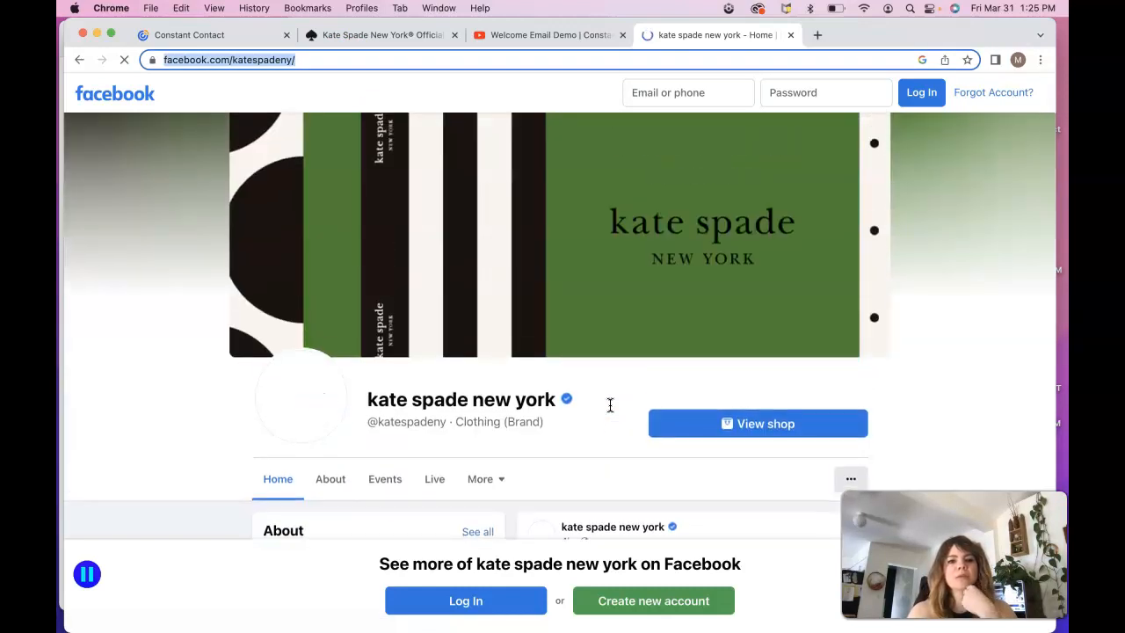
scroll(608, 477, down, 1)
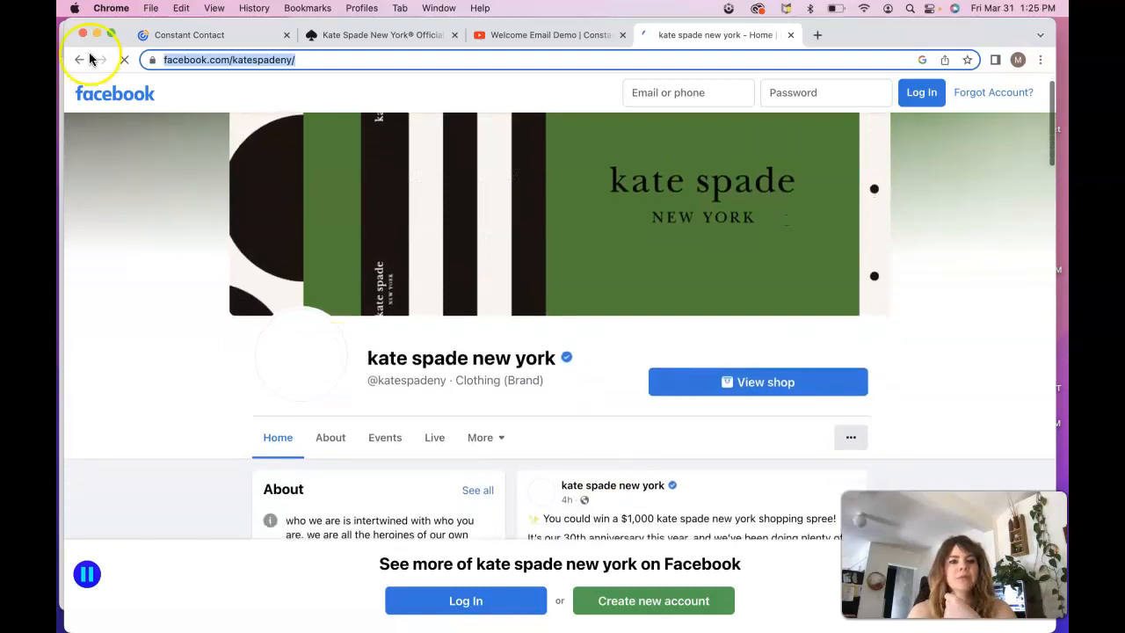
click(79, 66)
scroll(332, 413, down, 2)
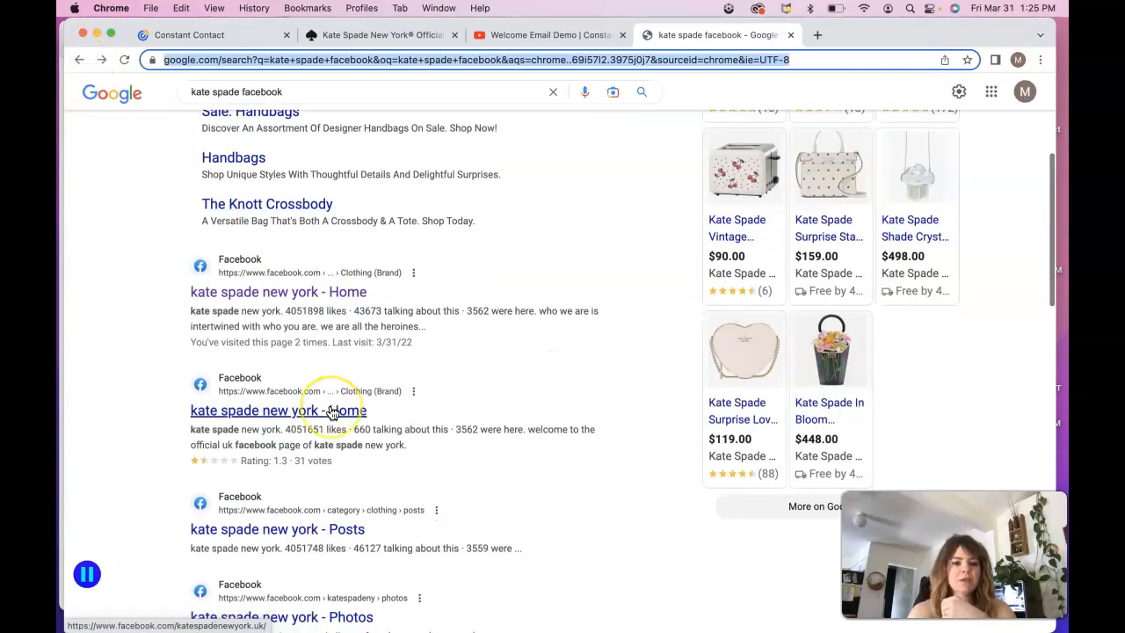
scroll(332, 413, up, 1)
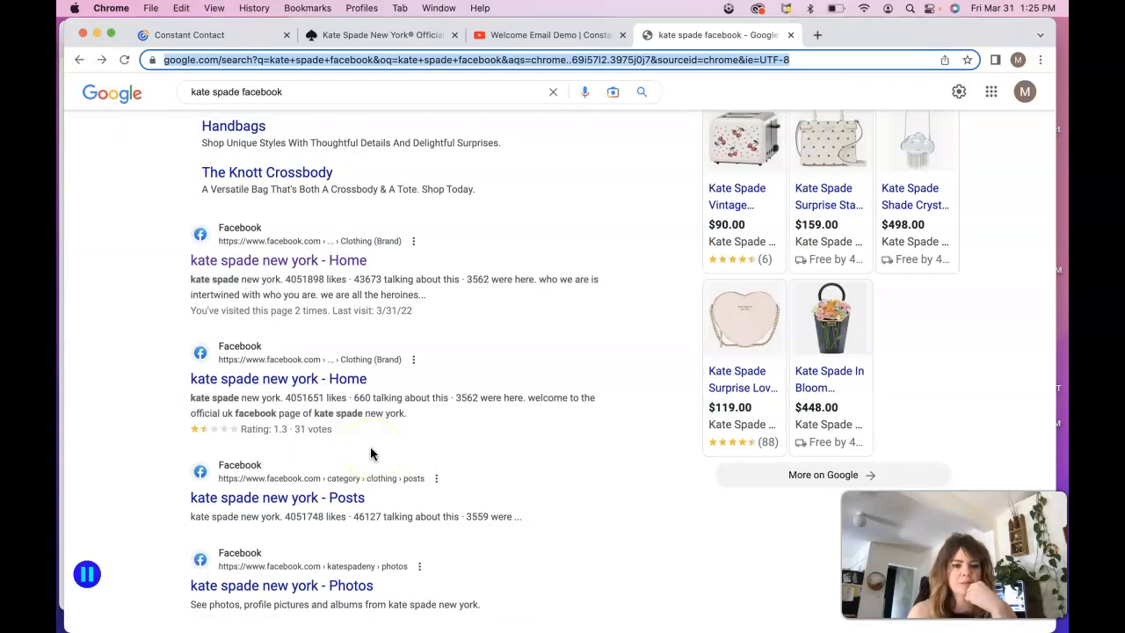
click(329, 381)
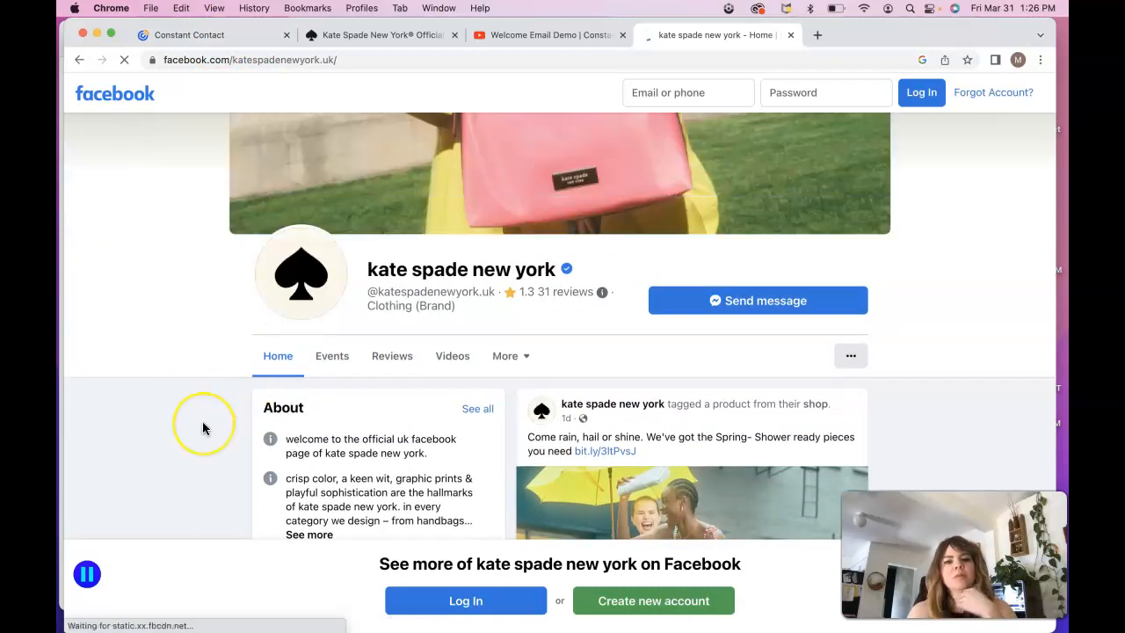
scroll(203, 428, down, 3)
scroll(202, 428, up, 5)
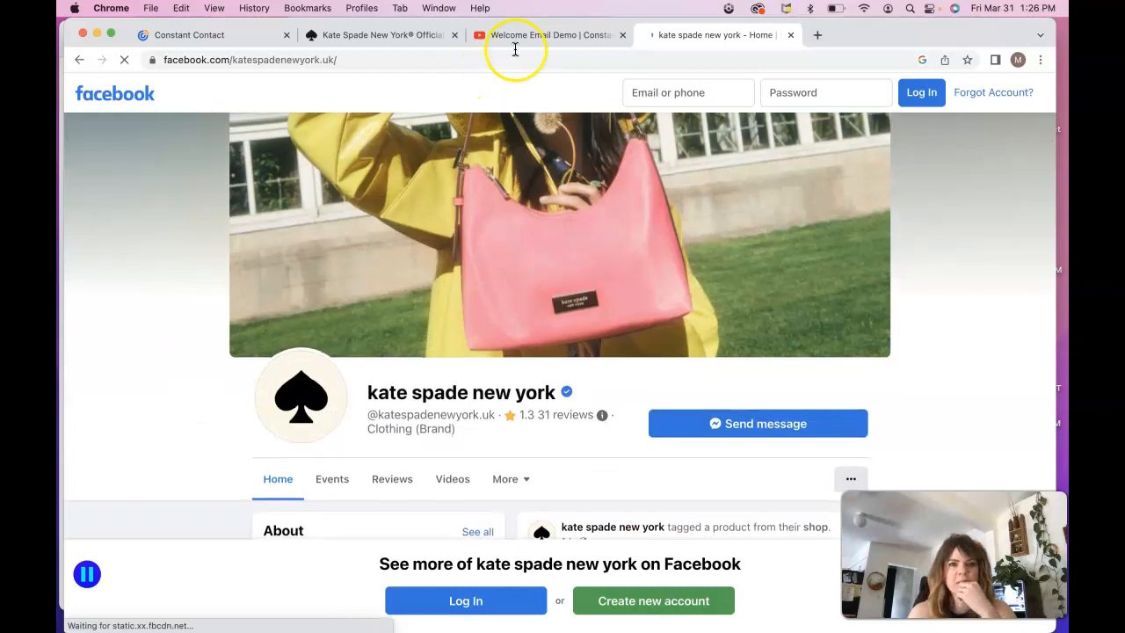
click(424, 54)
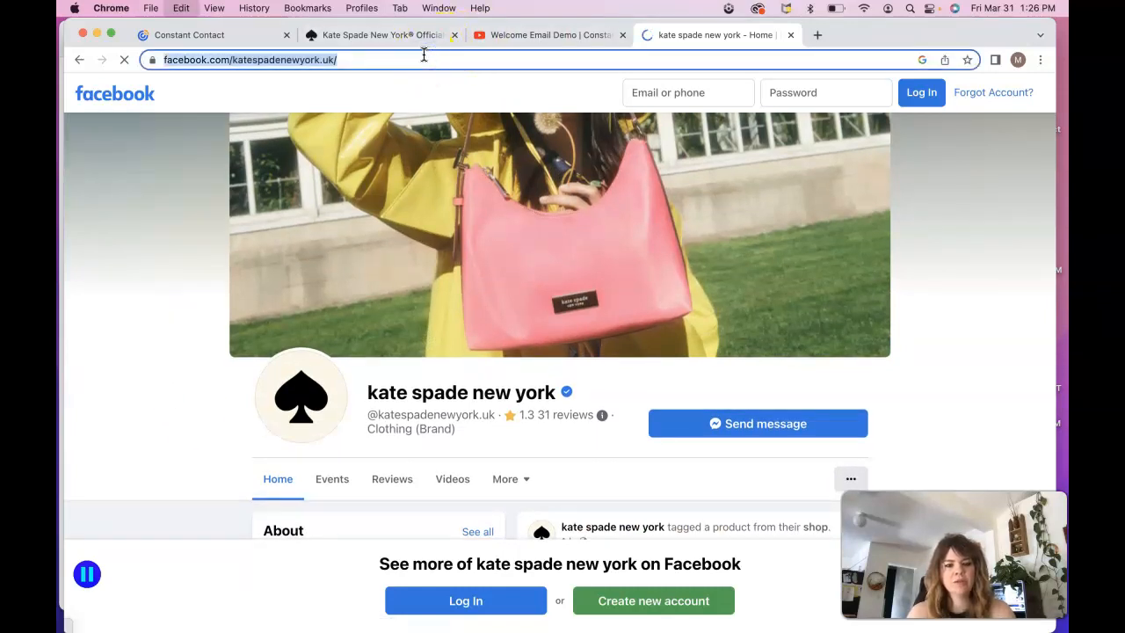
click(216, 59)
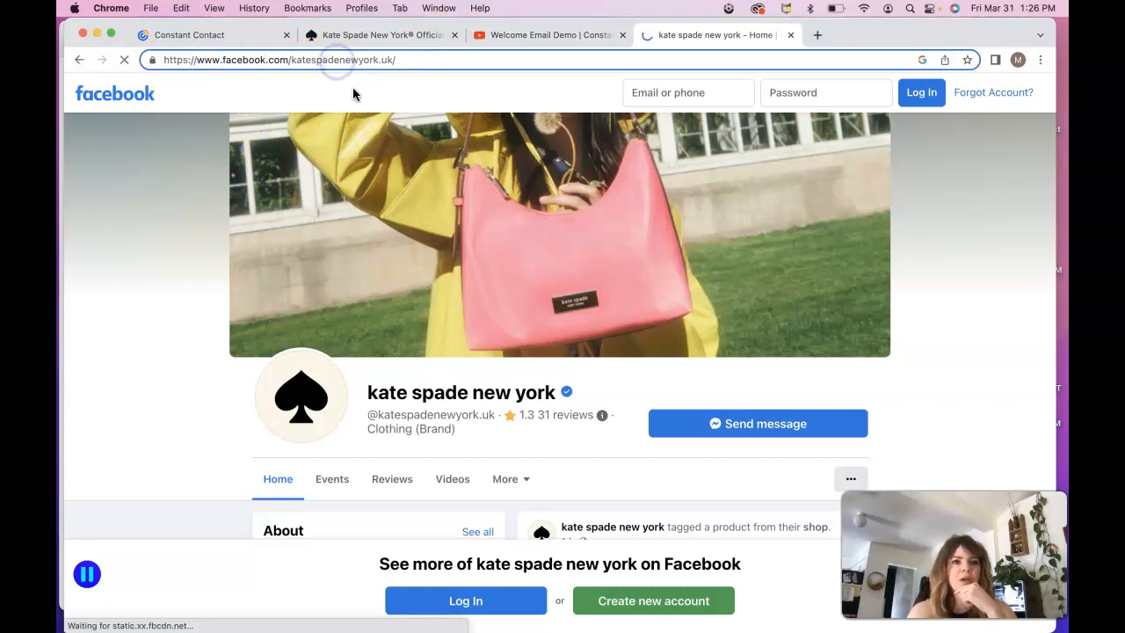
click(378, 59)
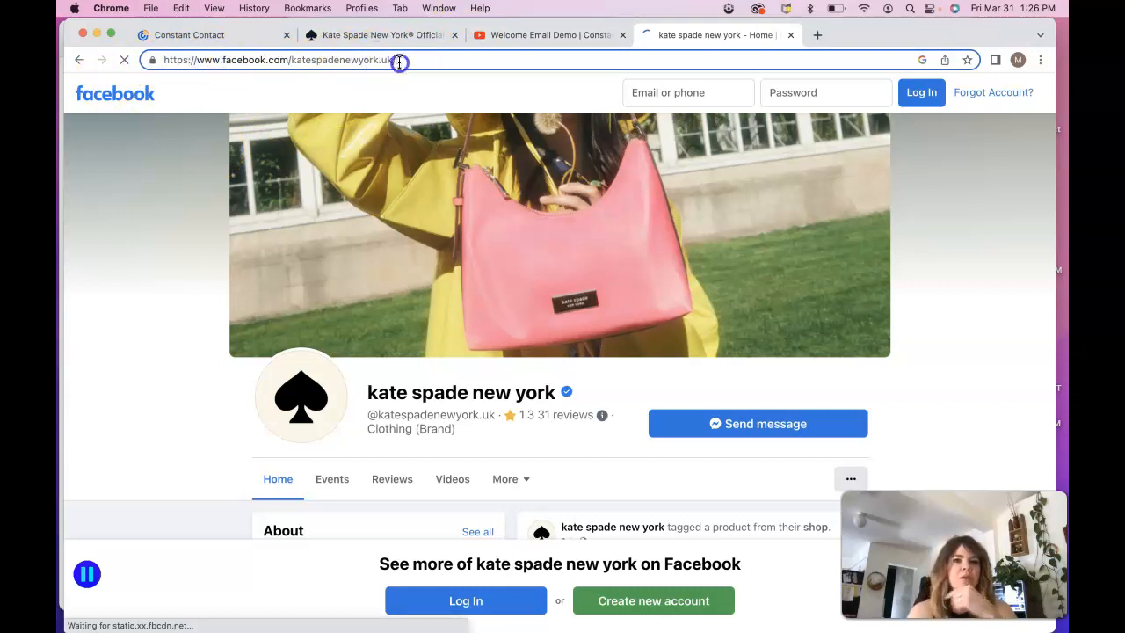
triple_click(399, 62)
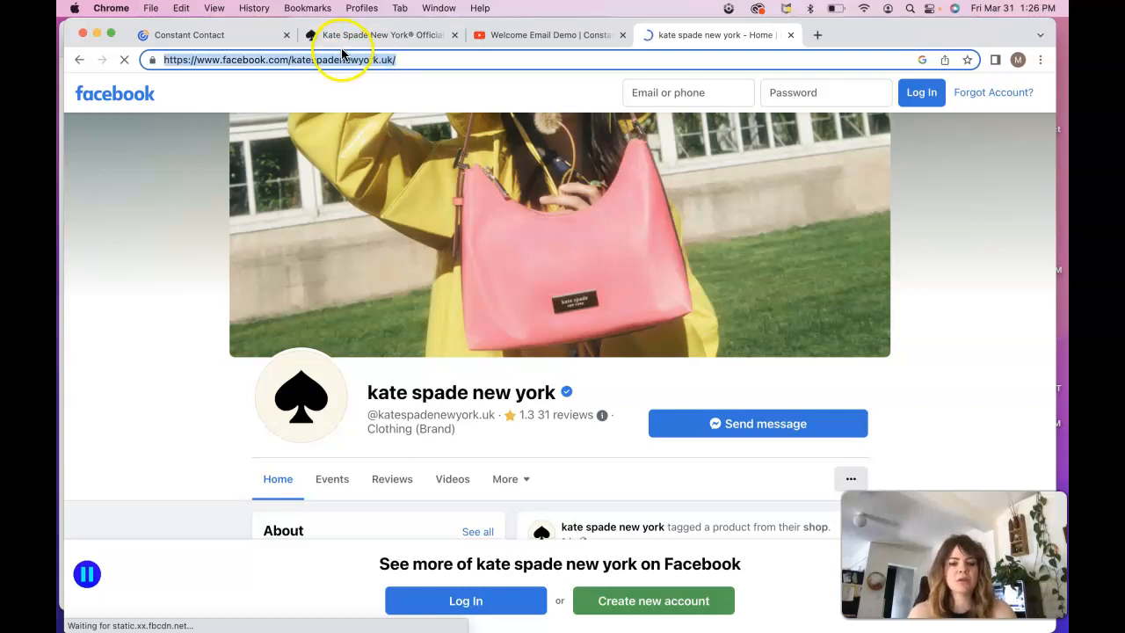
Return to the Constant Contact email and paste the copied page address as the Facebook icon's link.
click(219, 35)
click(151, 407)
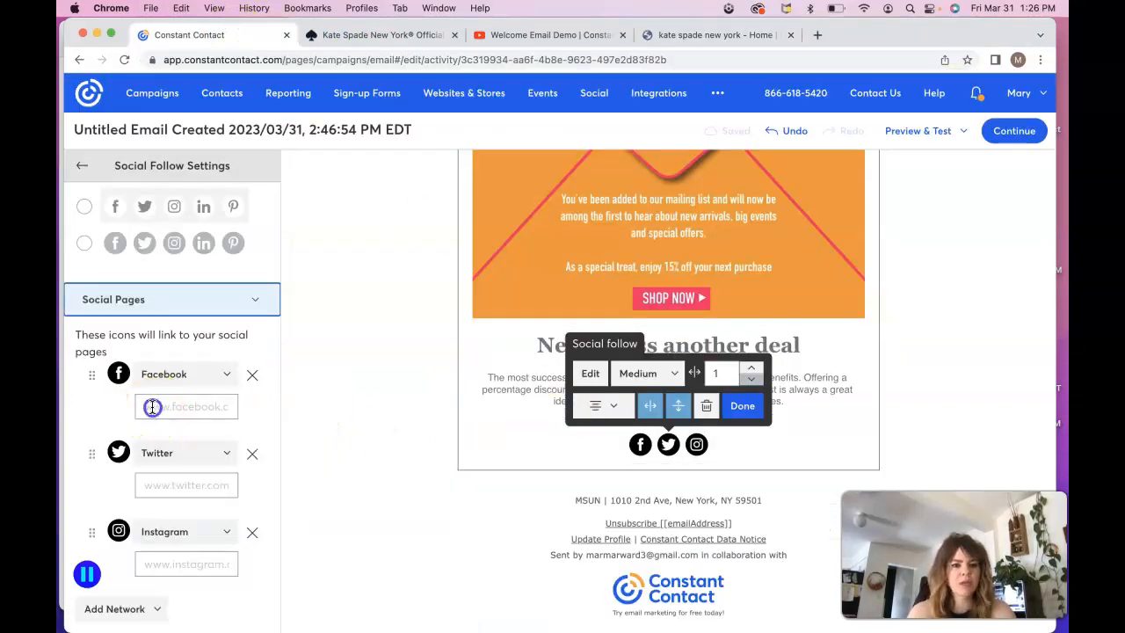
key(super+v)
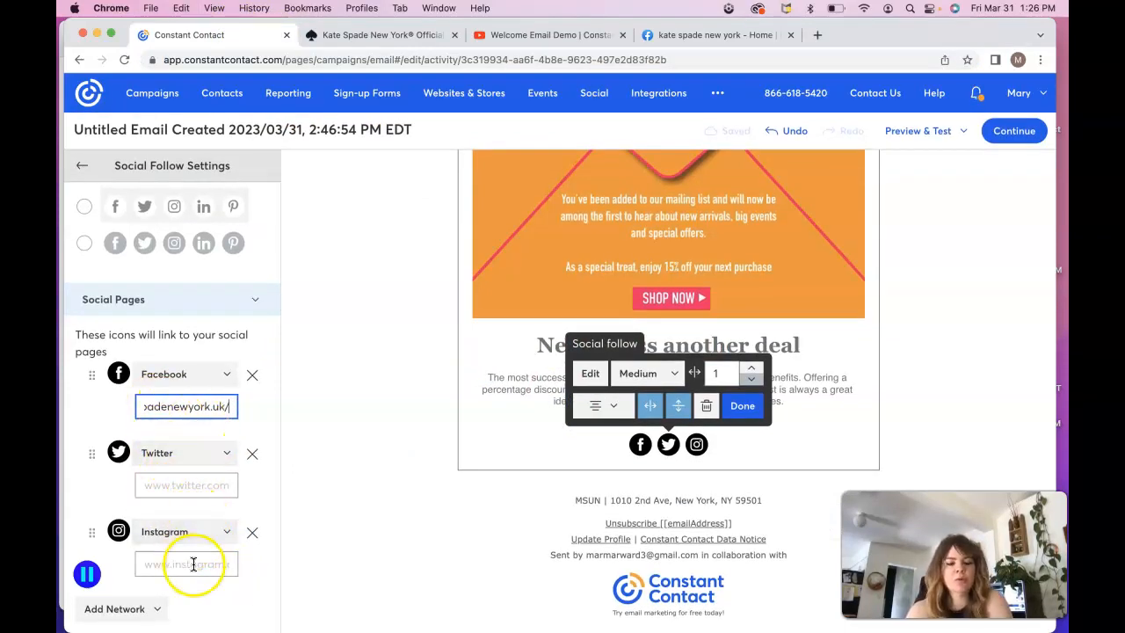
Add a YouTube network to the social follow block and close the block's settings.
click(198, 482)
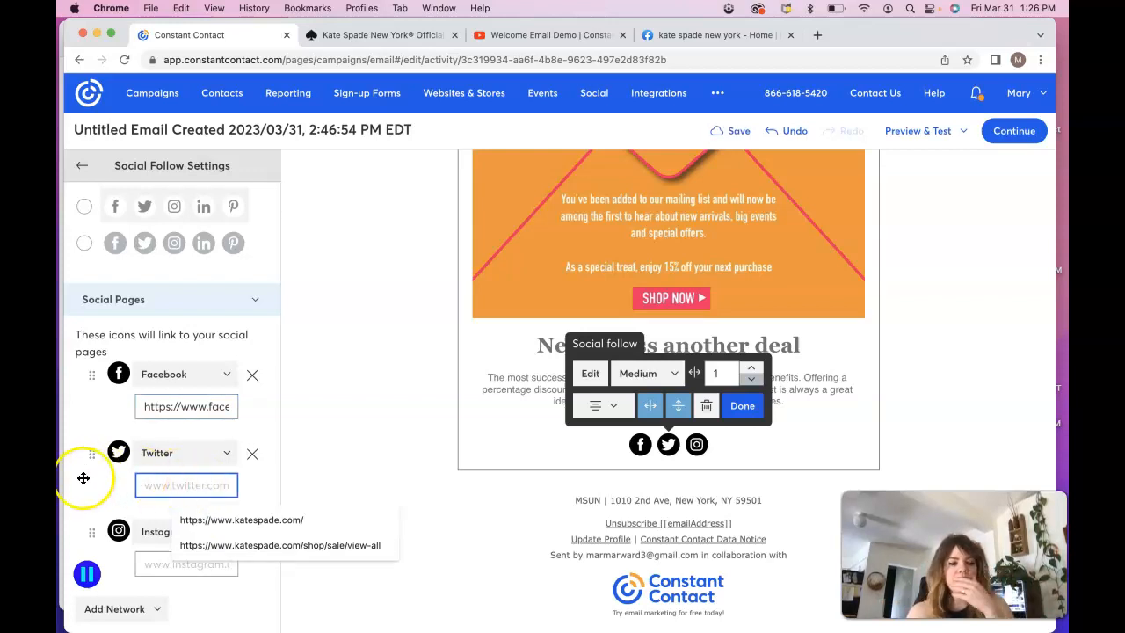
click(154, 615)
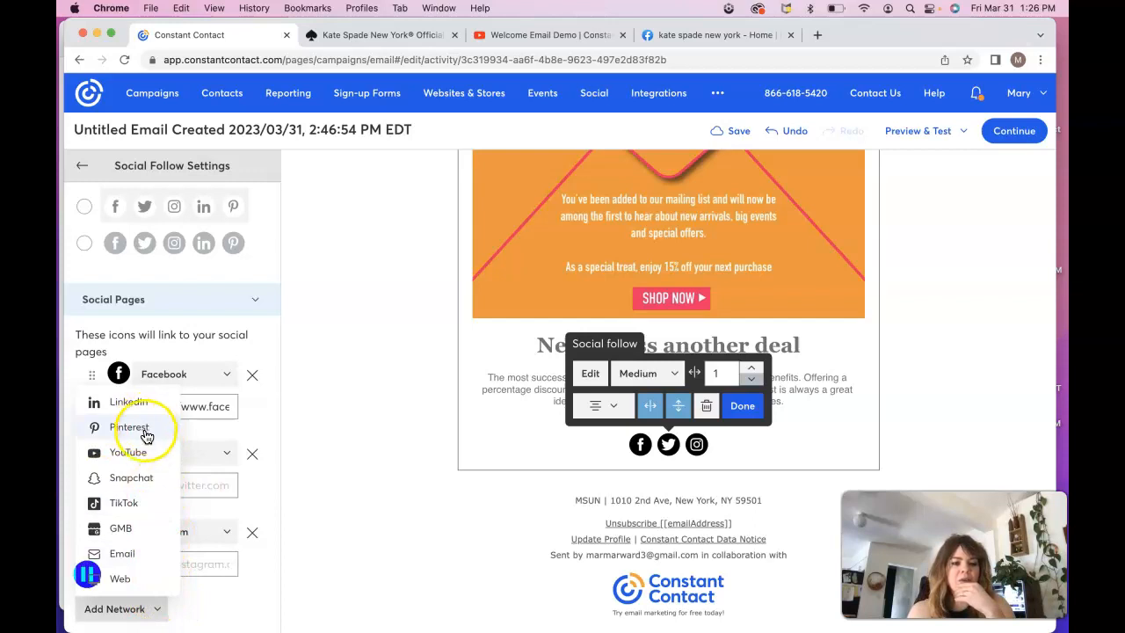
click(136, 463)
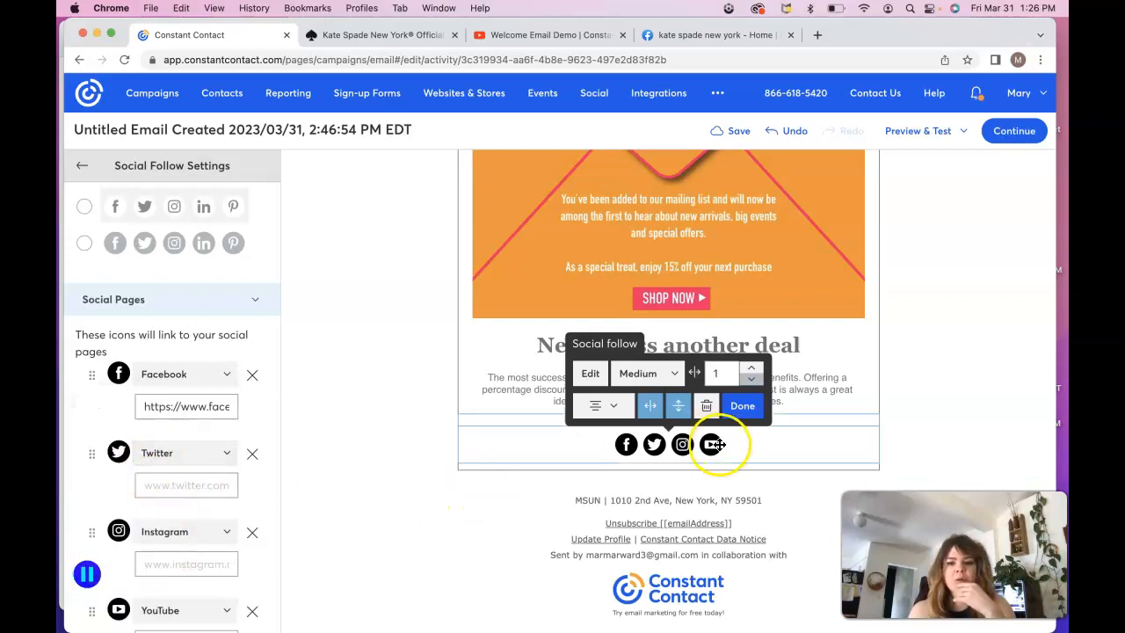
click(391, 428)
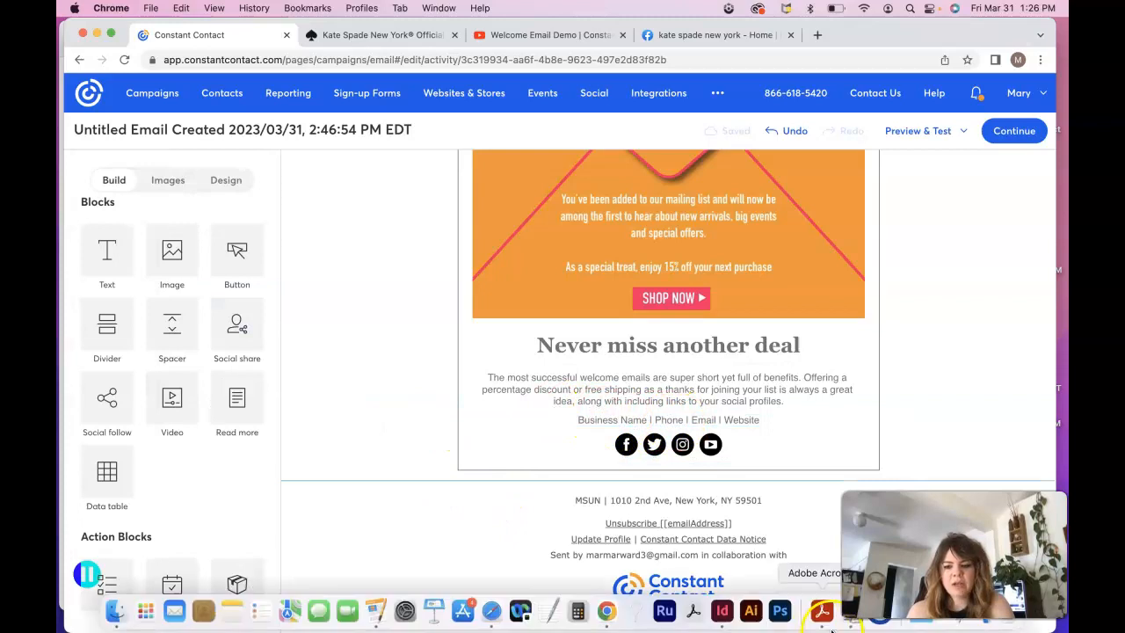
Check the icons and footer links in Preview's welcome email example, return to Chrome and move the social follow block above the business name line.
click(848, 615)
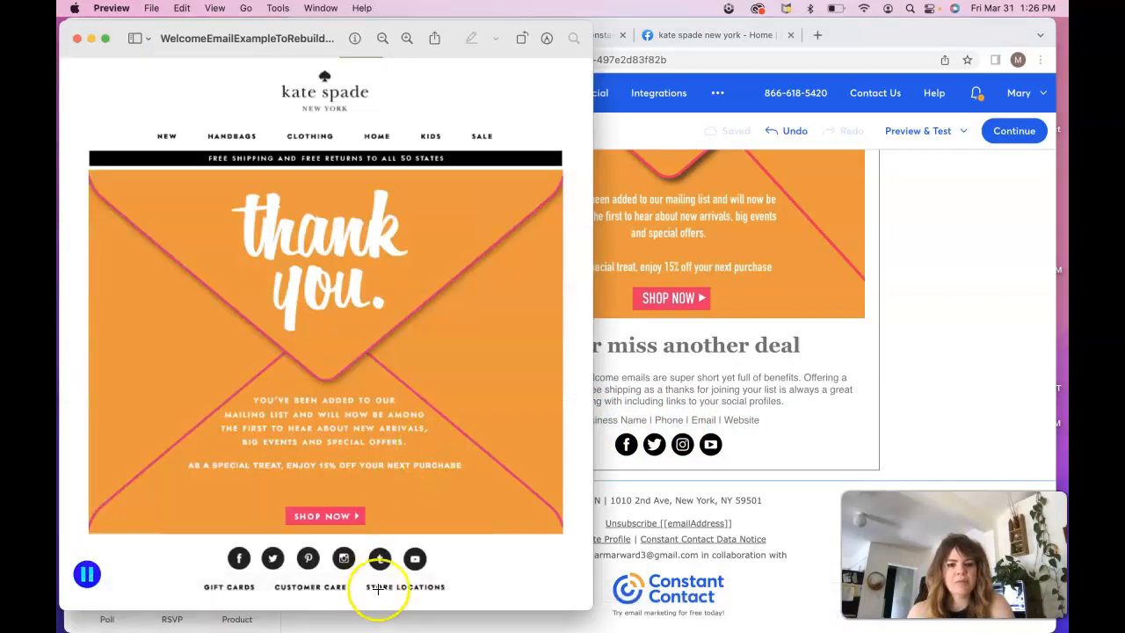
scroll(521, 533, down, 1)
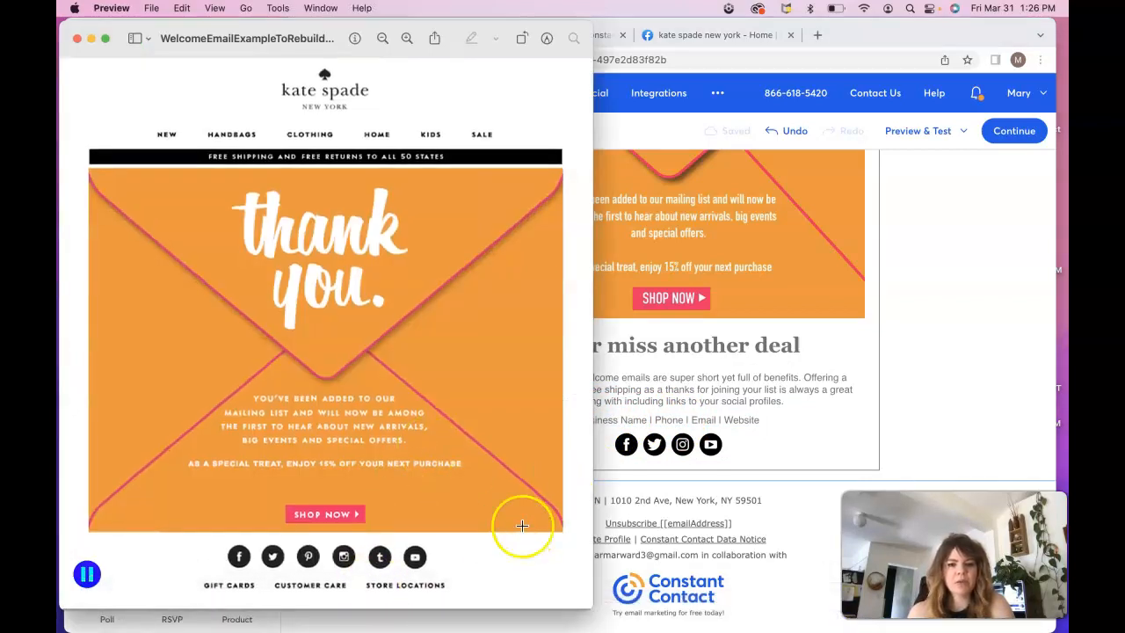
click(788, 418)
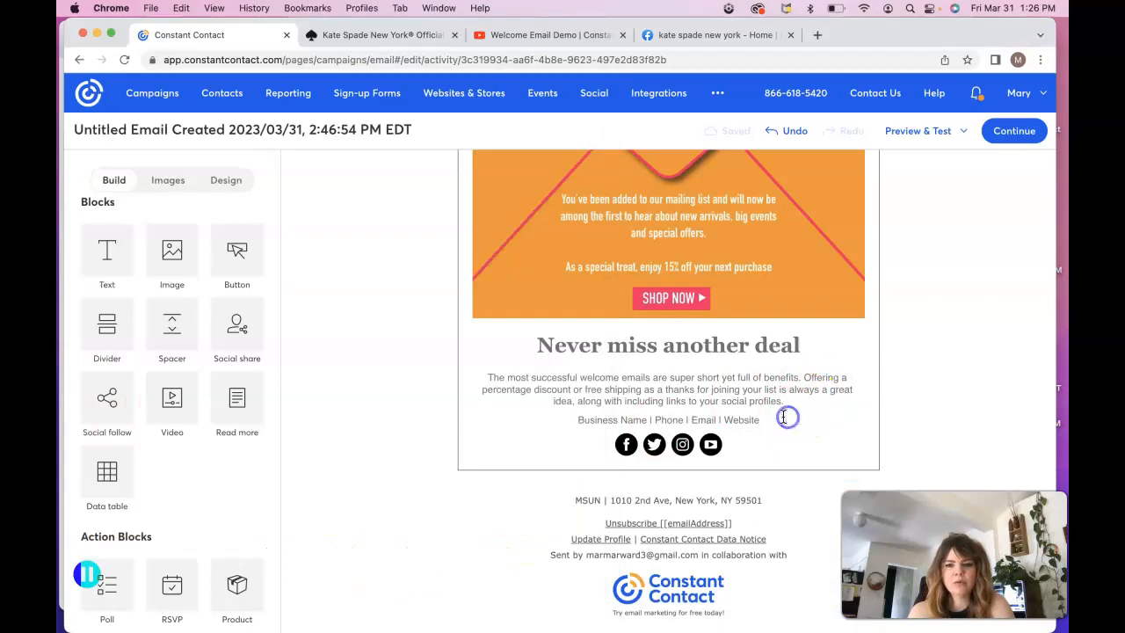
click(772, 461)
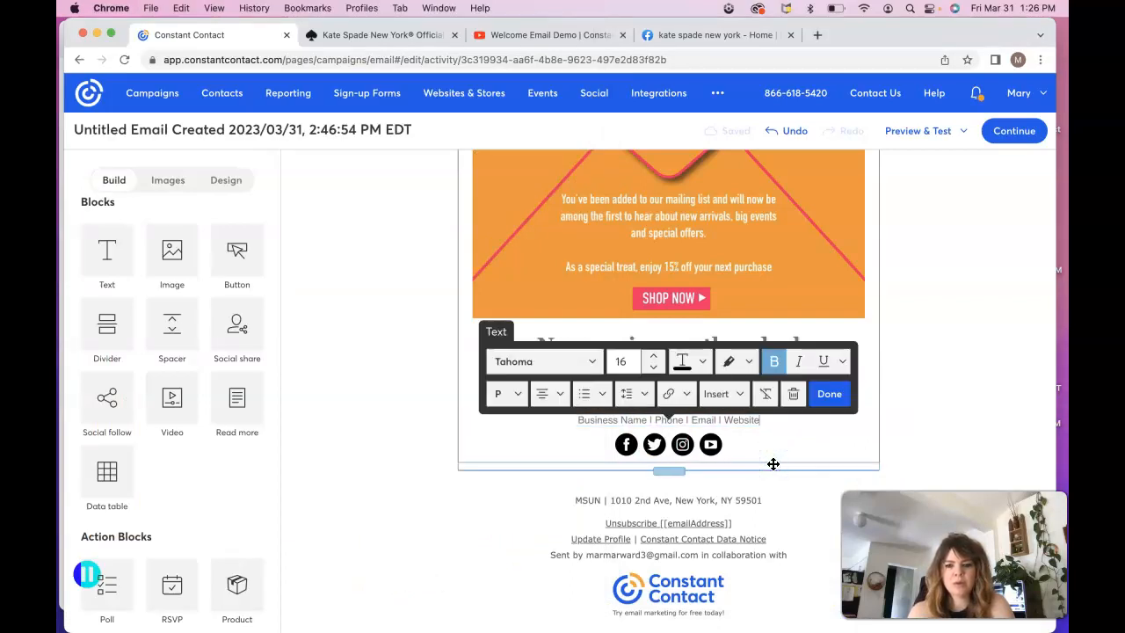
click(743, 452)
drag(757, 449, 758, 420)
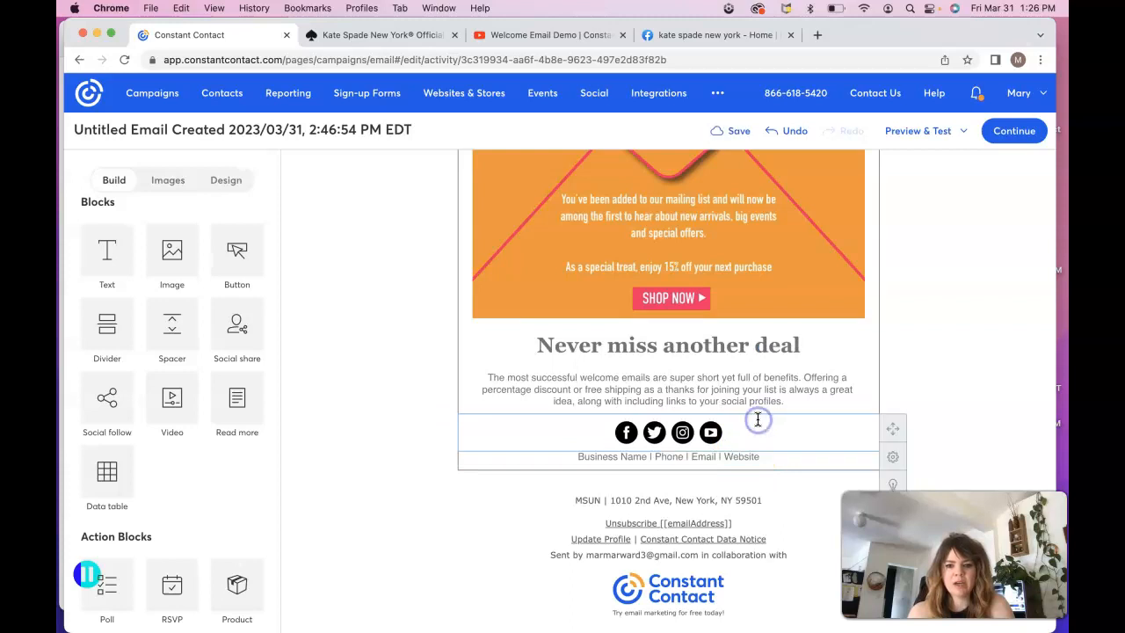
Replace the business name line with "Gift Cards | Customer Care | Store Location" in black, consulting the example in Preview.
triple_click(687, 456)
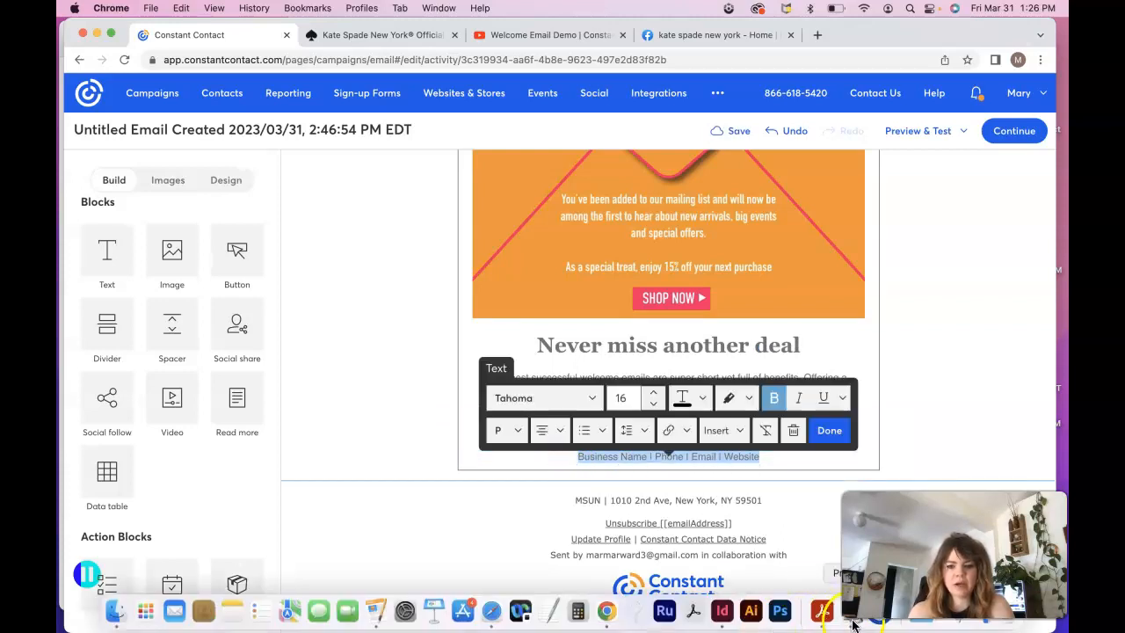
click(851, 620)
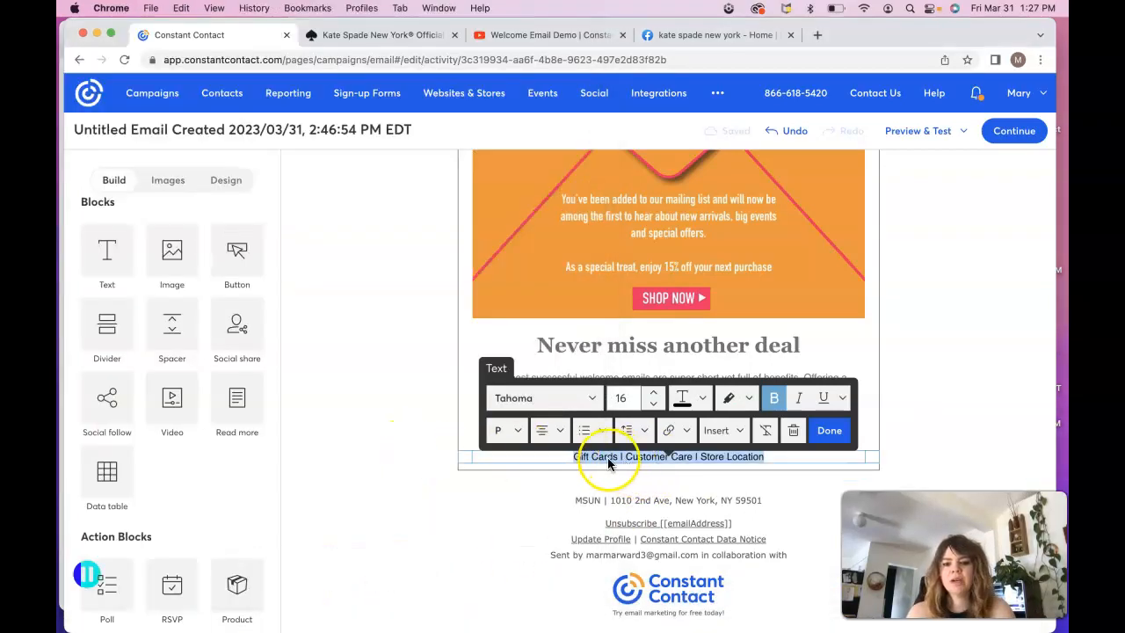
Select "Gift Cards" in the footer line, view the available link types and leave the text block.
click(615, 457)
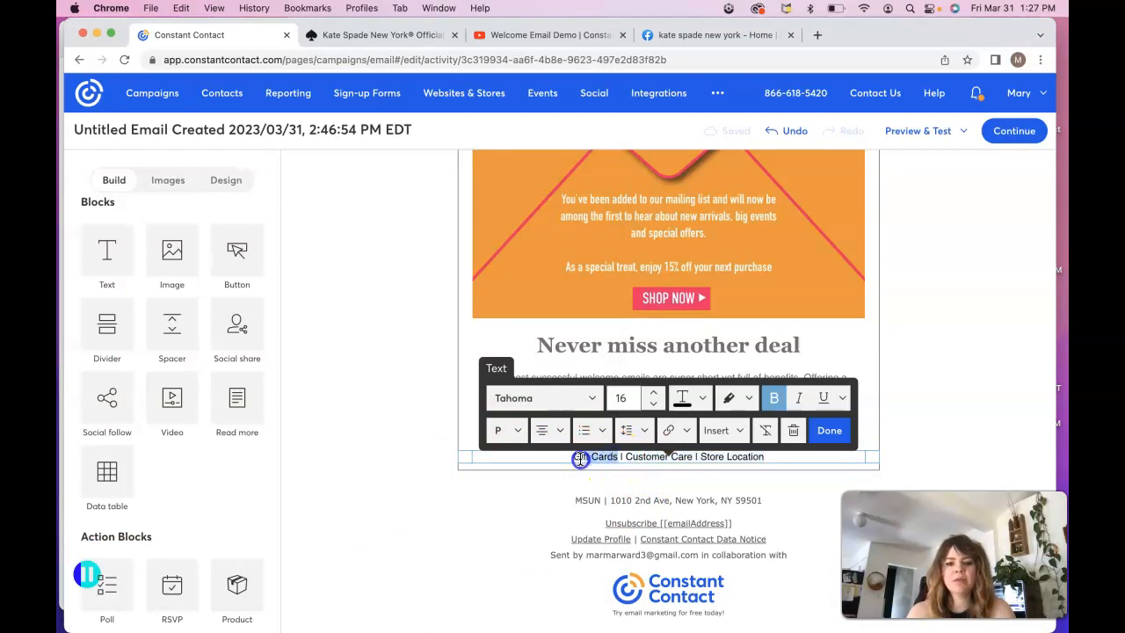
click(668, 430)
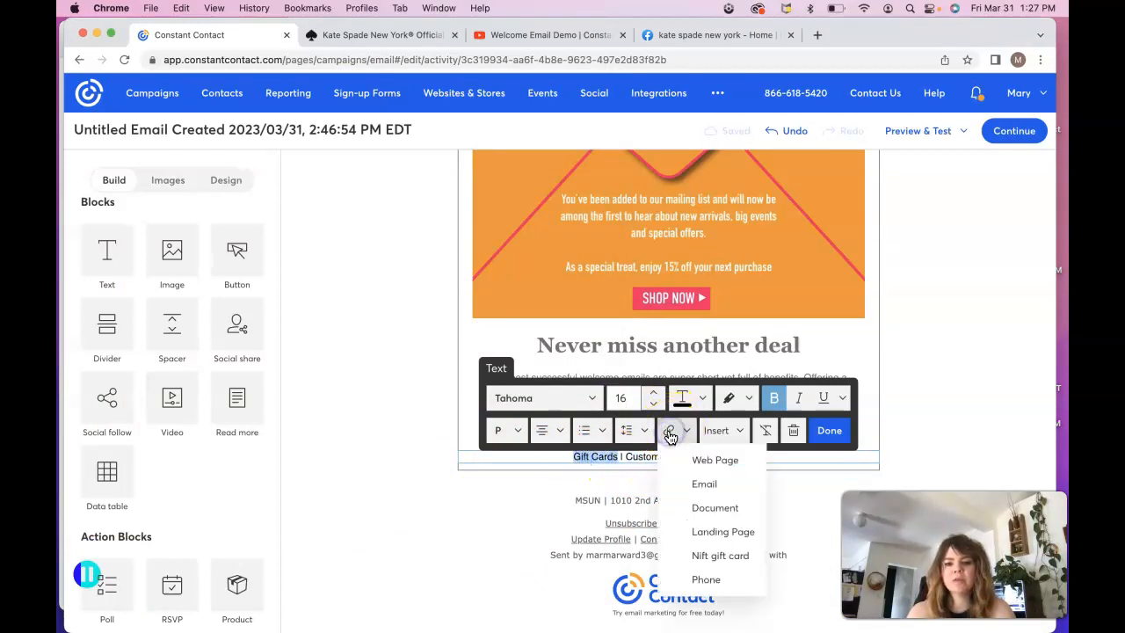
click(398, 536)
click(684, 578)
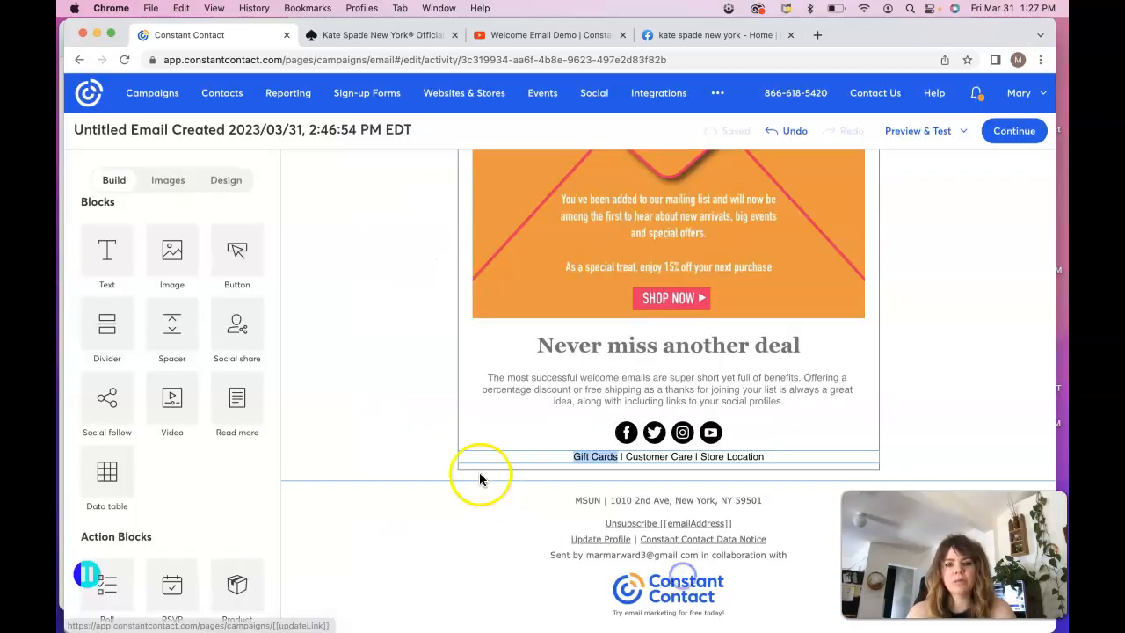
click(943, 389)
click(706, 446)
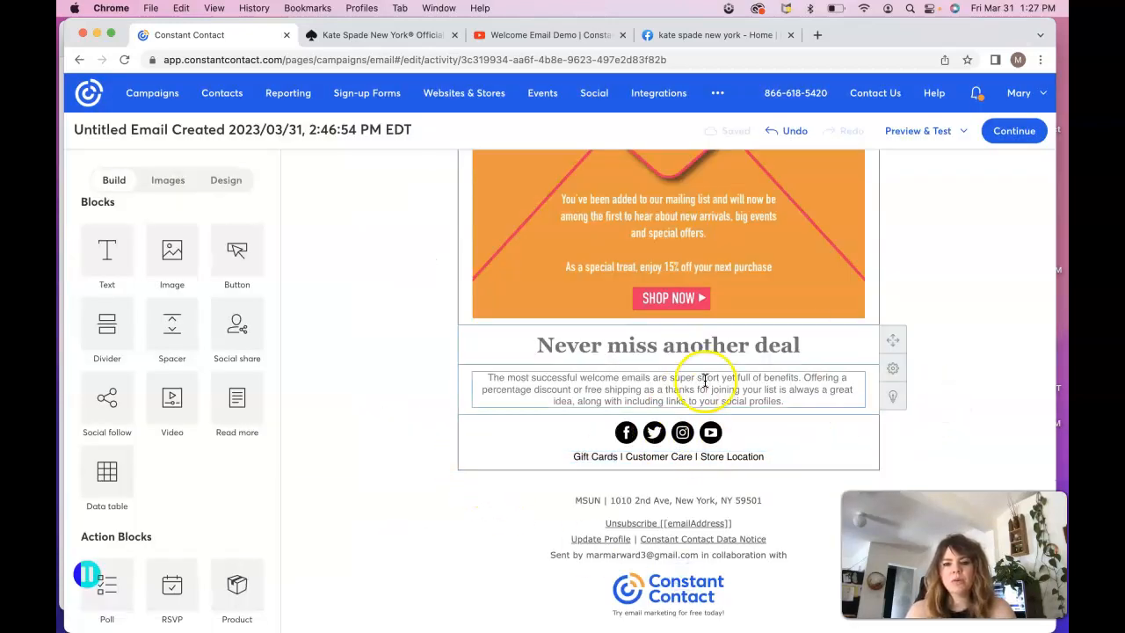
Compare the rebuilt email's lower section with the welcome email example in Preview and return to the editor in Chrome.
scroll(706, 383, up, 1)
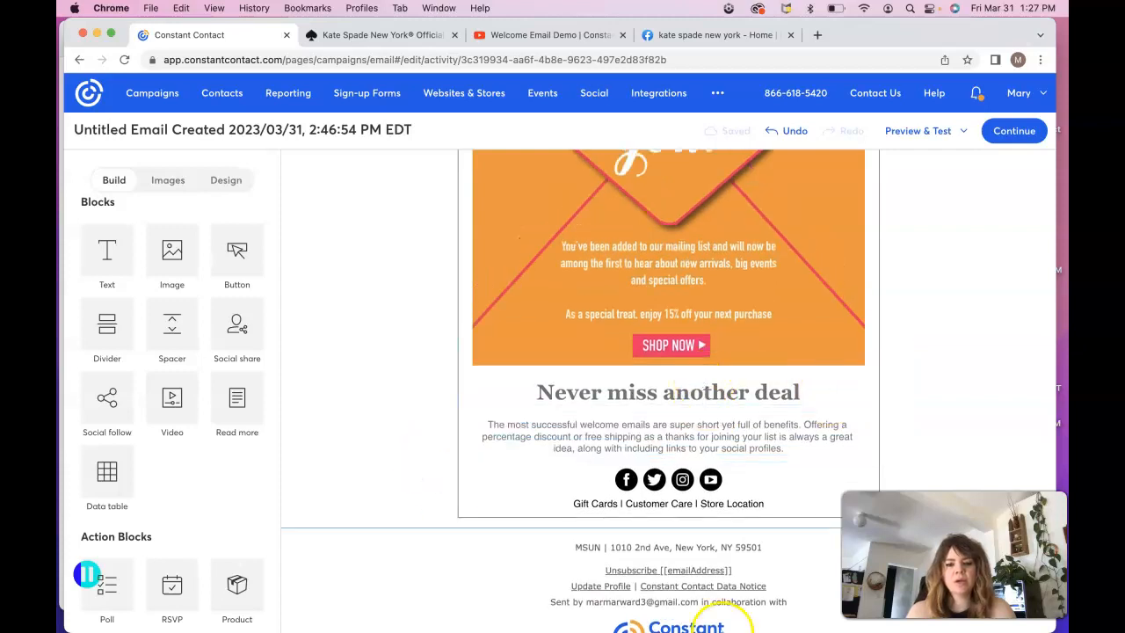
click(883, 626)
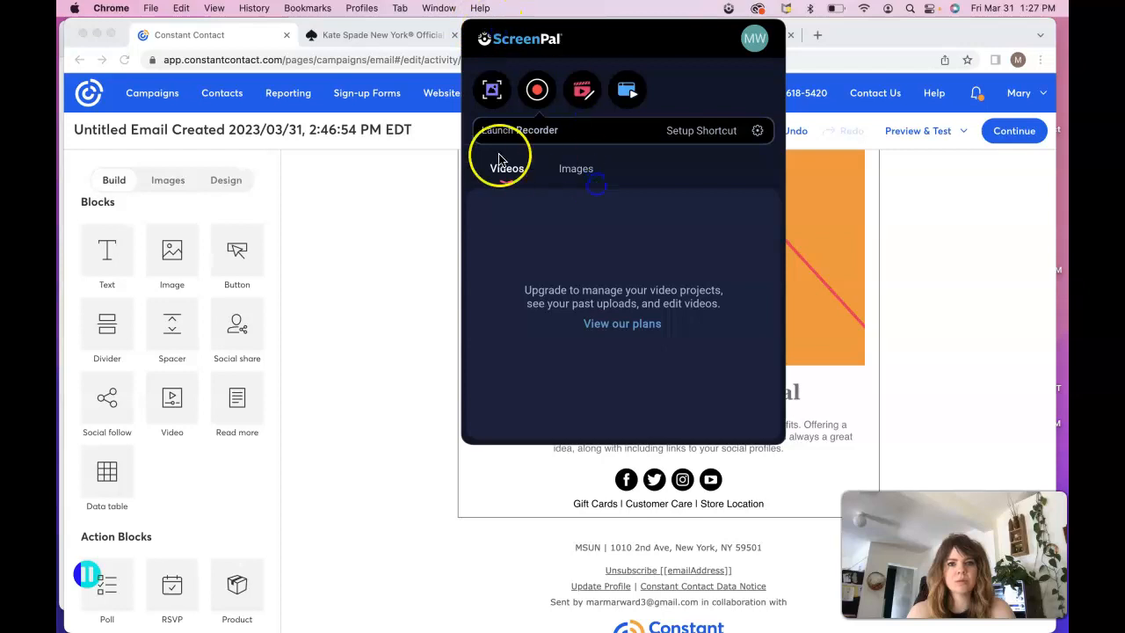
click(361, 196)
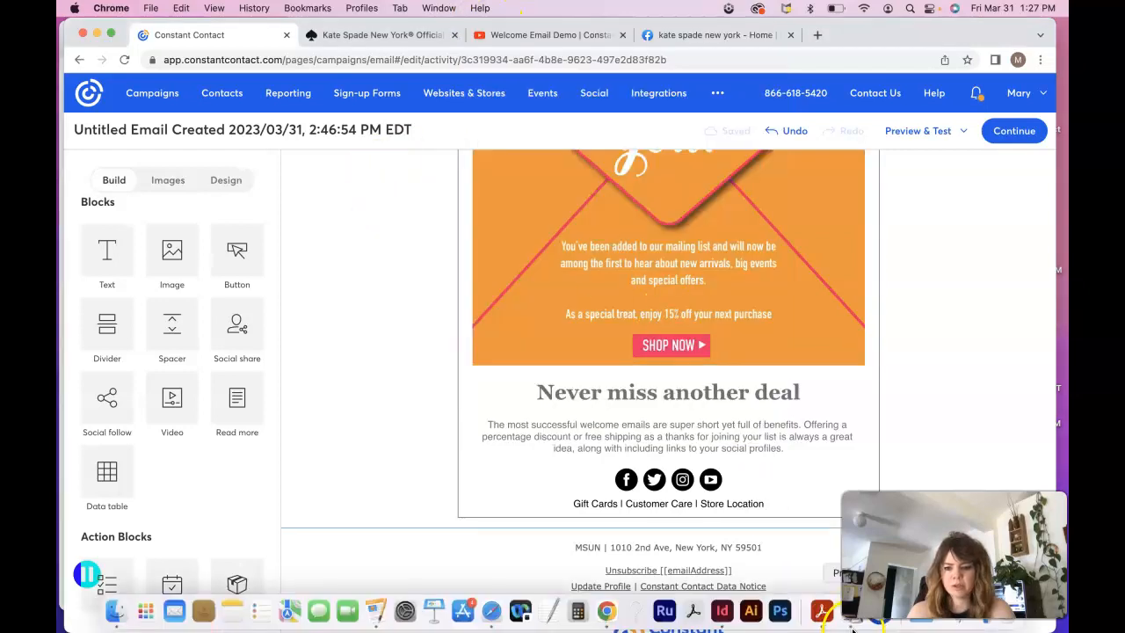
click(851, 623)
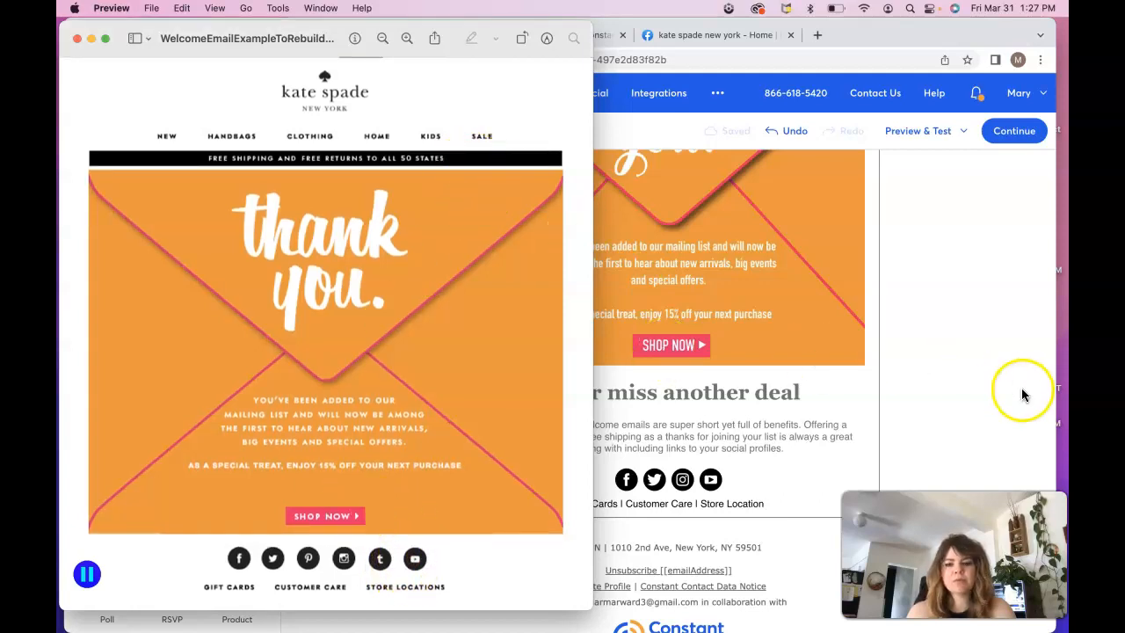
click(987, 389)
Delete the welcome email tips paragraph and the "Never miss another deal" heading below the envelope image.
click(741, 436)
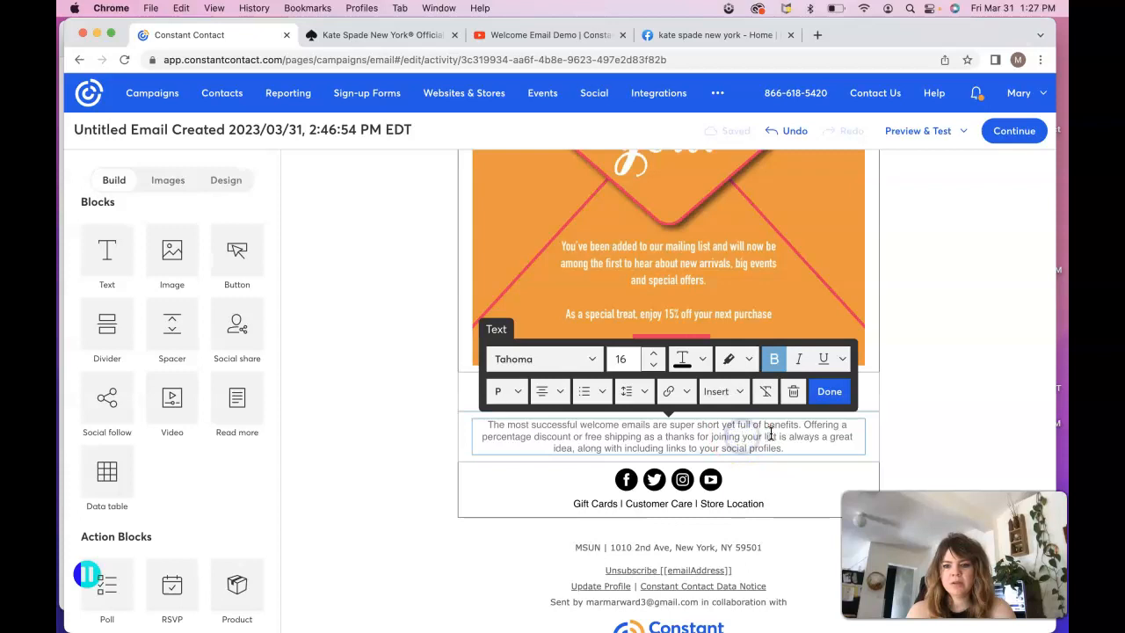
click(794, 391)
click(785, 399)
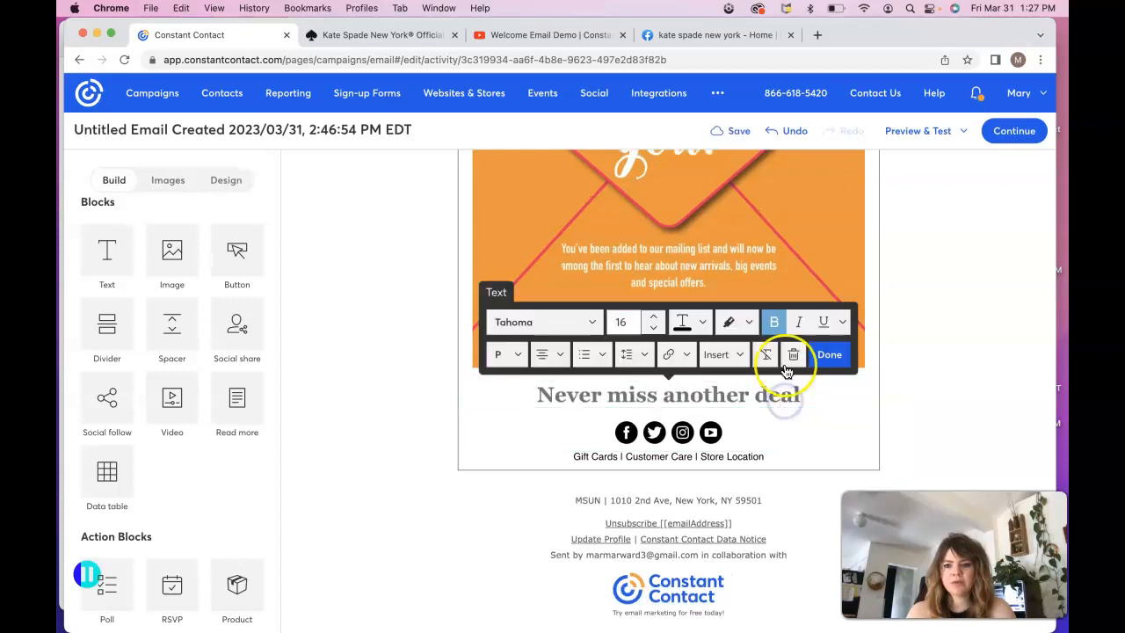
click(794, 355)
Add a text block between the navigation links and the thank-you image and center its text.
scroll(472, 443, up, 5)
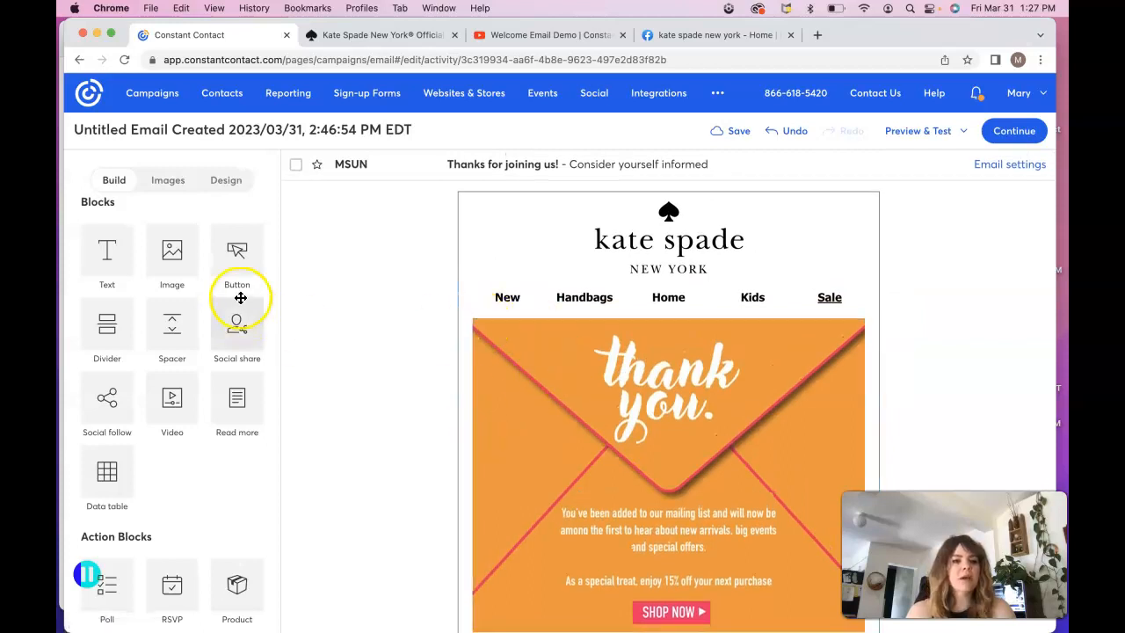
drag(108, 258, 518, 314)
triple_click(657, 358)
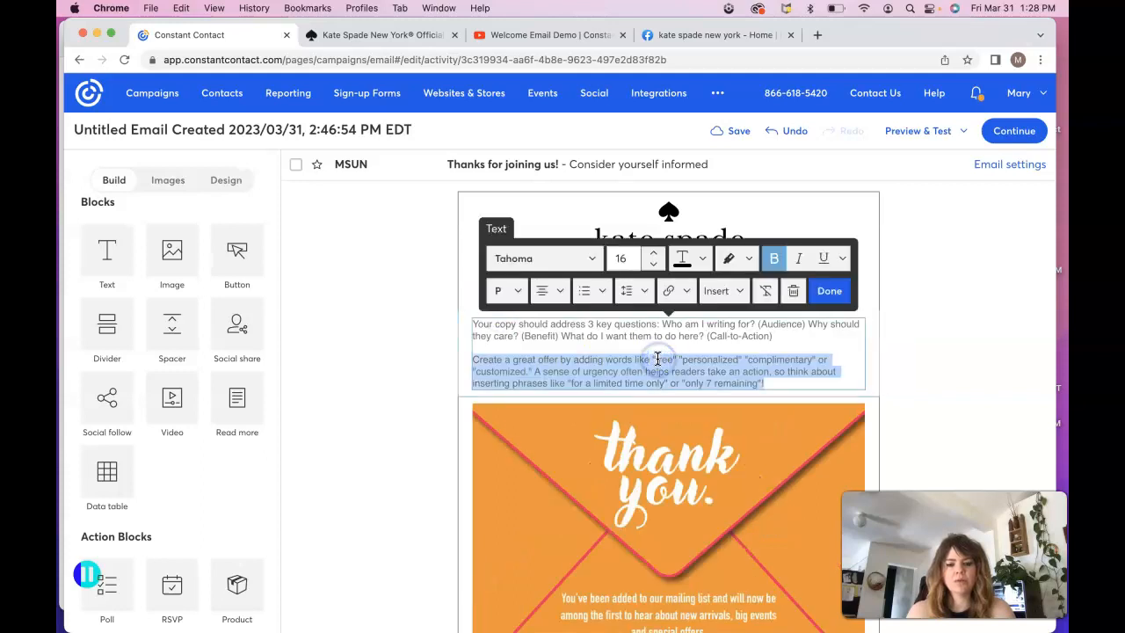
key(super+a)
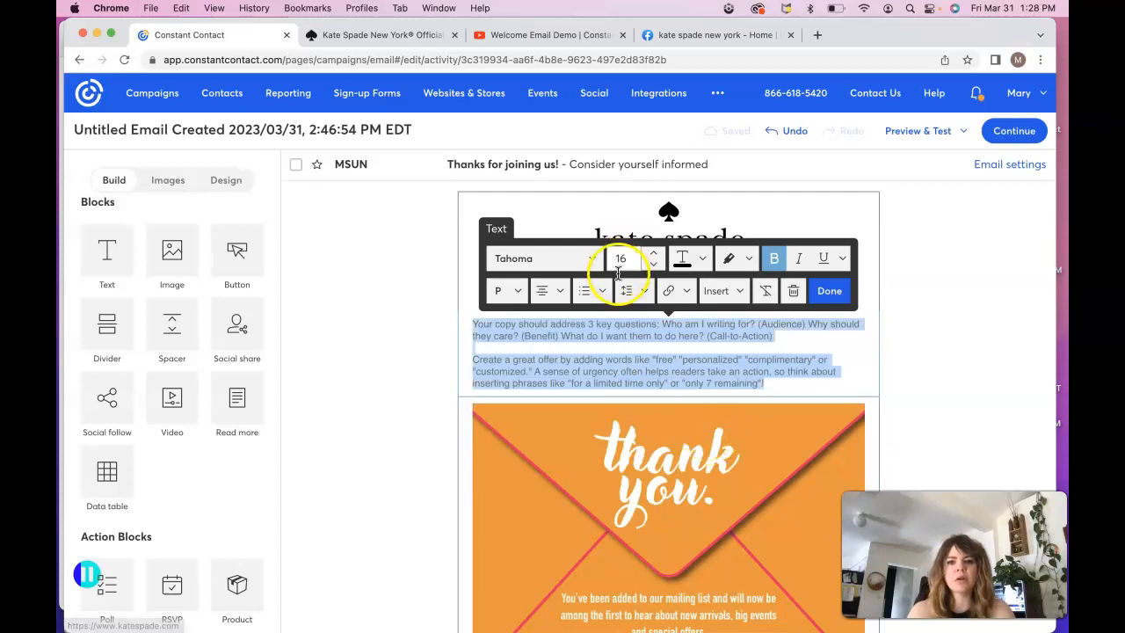
click(550, 291)
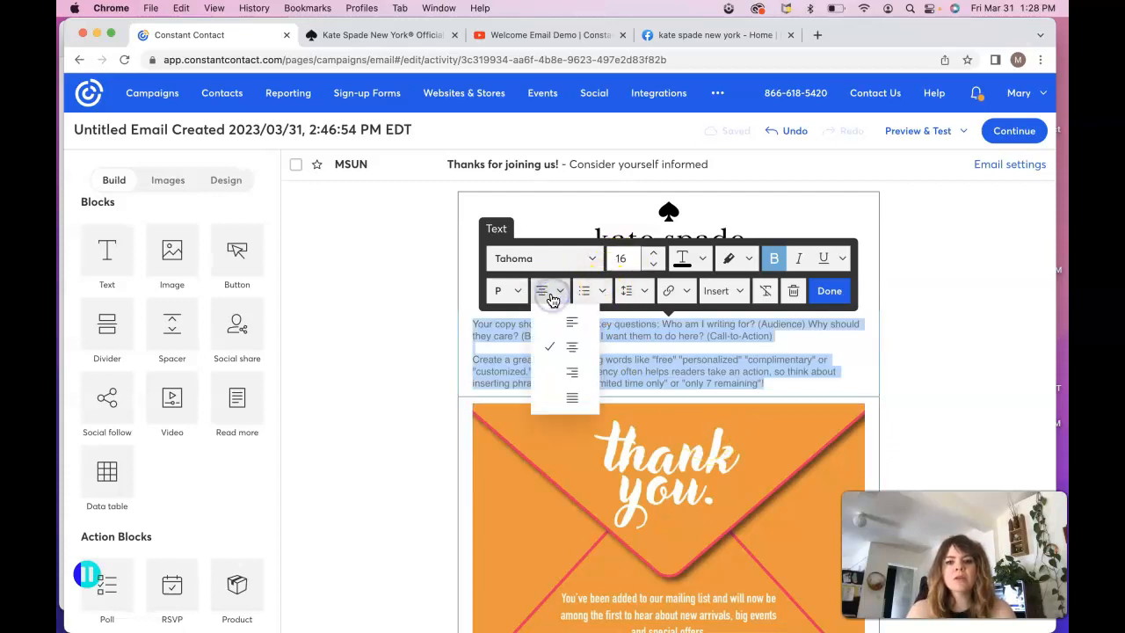
click(572, 352)
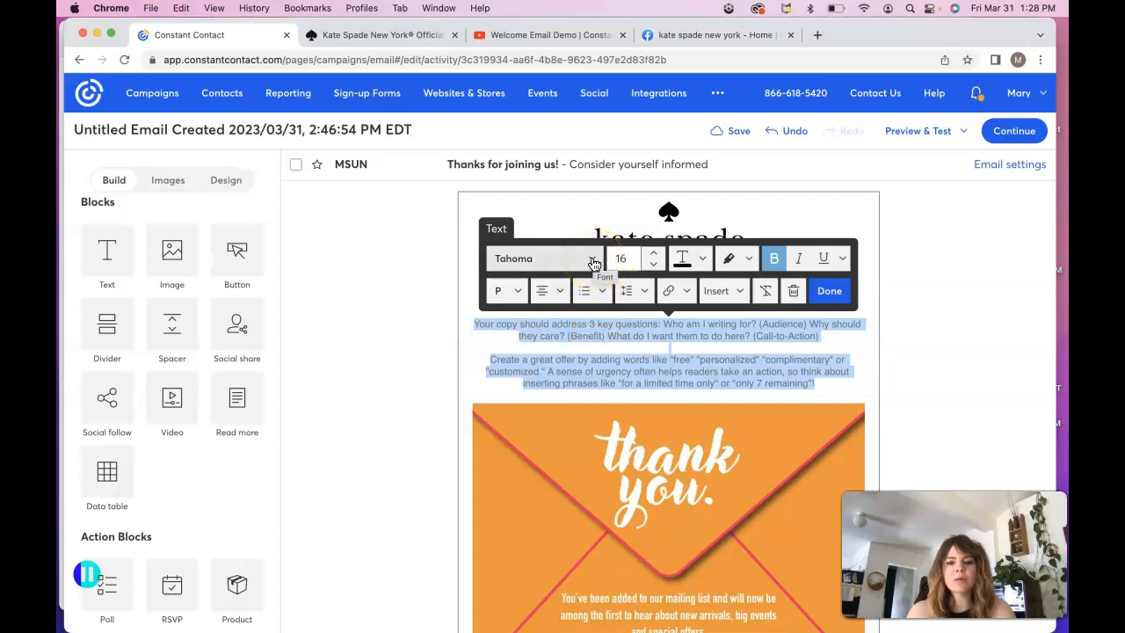
Replace the new block's text with "Free shipping and free returns to all 50 states", consulting the example in Preview.
mouse_move(837, 613)
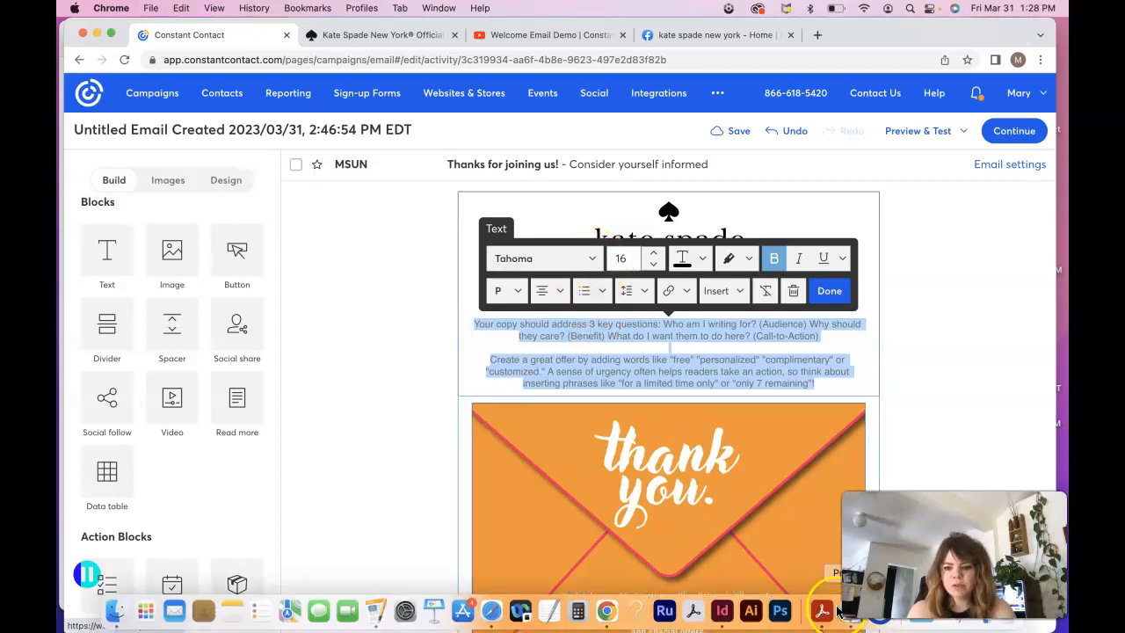
click(850, 625)
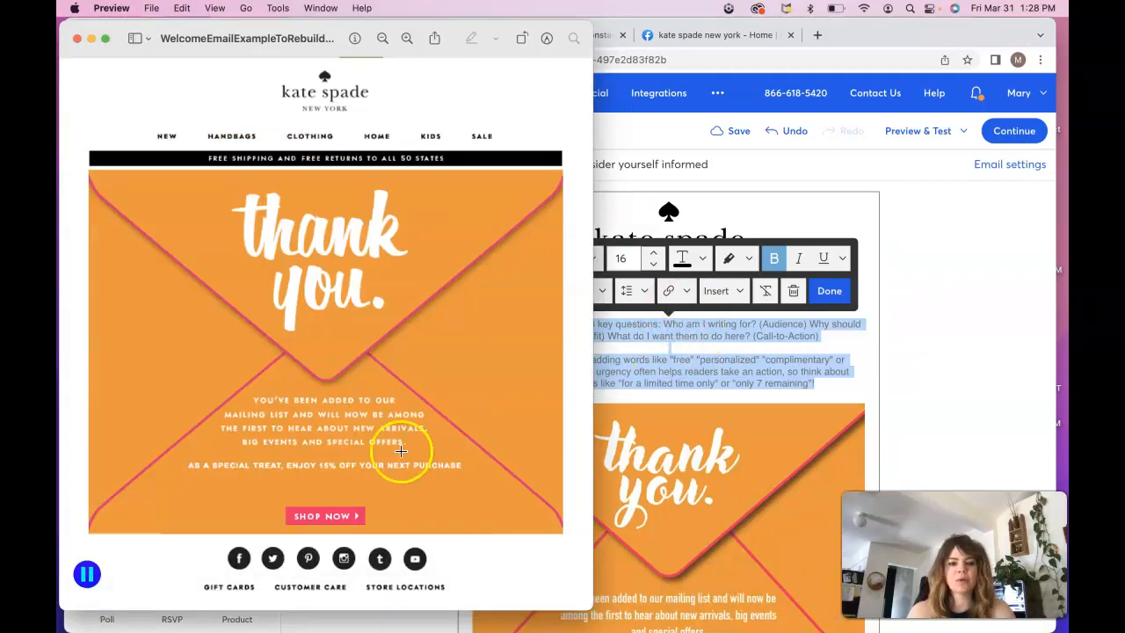
key(super+Tab)
text(Free shipping and free returns to all 50 states)
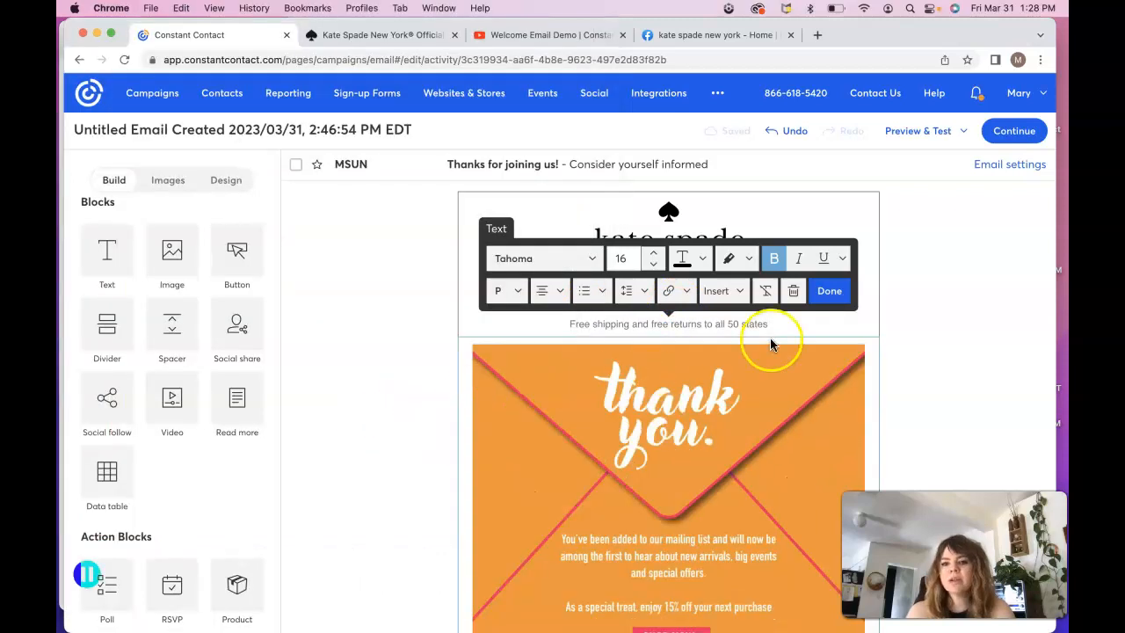
click(817, 333)
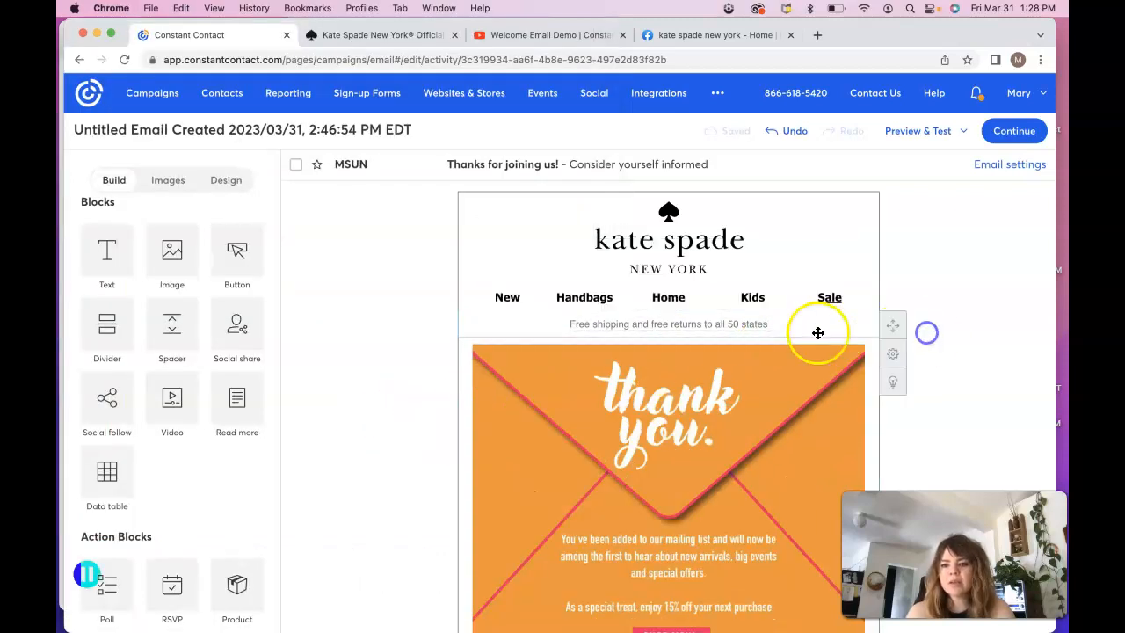
click(821, 331)
click(953, 345)
click(868, 338)
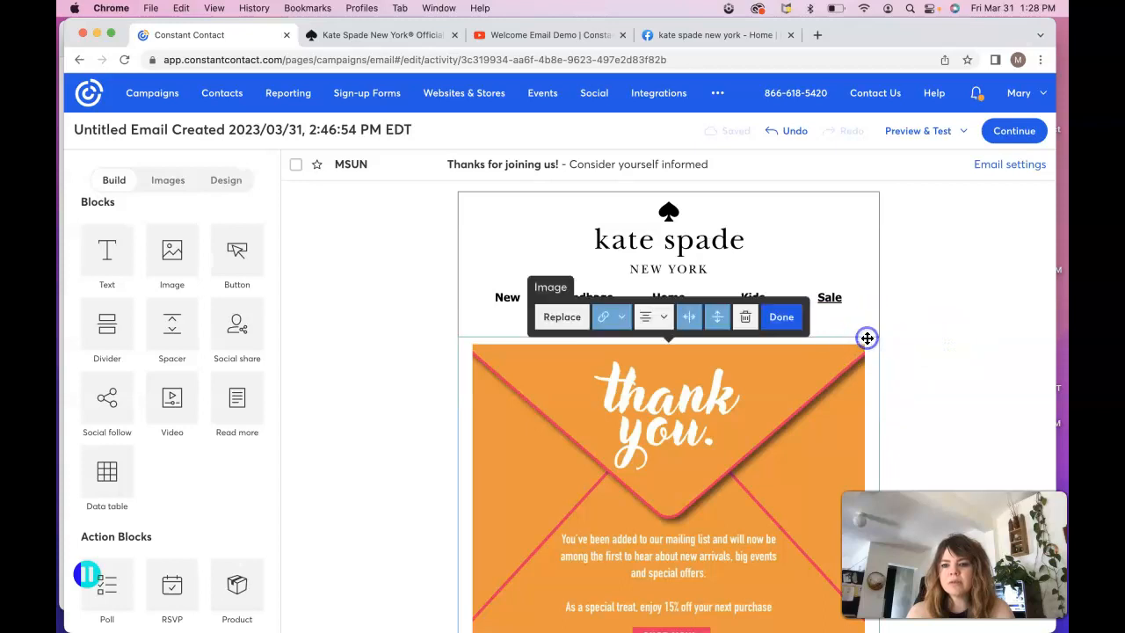
click(866, 329)
click(855, 324)
click(861, 327)
click(873, 332)
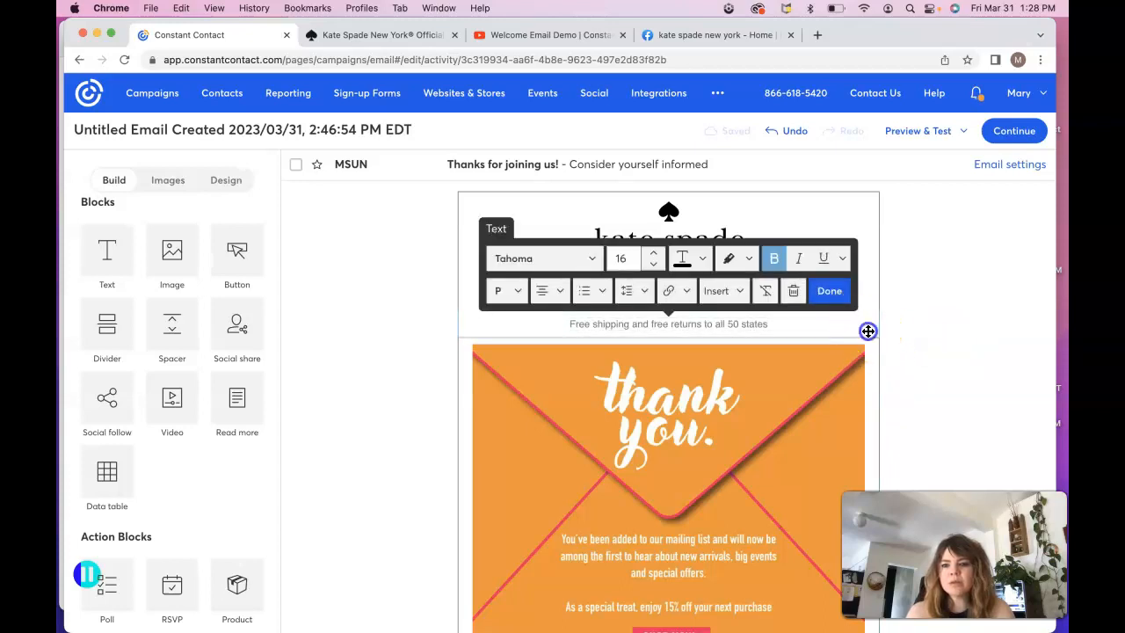
click(865, 333)
click(946, 314)
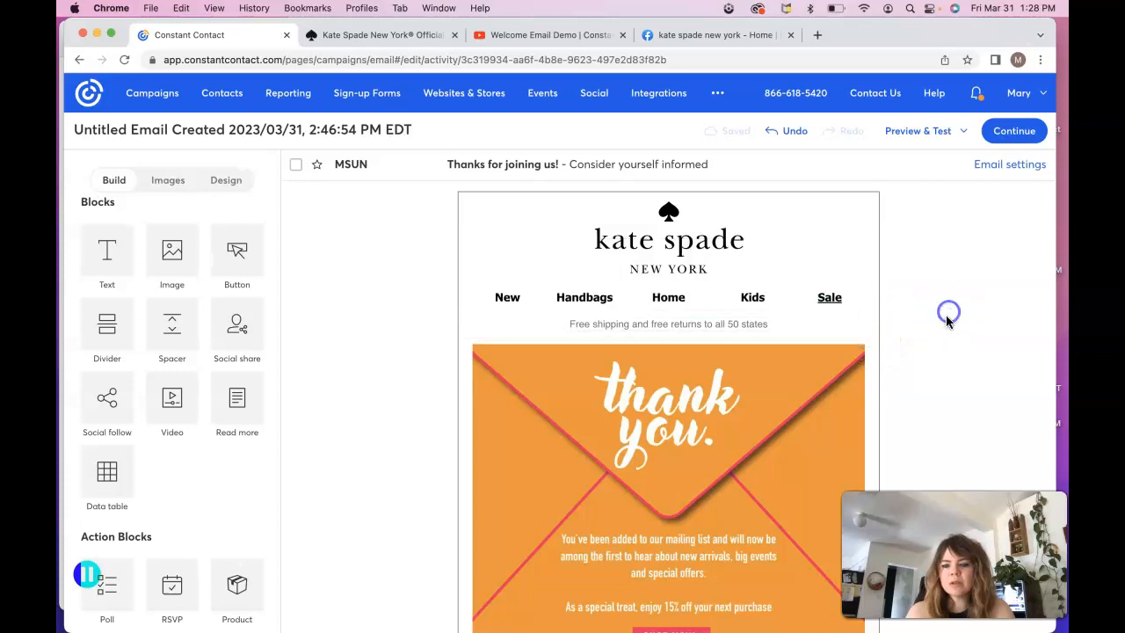
Set the free shipping row's background color to black.
click(890, 359)
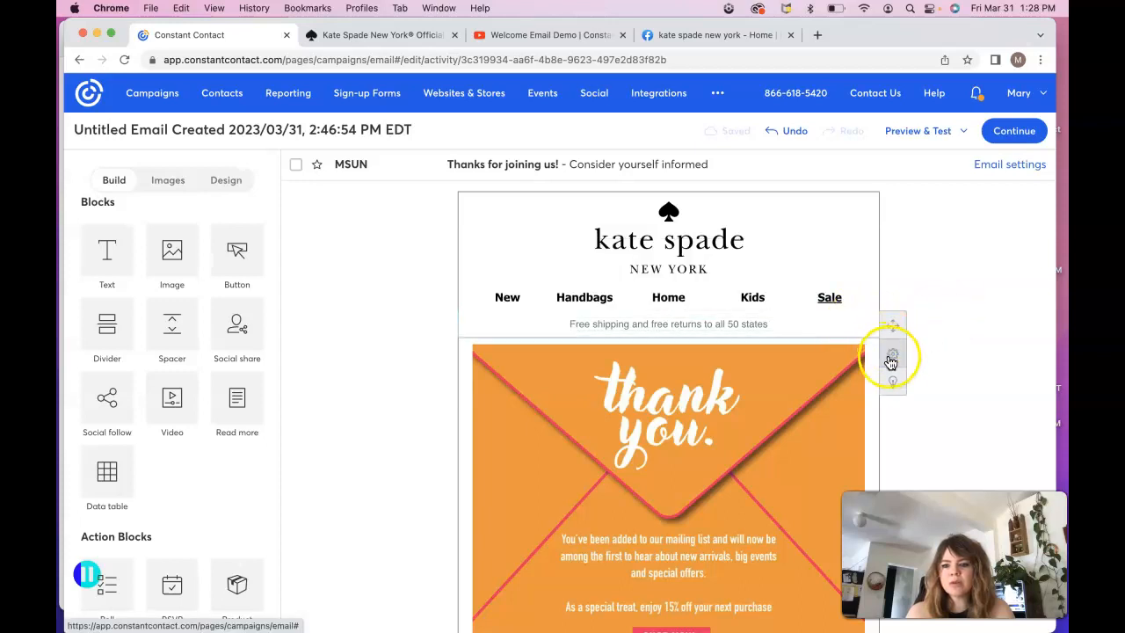
click(812, 354)
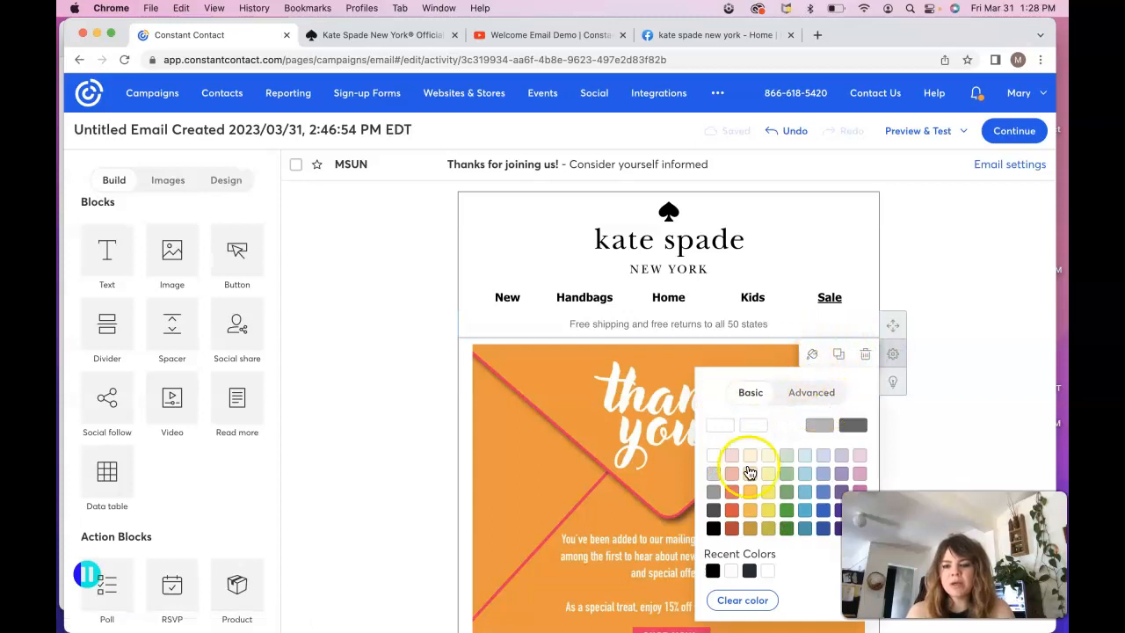
click(713, 570)
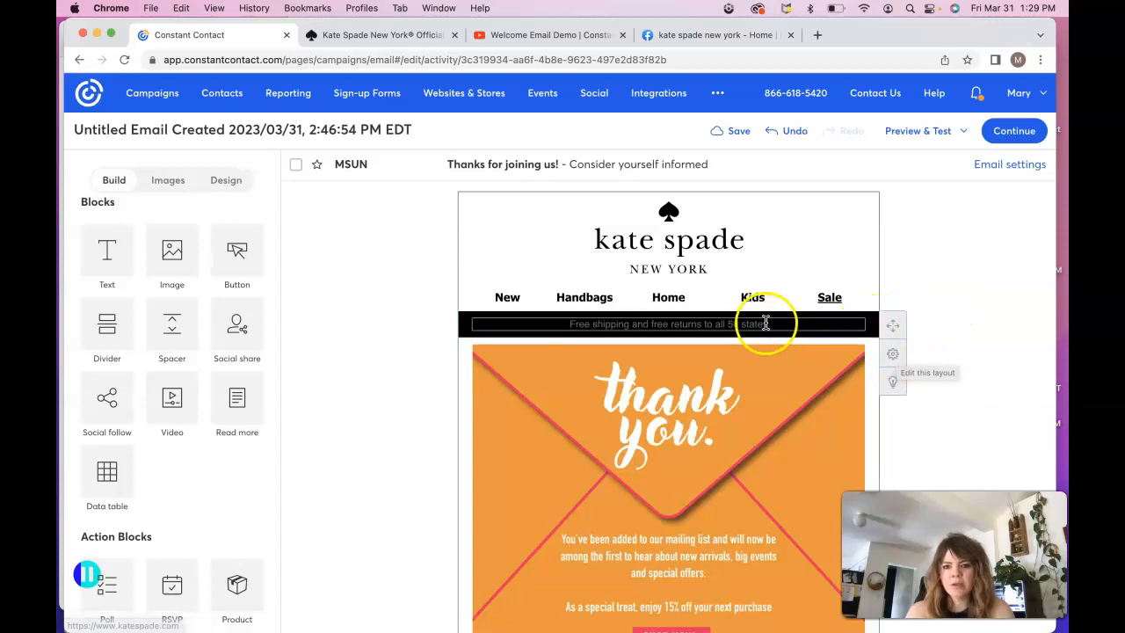
Format the free shipping line as white, size 18, bold text and leave the text block.
click(793, 322)
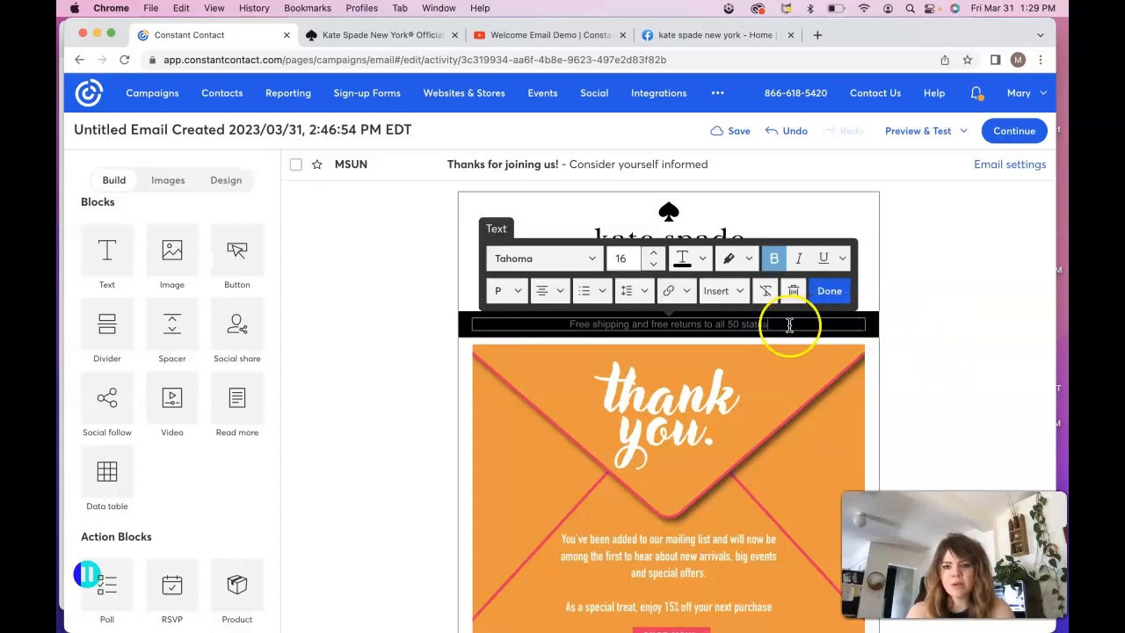
drag(773, 323, 557, 324)
click(682, 257)
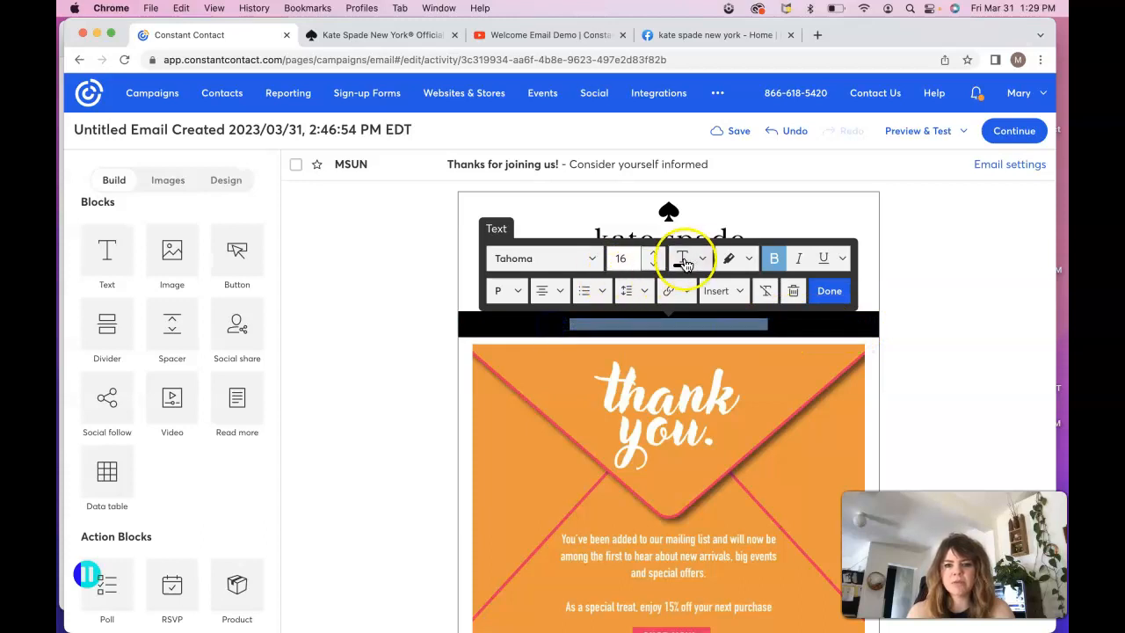
click(705, 474)
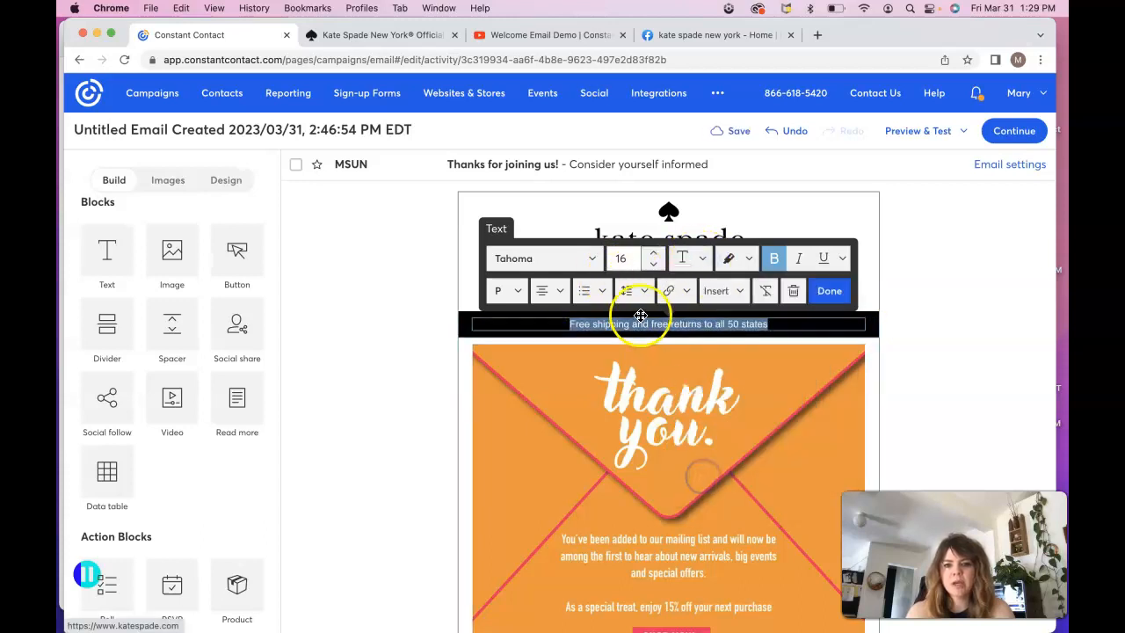
click(654, 253)
click(654, 254)
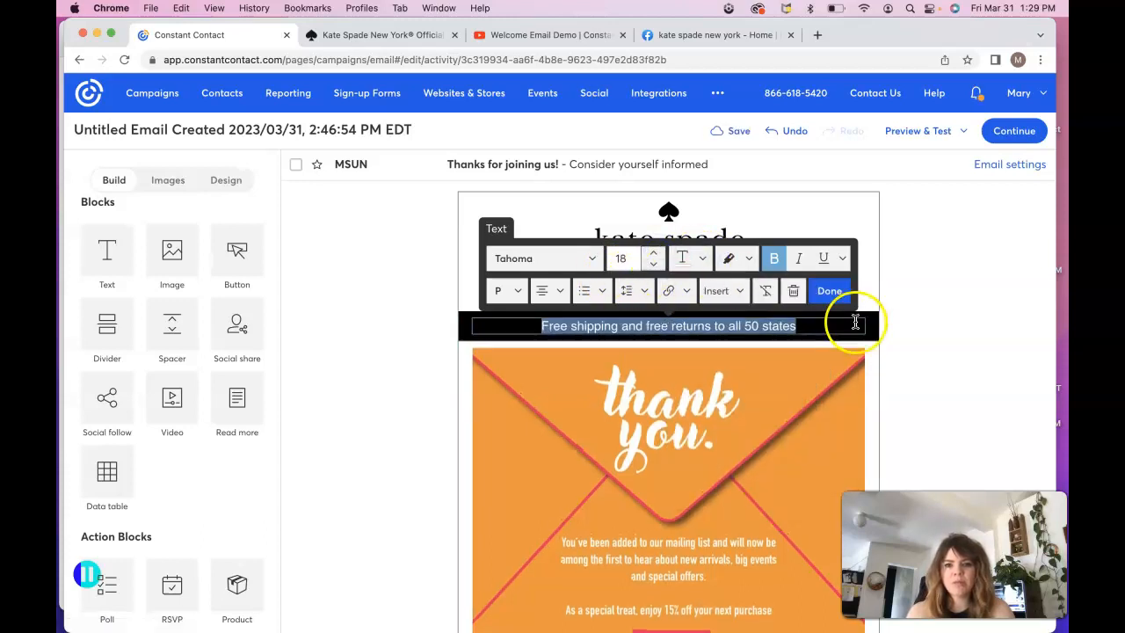
click(775, 260)
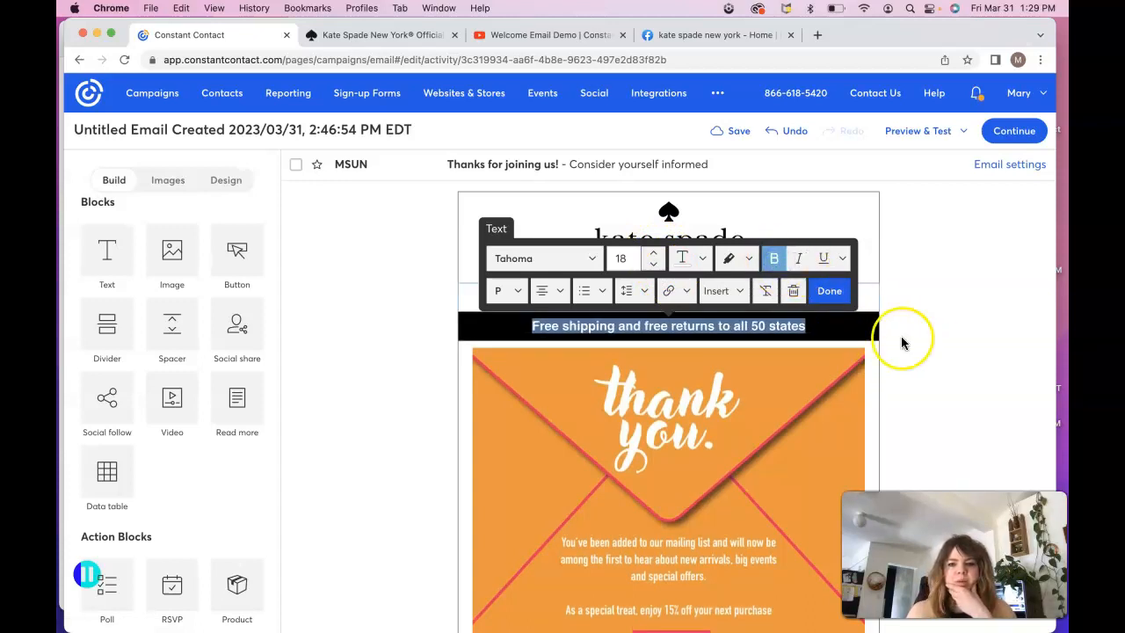
click(936, 374)
Review the rebuilt email from the header down to the footer.
click(466, 495)
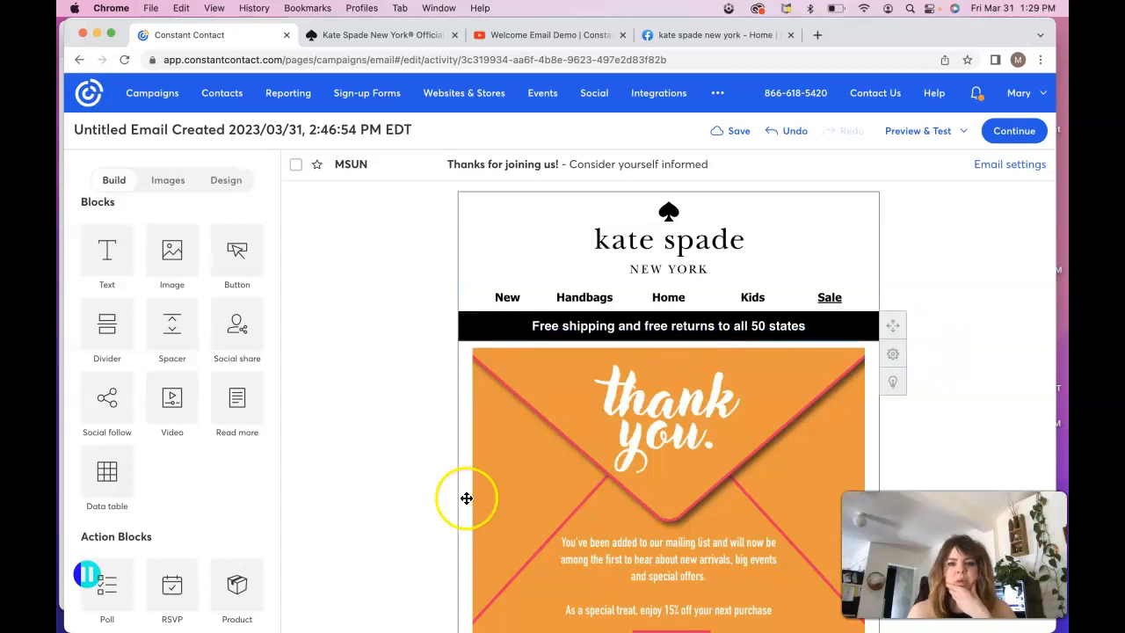
scroll(512, 472, down, 2)
scroll(517, 471, up, 1)
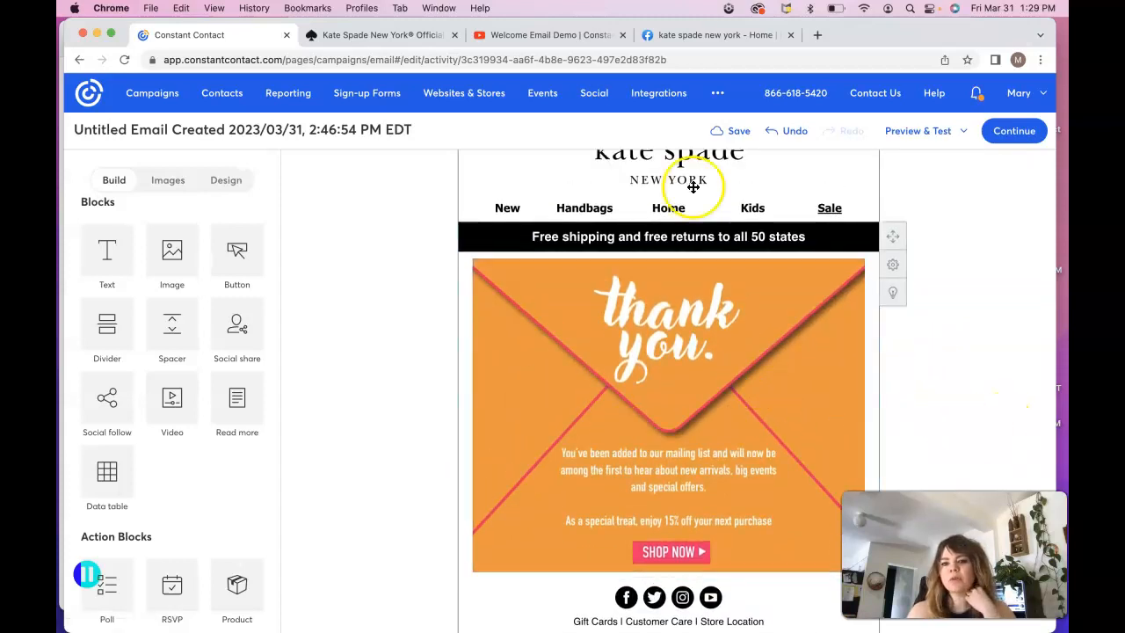
click(959, 421)
scroll(959, 423, down, 2)
scroll(957, 416, down, 2)
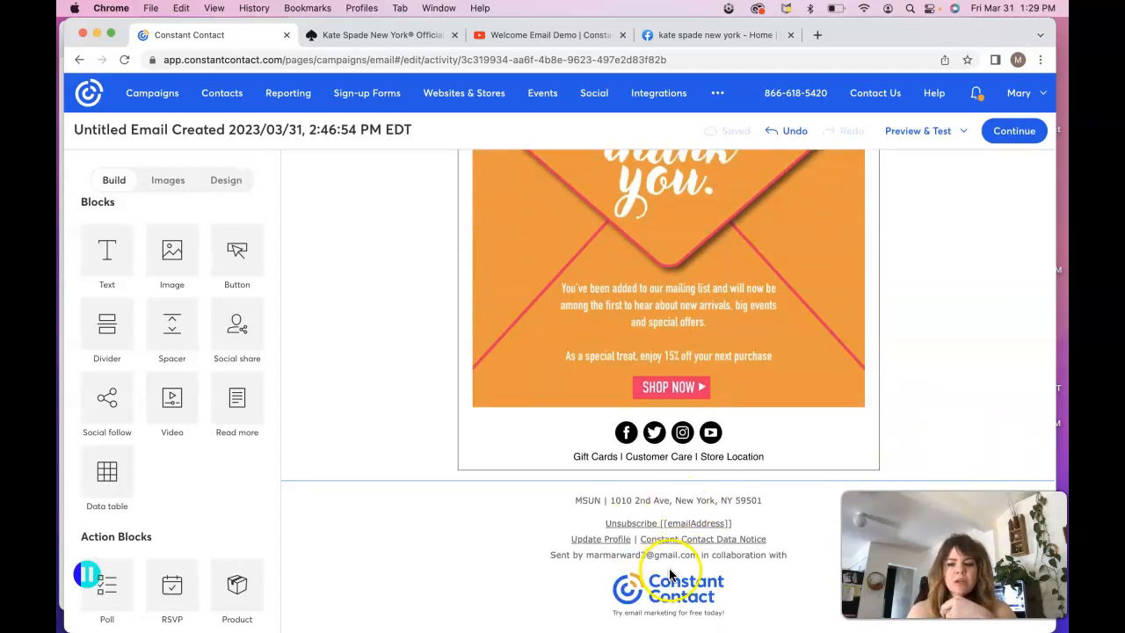
Open the footer's physical address details and go through the organization name, address, country and zip code fields.
click(661, 546)
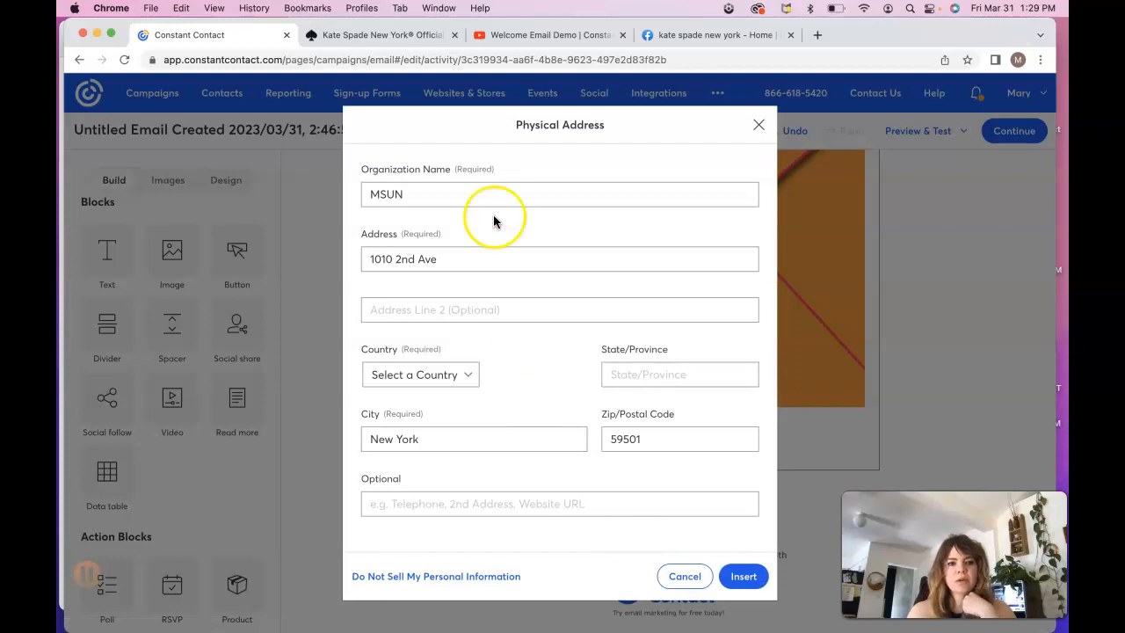
click(414, 192)
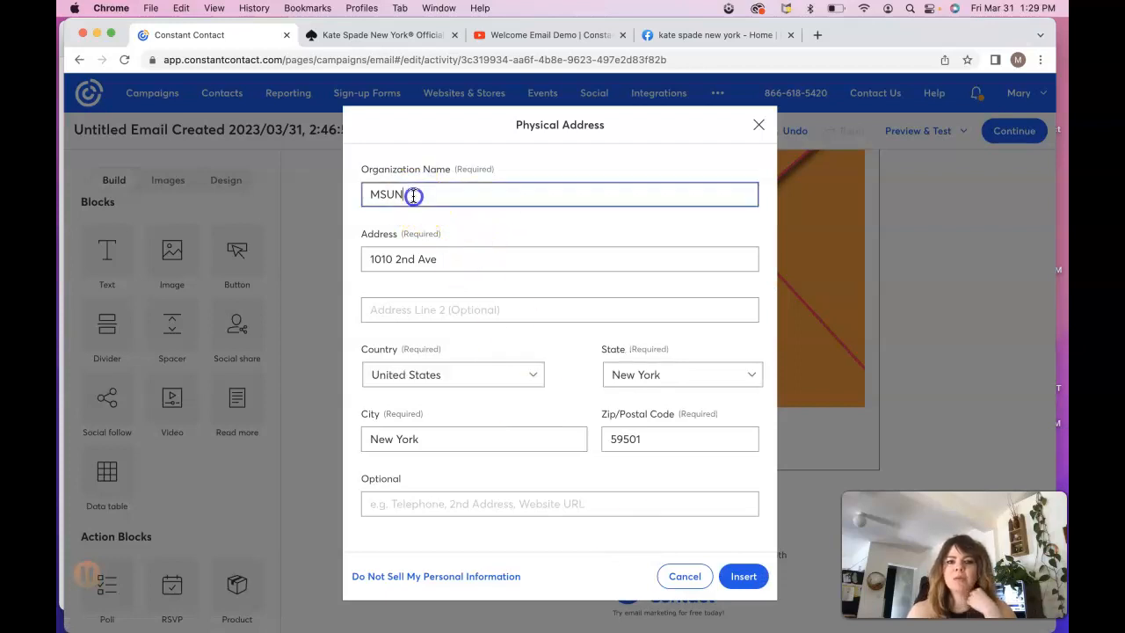
click(449, 262)
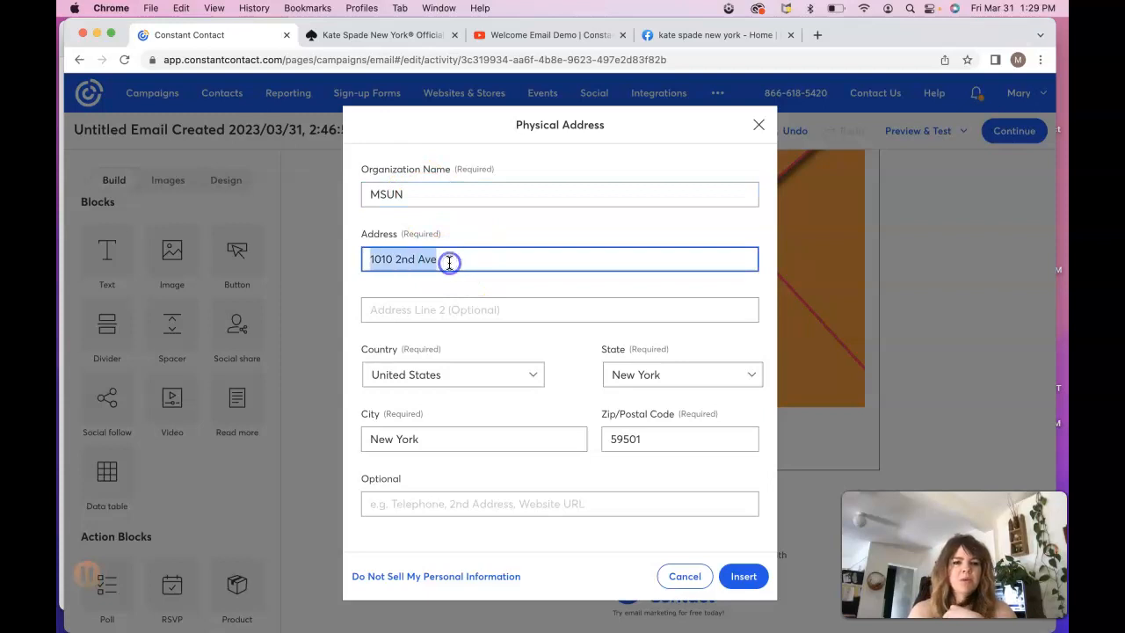
click(467, 377)
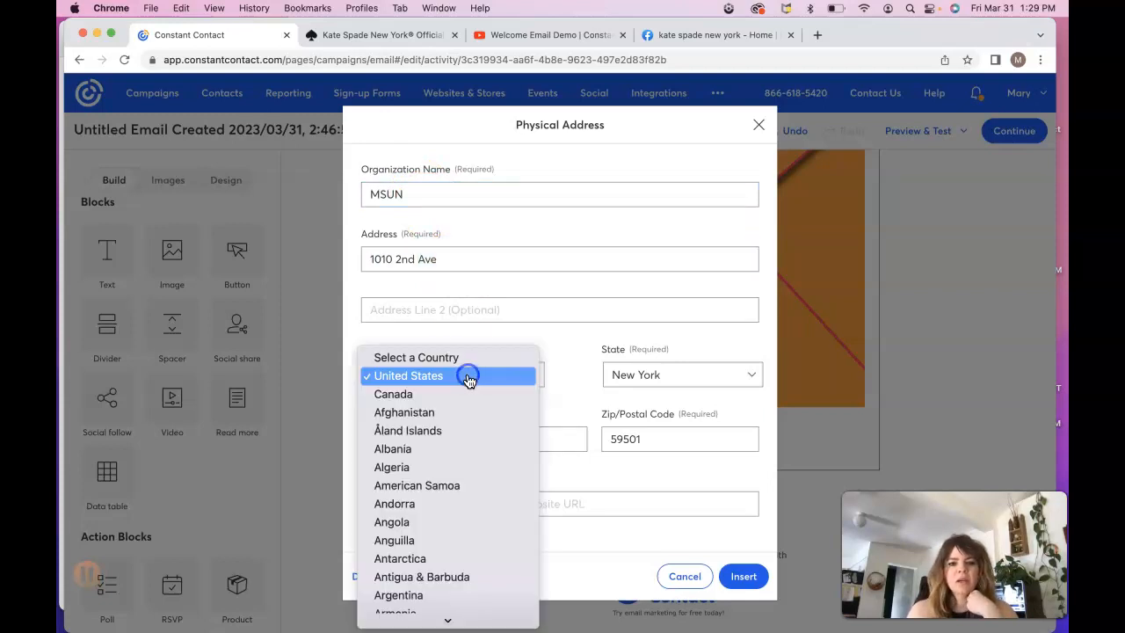
click(467, 376)
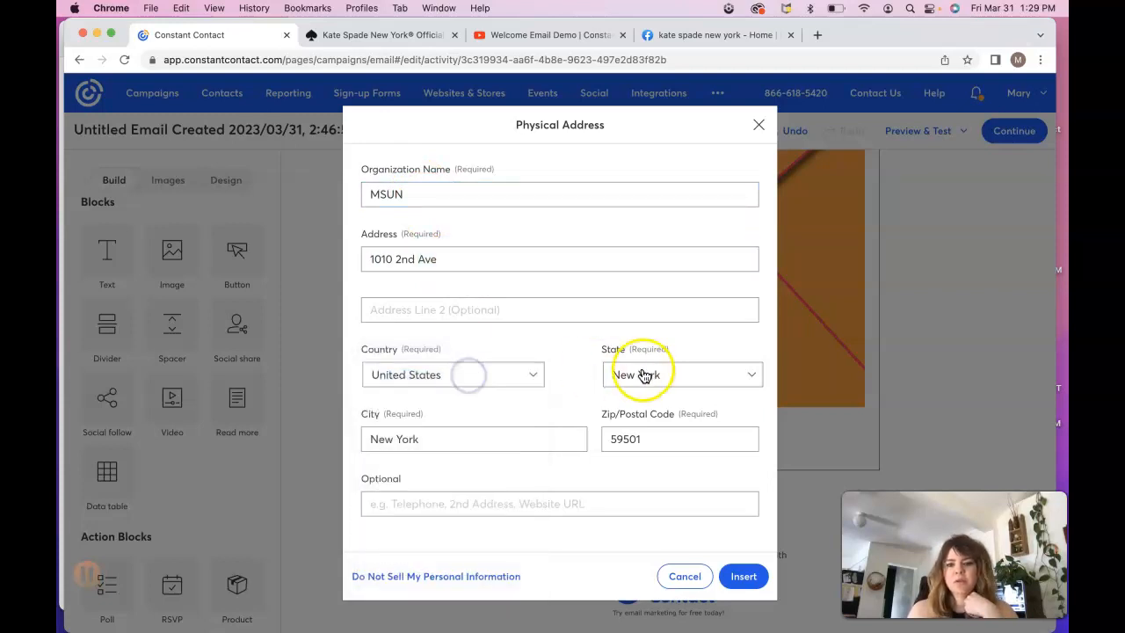
click(656, 440)
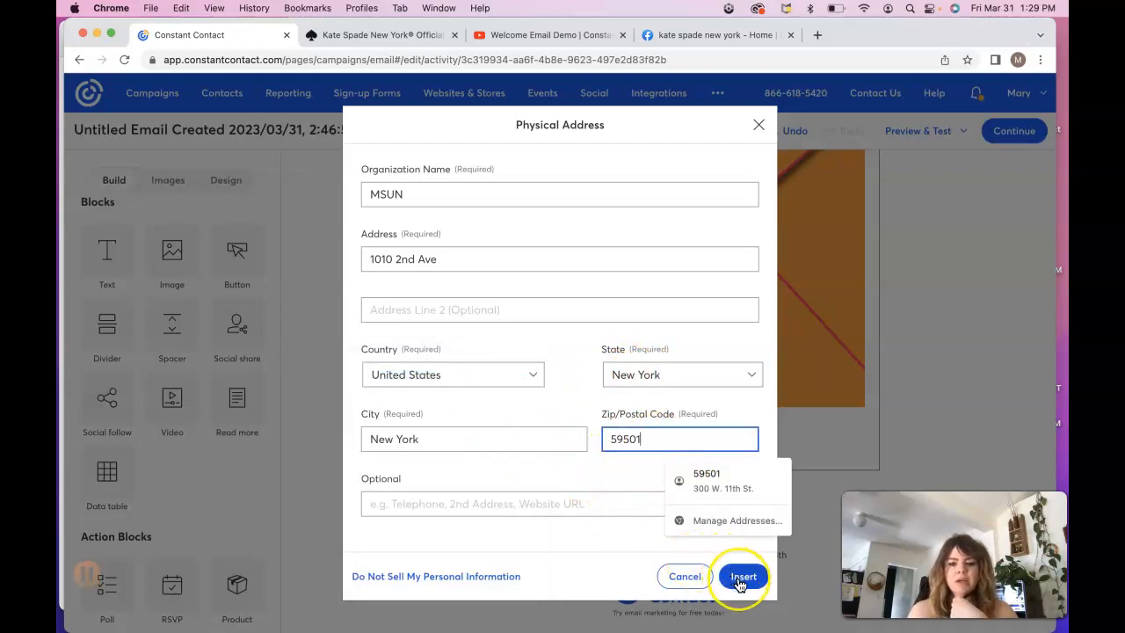
Open the Do Not Sell My Personal Information page, close it and insert the physical address details into the footer.
click(466, 576)
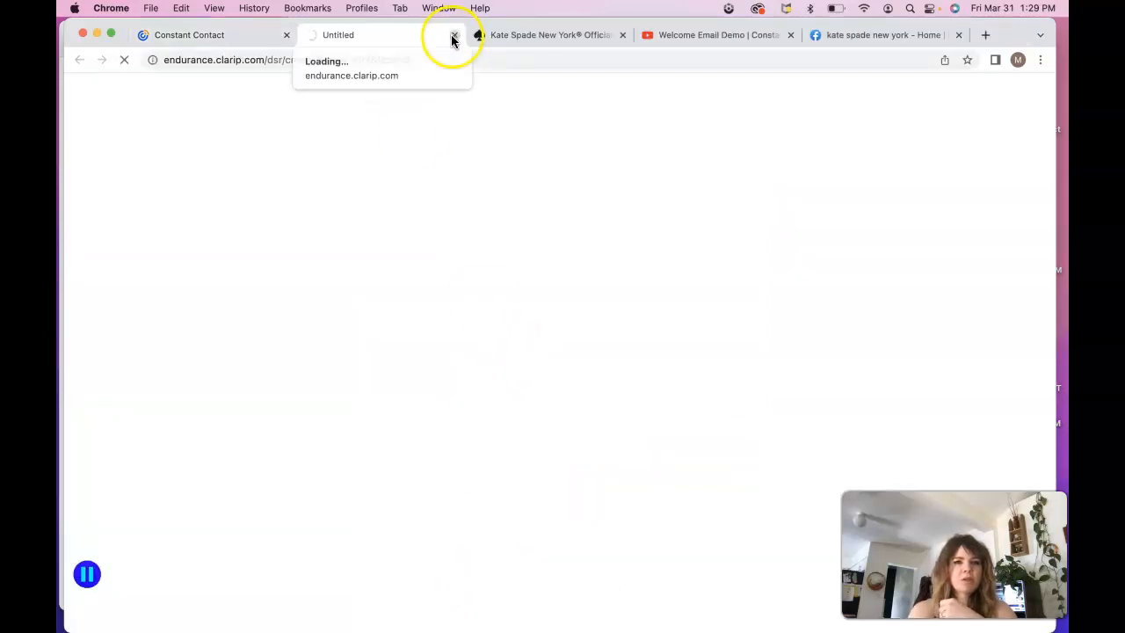
click(219, 34)
click(452, 35)
click(738, 576)
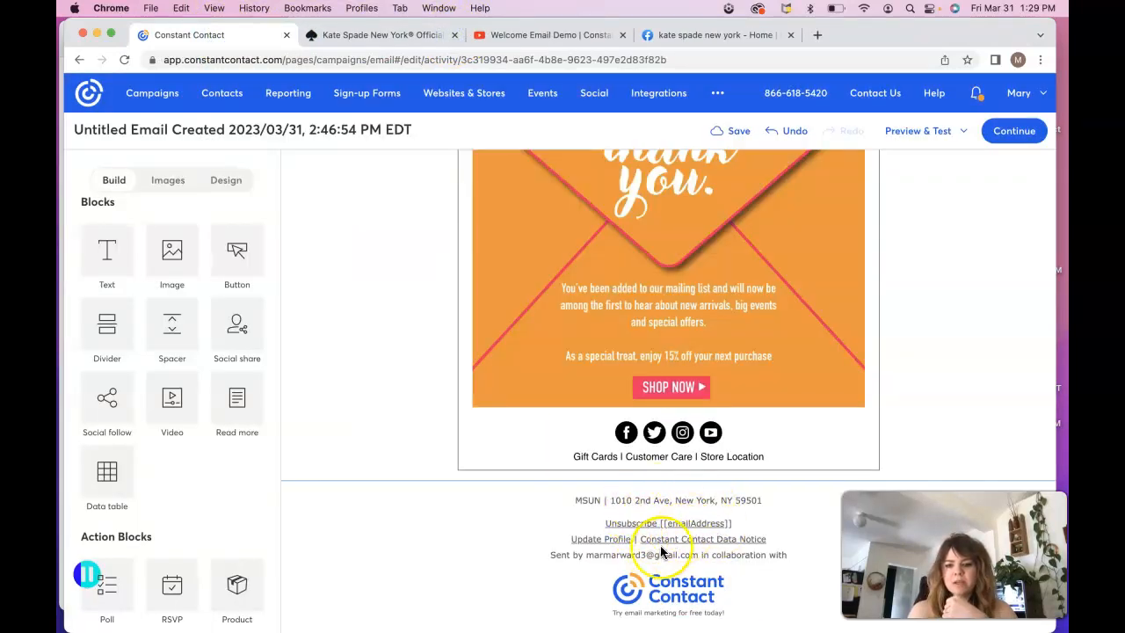
Reopen the footer's physical address details to check them and close the dialog.
click(704, 557)
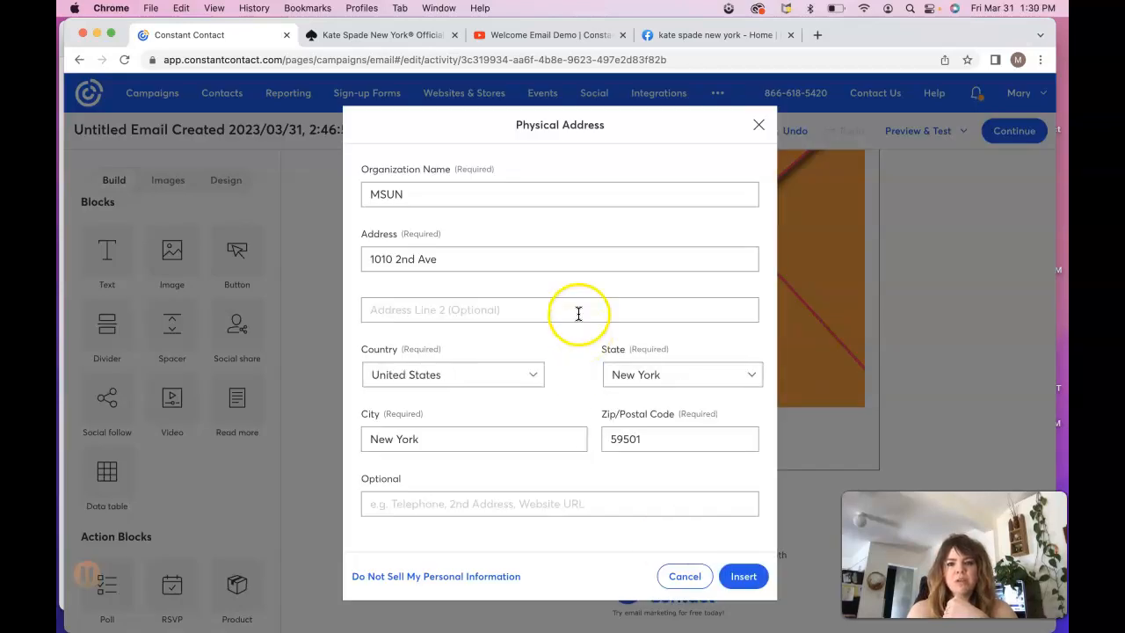
click(759, 125)
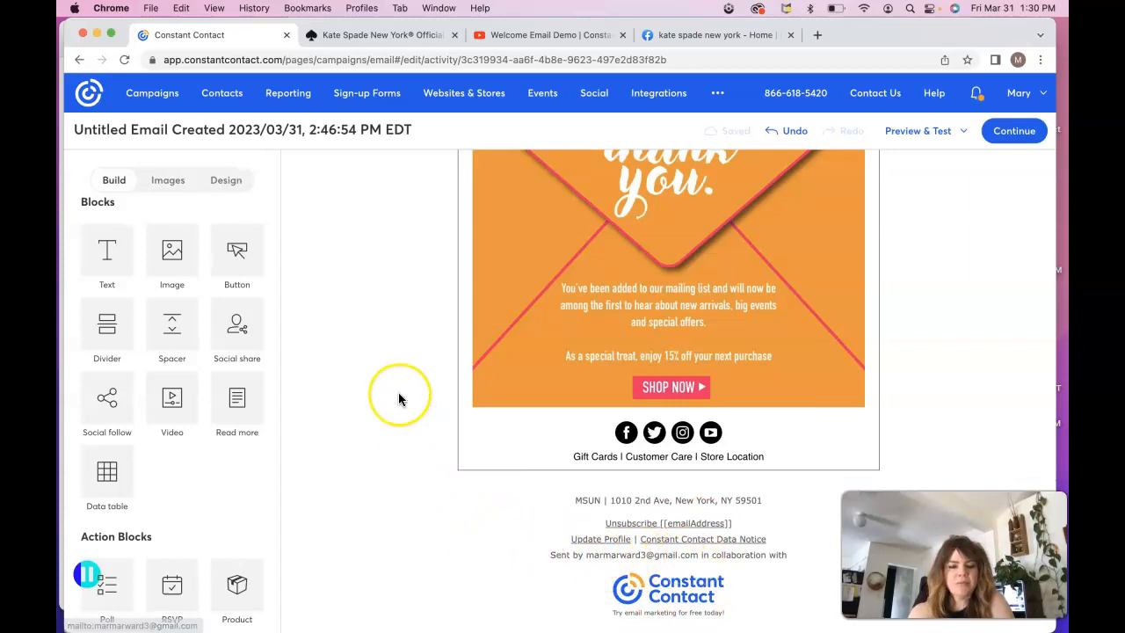
Rename the email campaign as Welcome Email Demo.
scroll(398, 398, up, 1)
scroll(398, 398, up, 5)
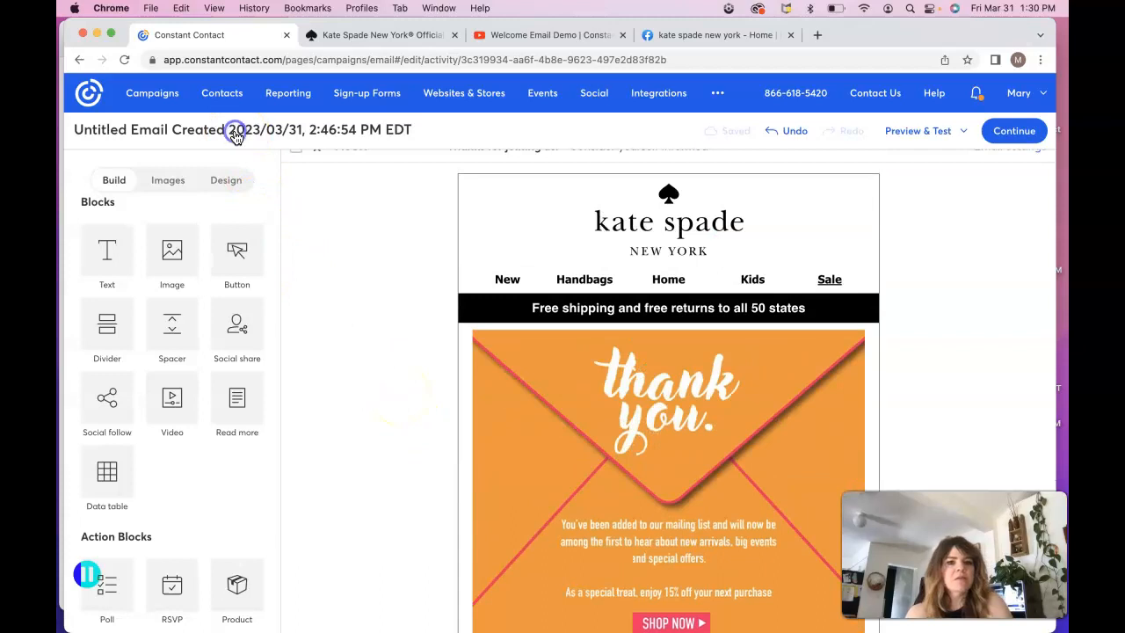
click(235, 133)
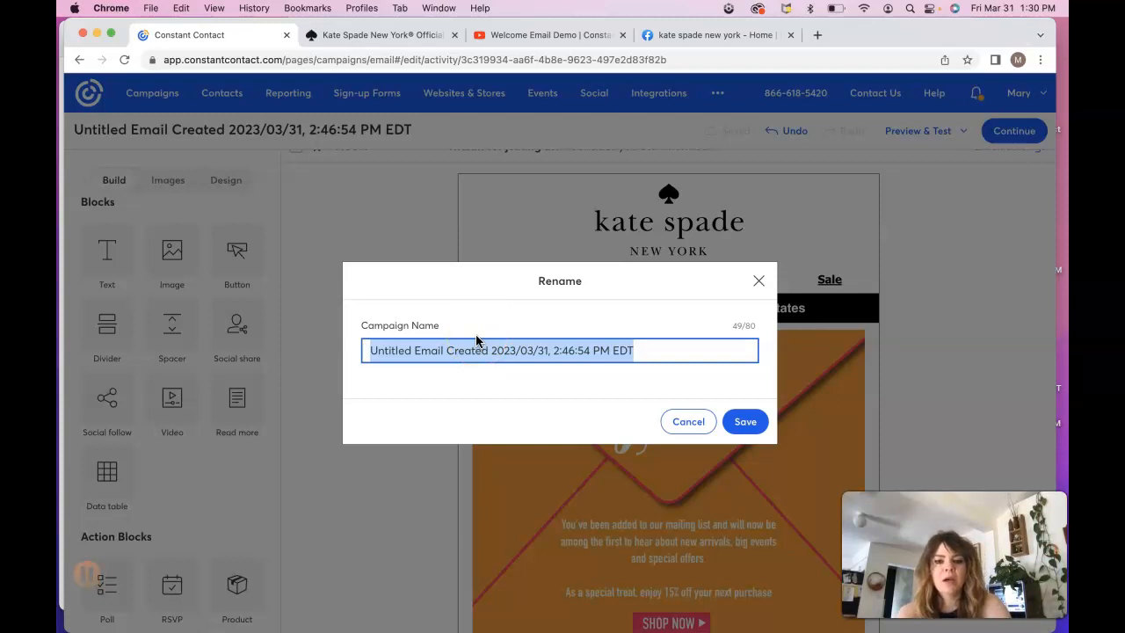
text(Welcome Email Demo)
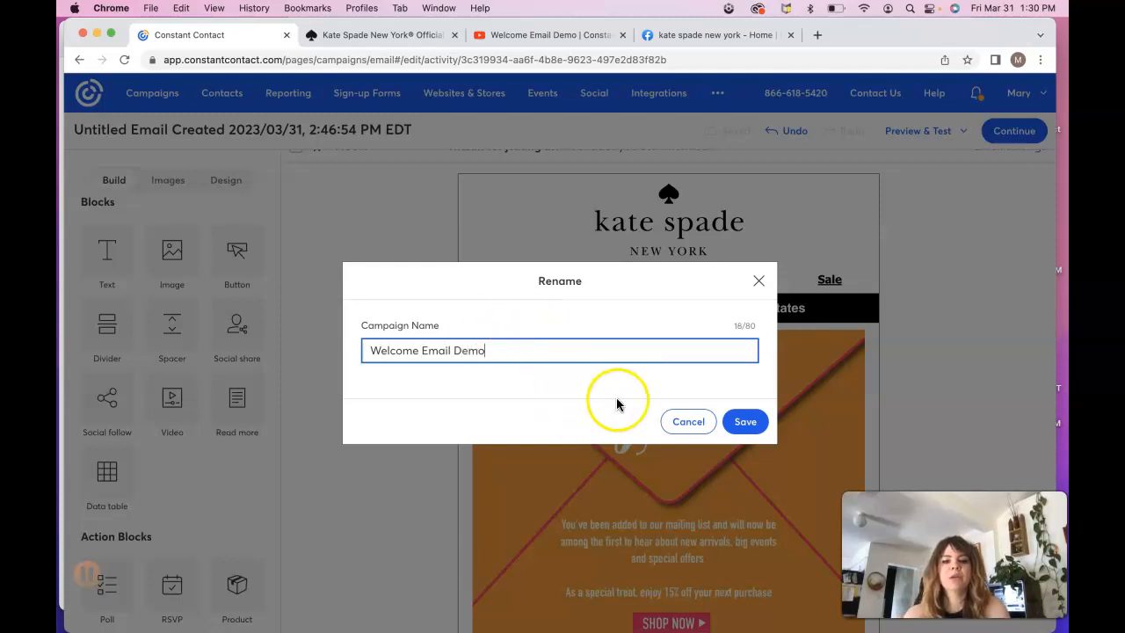
click(743, 421)
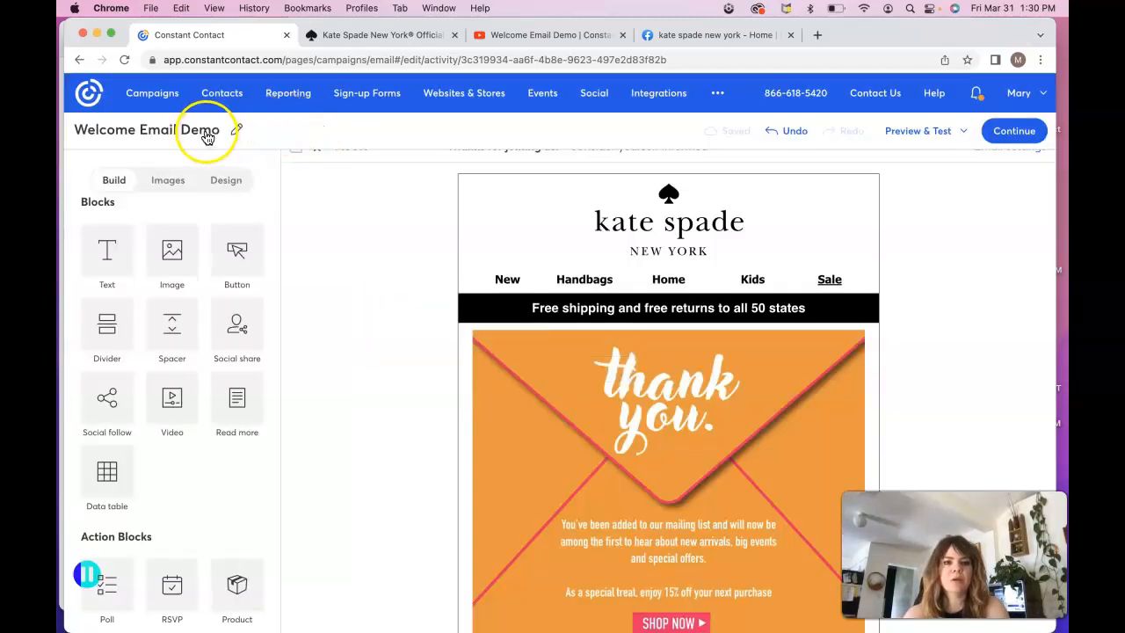
Review the email's header, shipping banner, thank-you image, social icons, footer links and unsubscribe section.
scroll(970, 251, down, 1)
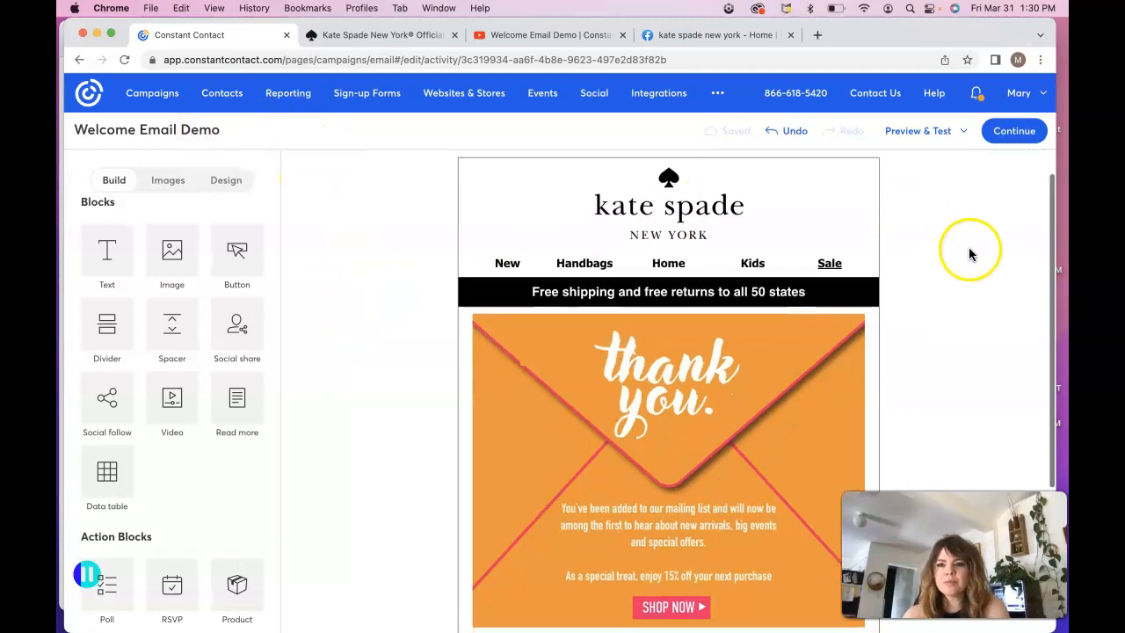
scroll(797, 248, down, 5)
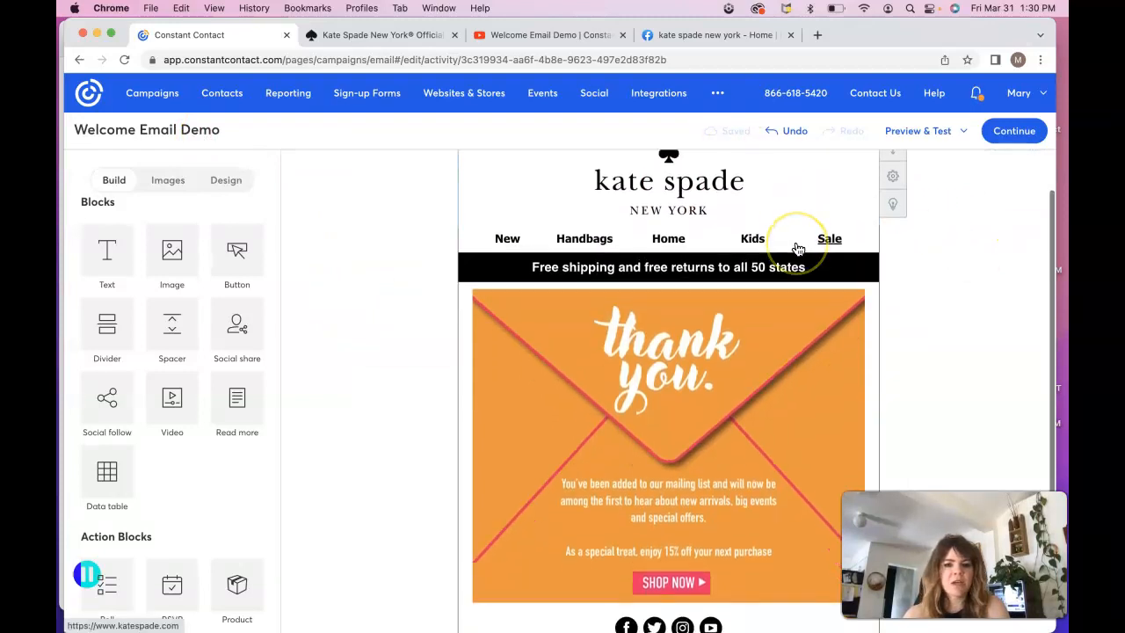
click(790, 262)
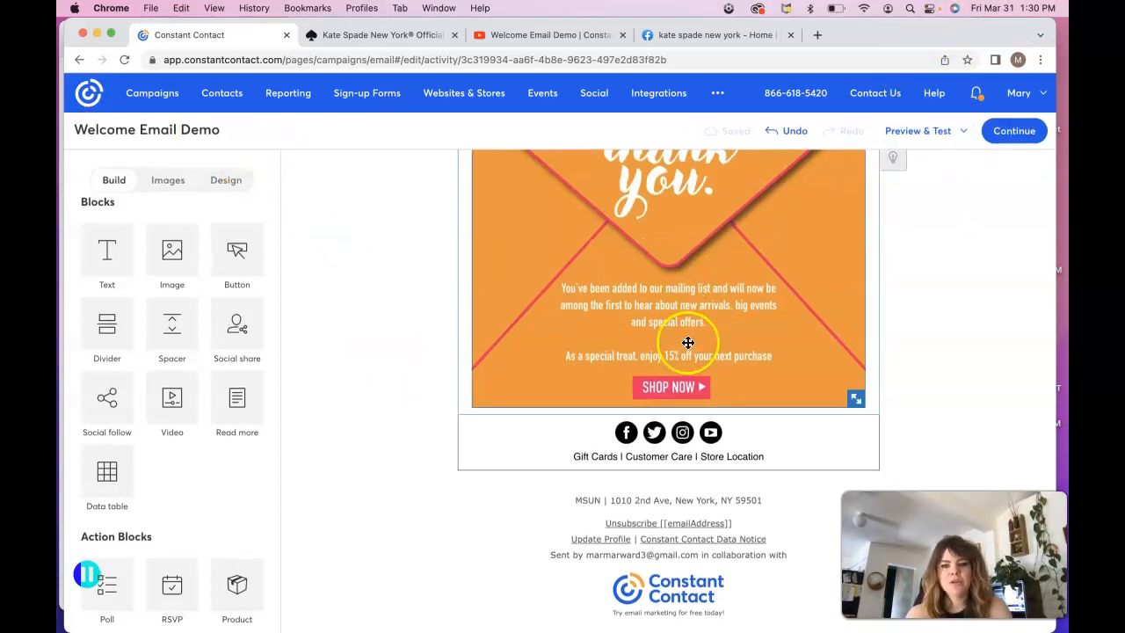
scroll(565, 311, up, 5)
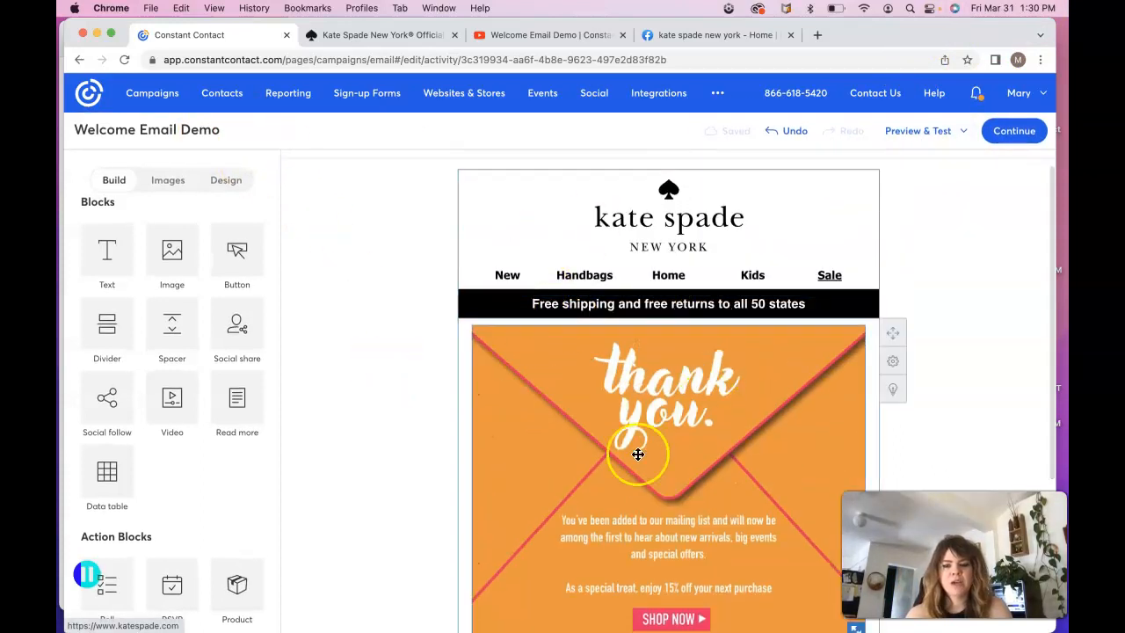
scroll(638, 454, down, 5)
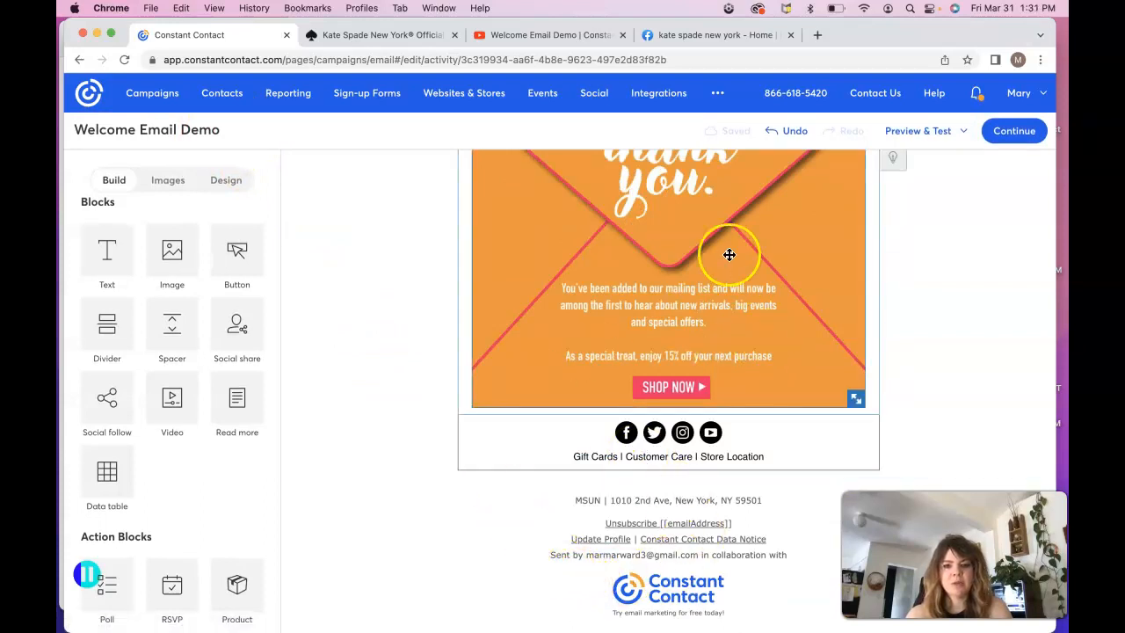
scroll(730, 254, up, 4)
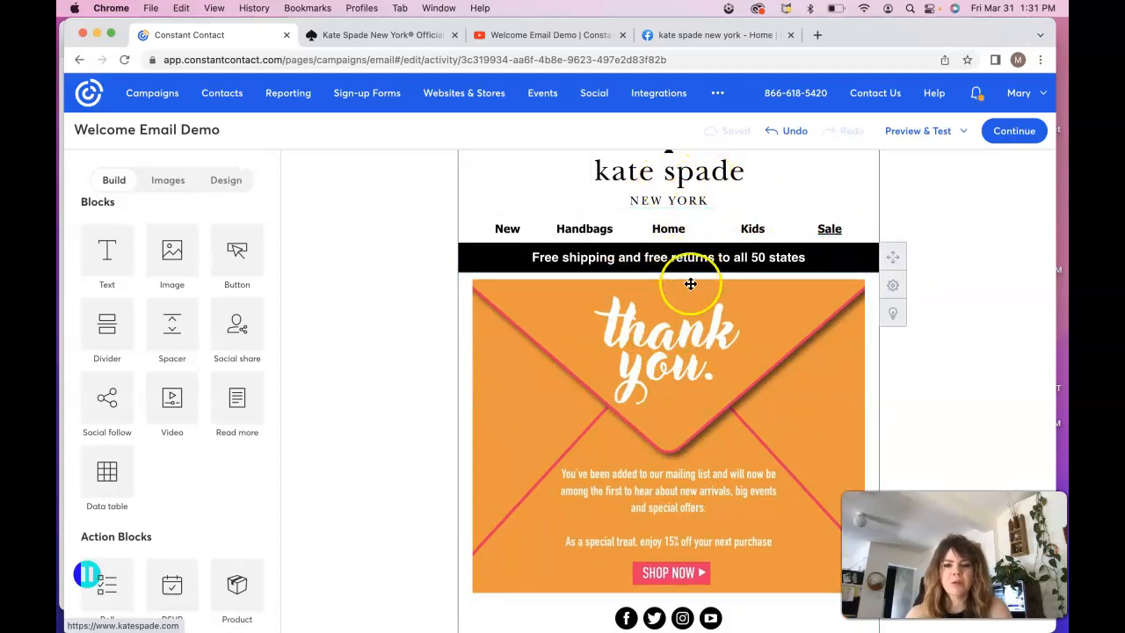
scroll(703, 422, down, 2)
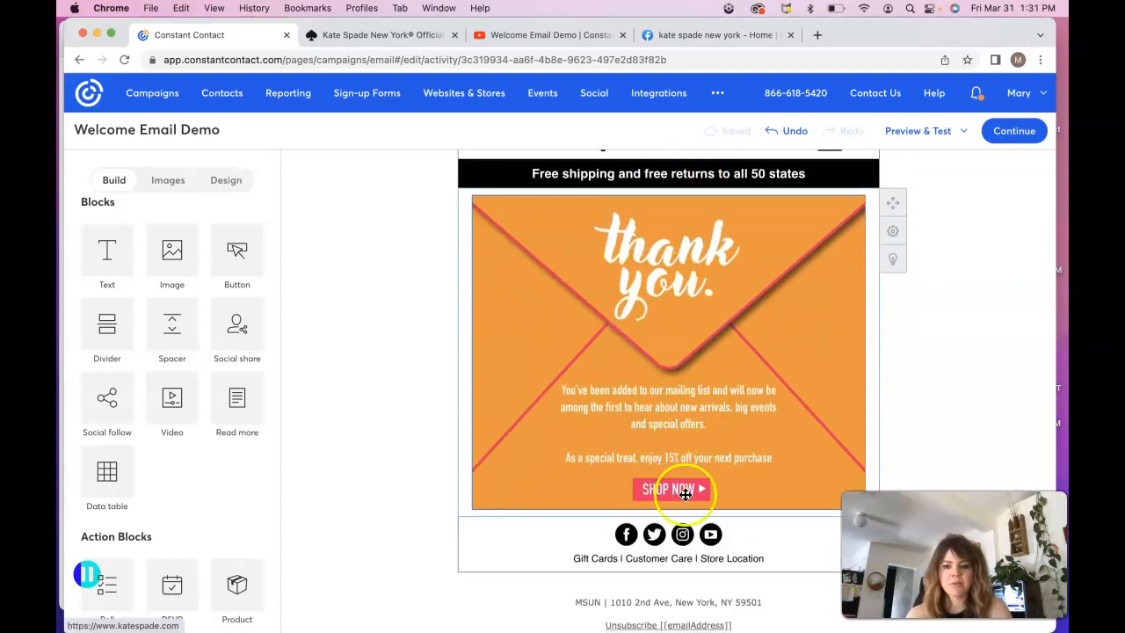
scroll(685, 572, down, 2)
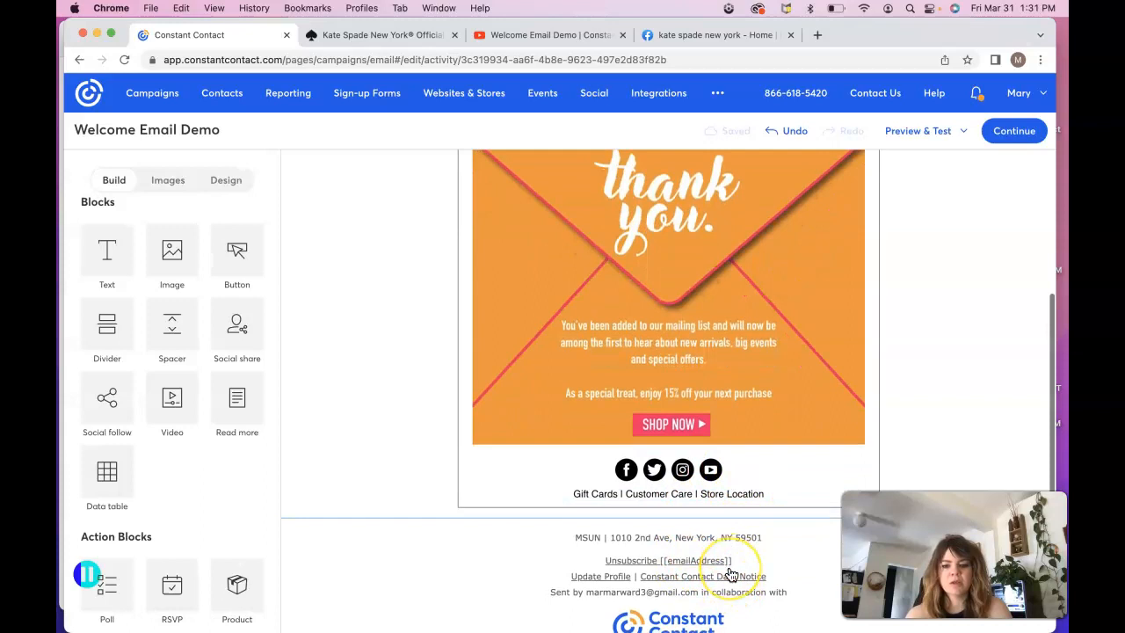
scroll(729, 571, down, 1)
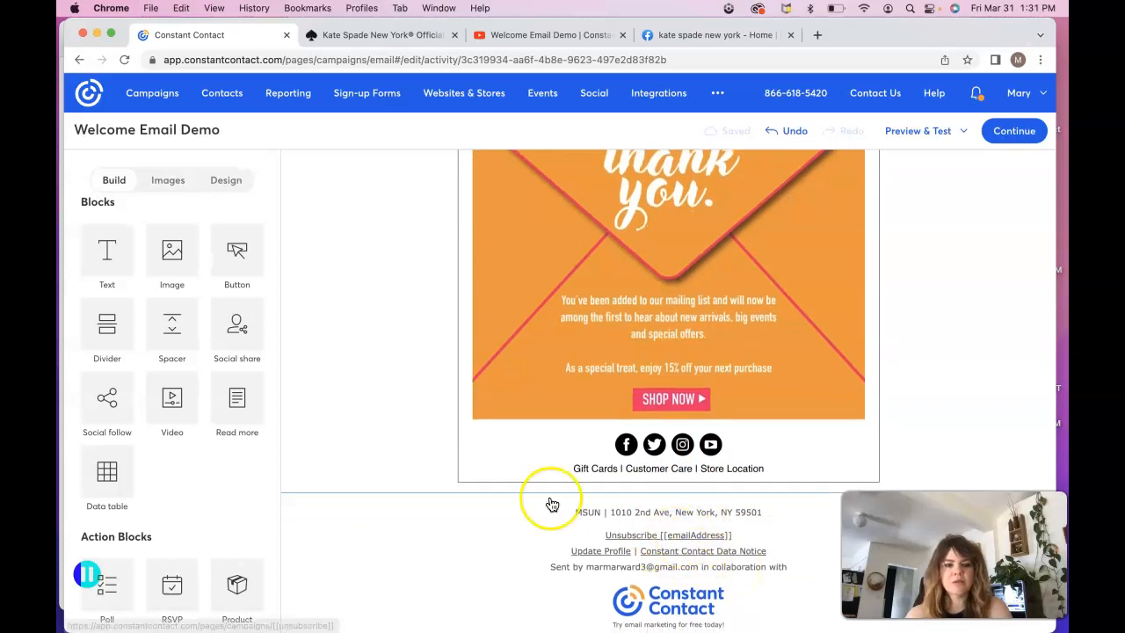
Preview the email in its desktop version and look through it from the header to the footer.
click(933, 133)
click(920, 159)
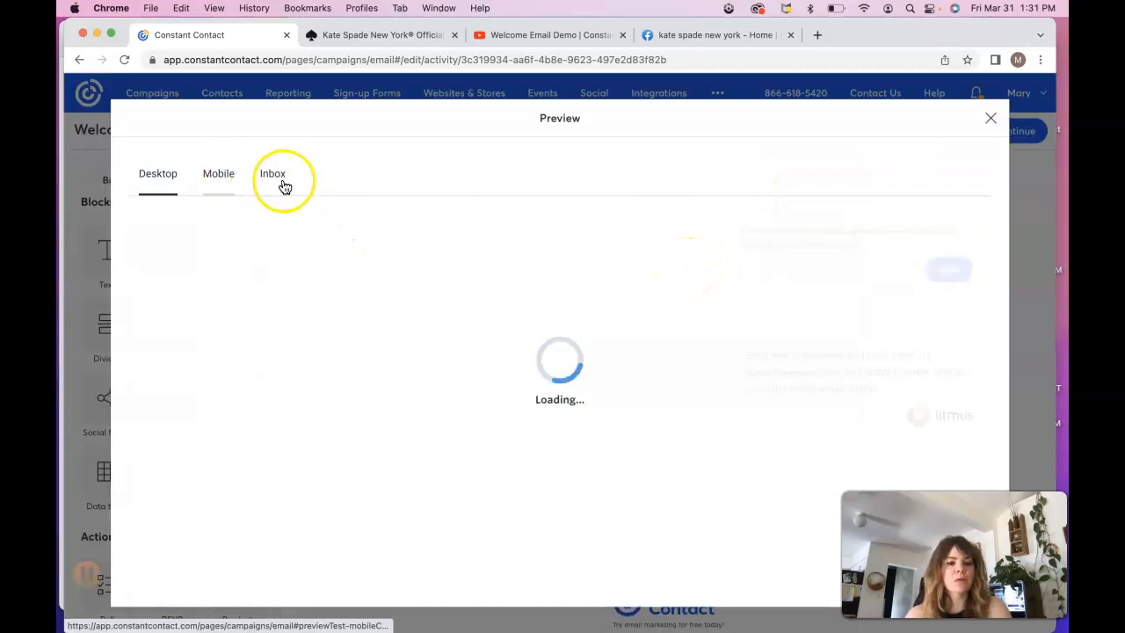
scroll(413, 309, down, 3)
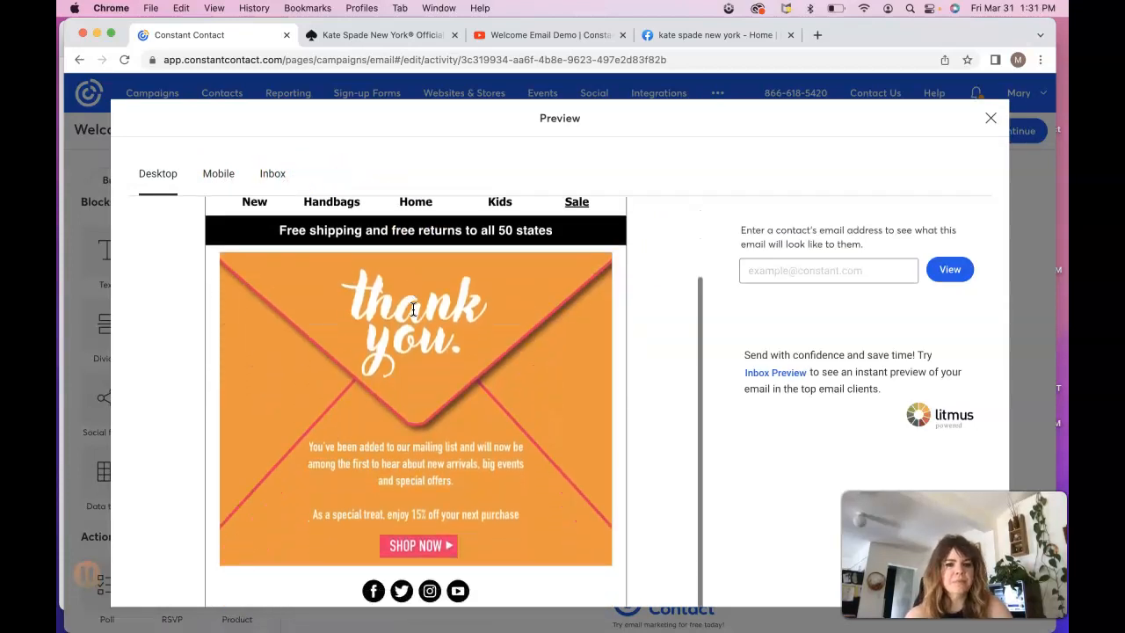
scroll(413, 309, down, 2)
scroll(413, 310, down, 3)
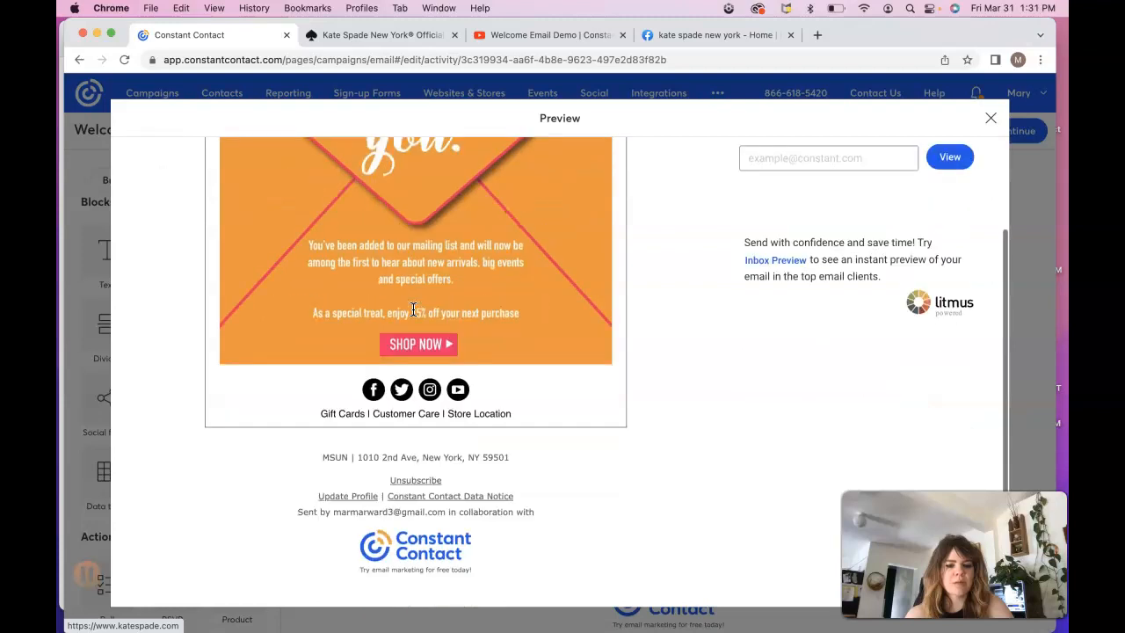
scroll(413, 309, up, 5)
Switch the preview to the mobile version and look through the whole email.
click(218, 173)
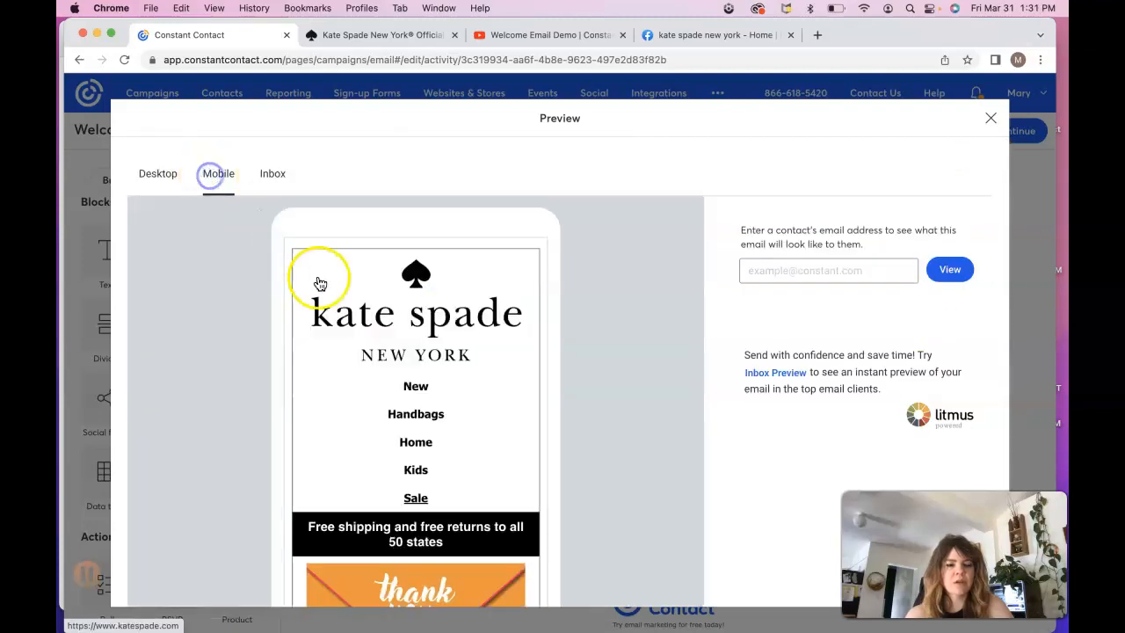
scroll(419, 384, down, 5)
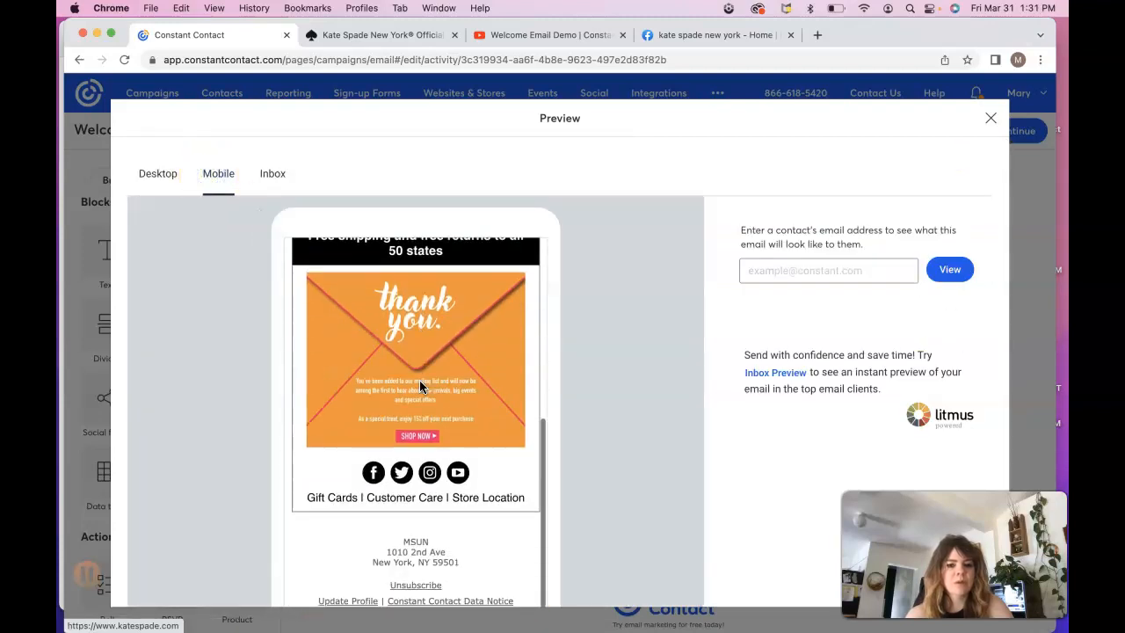
scroll(419, 380, up, 5)
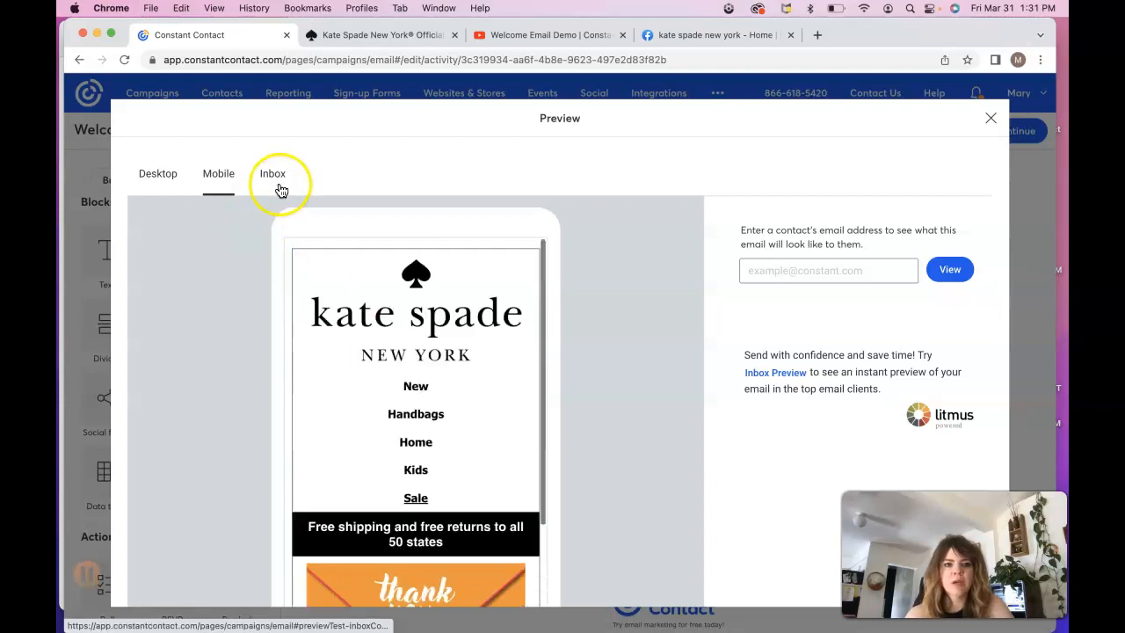
Switch to the Inbox preview and read through the Litmus email client testing offer.
click(280, 180)
scroll(417, 378, down, 3)
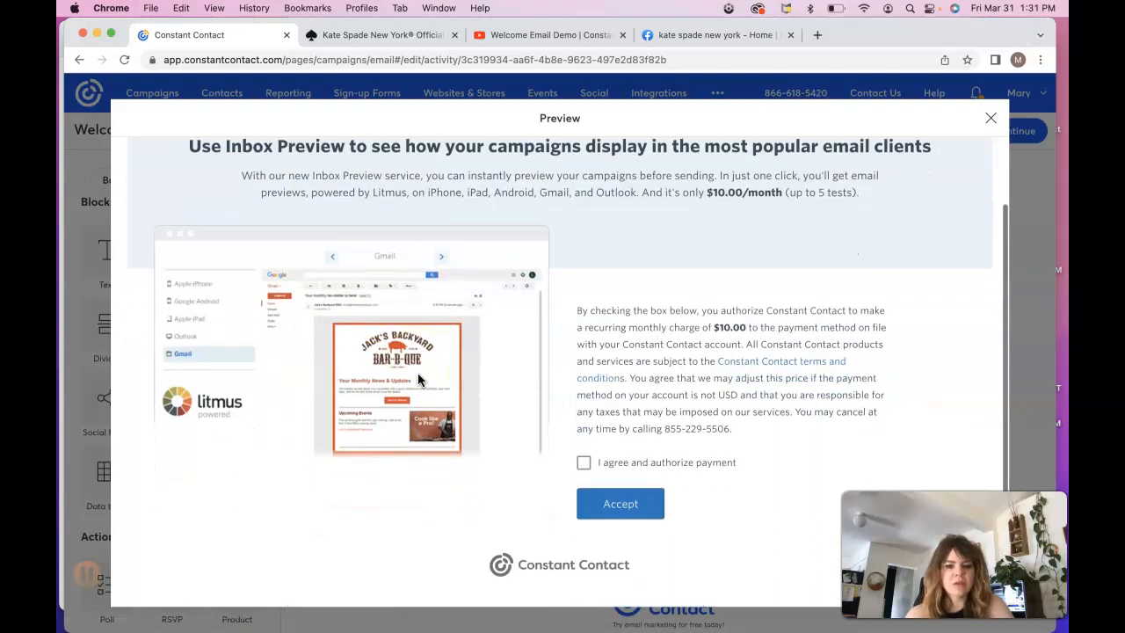
scroll(418, 378, down, 1)
scroll(446, 400, up, 2)
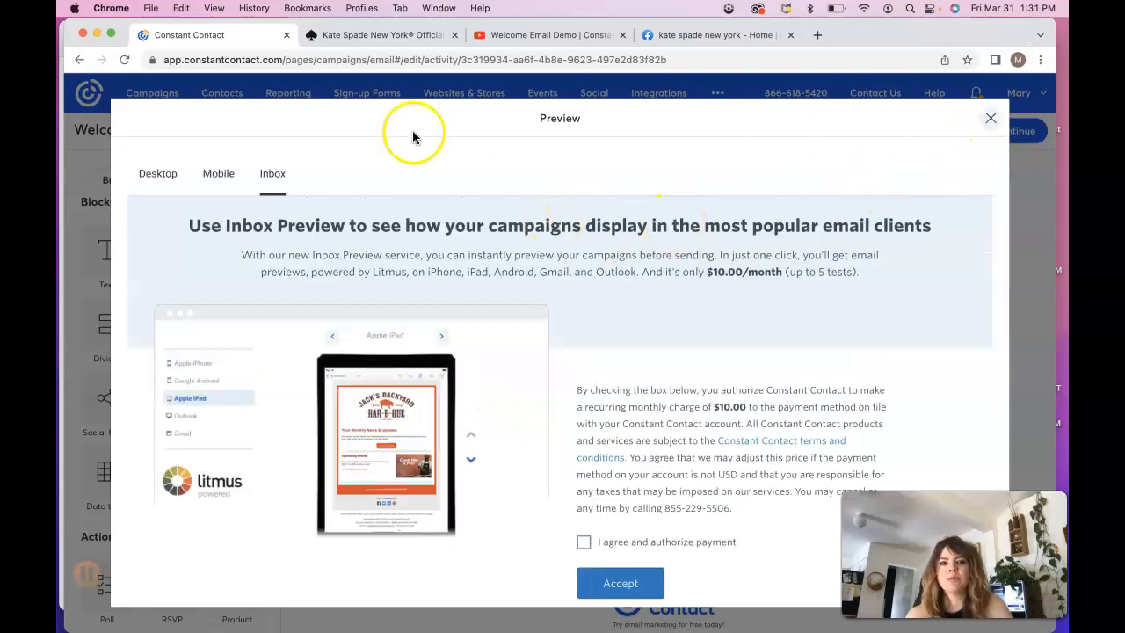
Return to the mobile preview, examine the option to view the email as a specific contact, and close the preview.
click(216, 172)
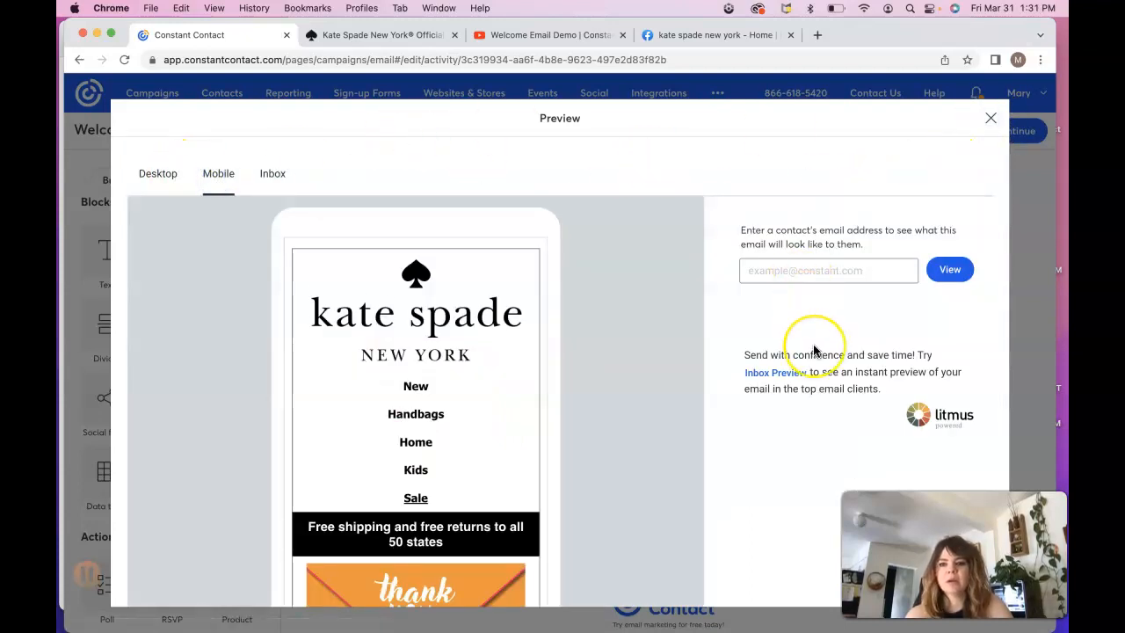
scroll(811, 339, down, 3)
scroll(815, 351, up, 2)
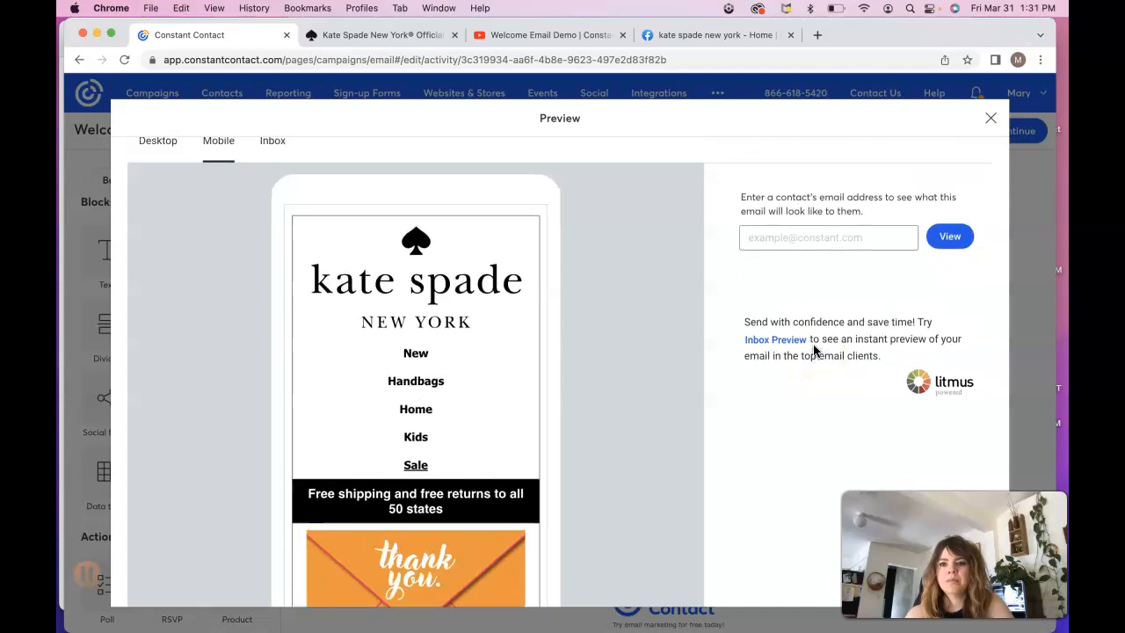
click(787, 233)
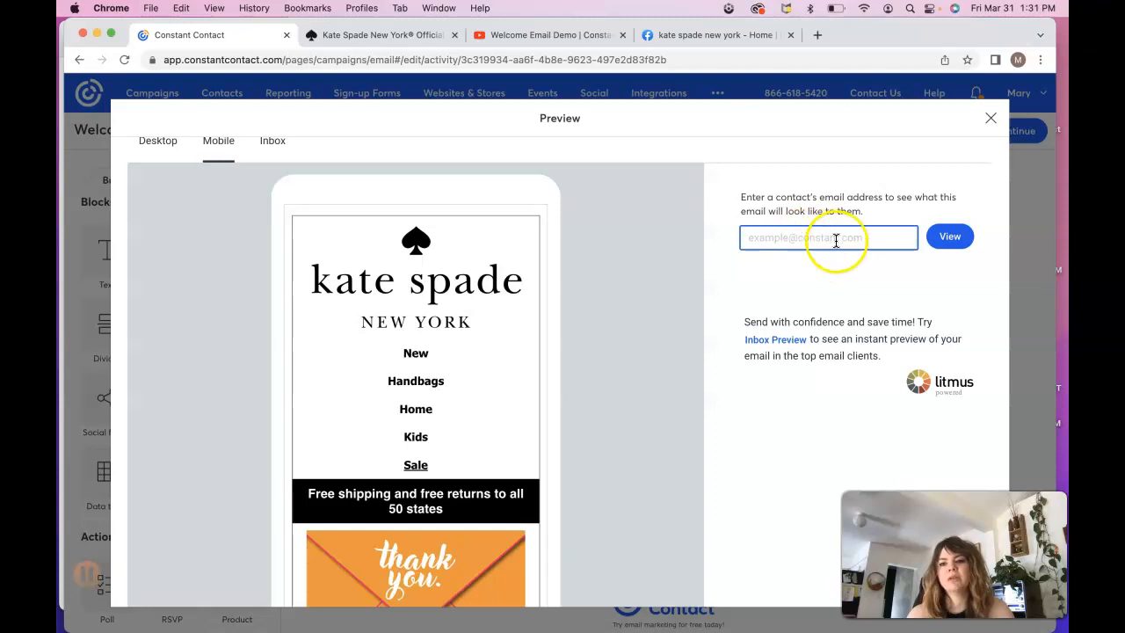
click(990, 118)
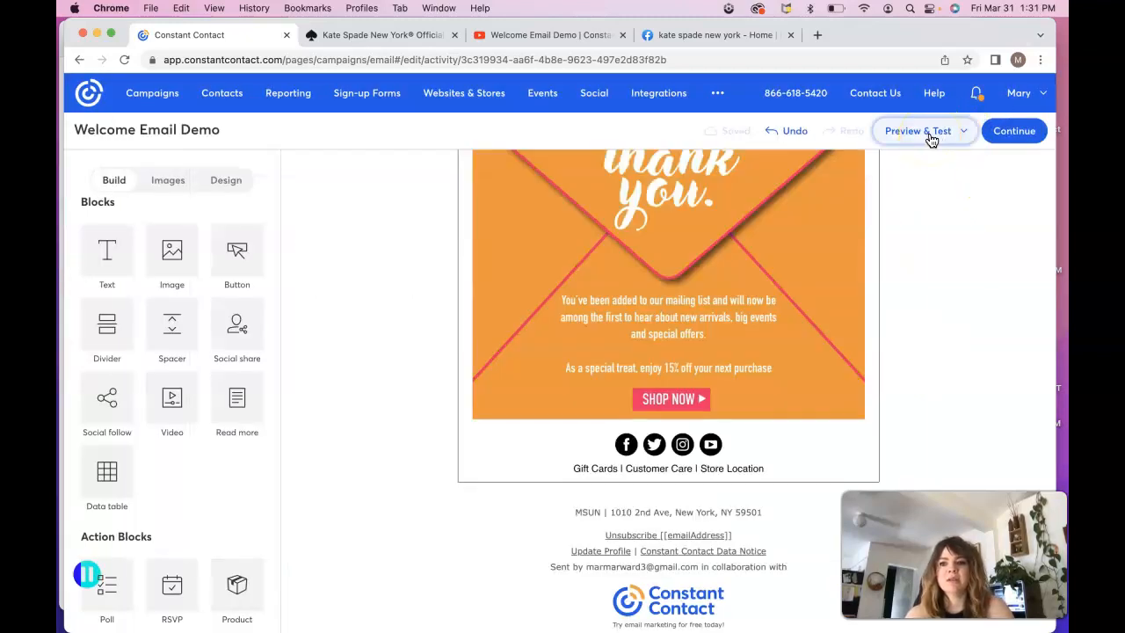
Open the Send Test view for the email and close it again.
click(931, 141)
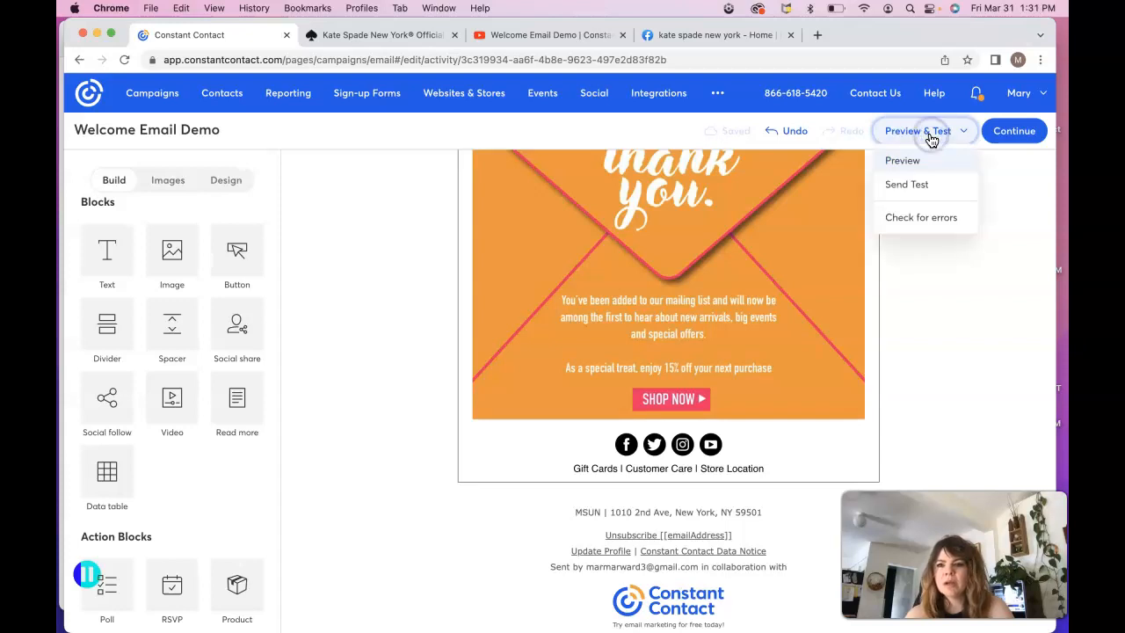
click(910, 192)
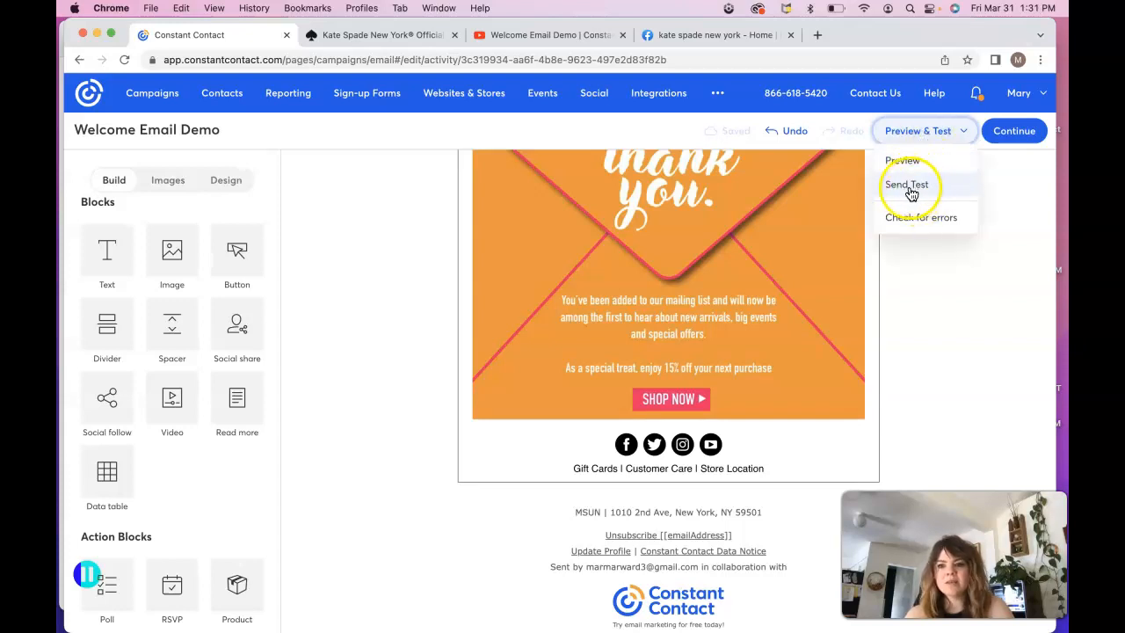
click(922, 191)
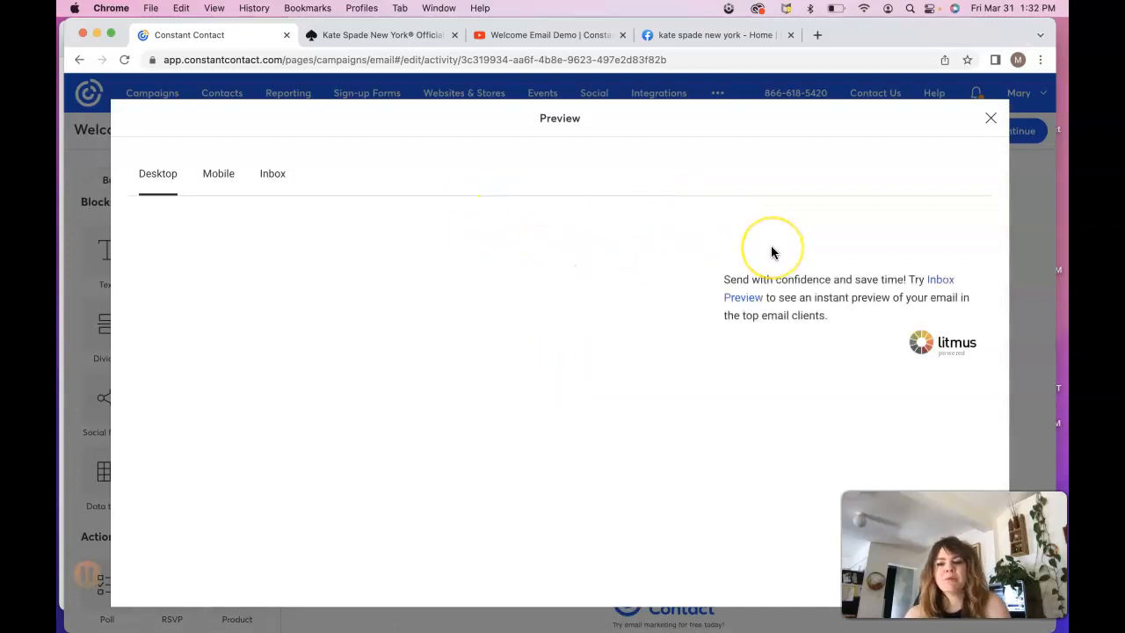
click(990, 118)
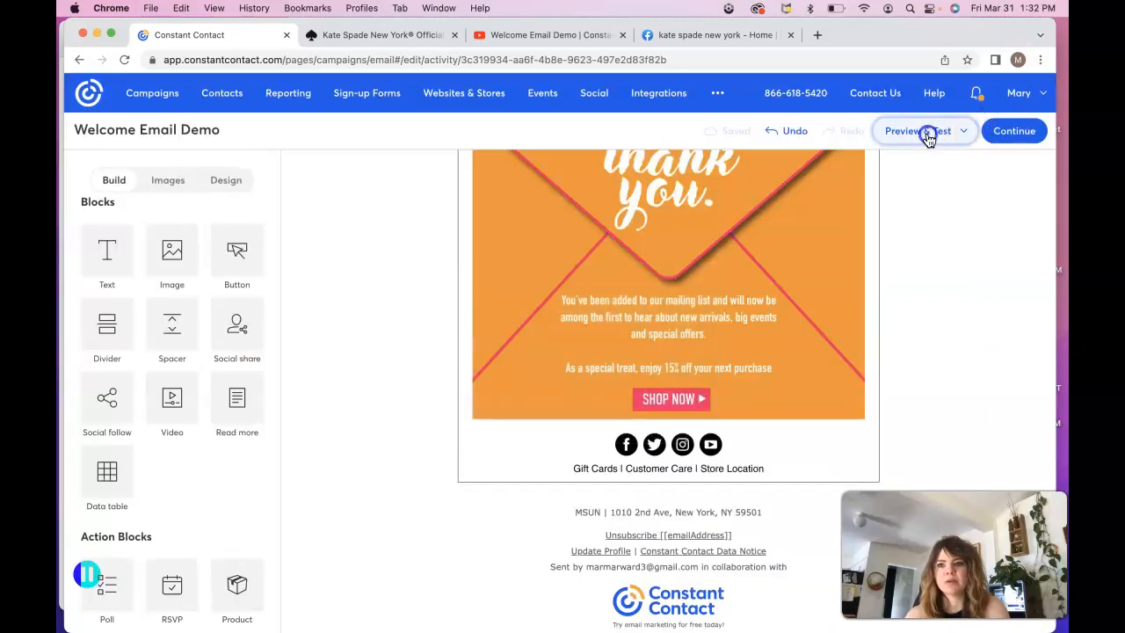
Reopen the Send Test view, go through its recipient addresses, personal note and sending options, and close it without sending.
click(925, 132)
click(906, 189)
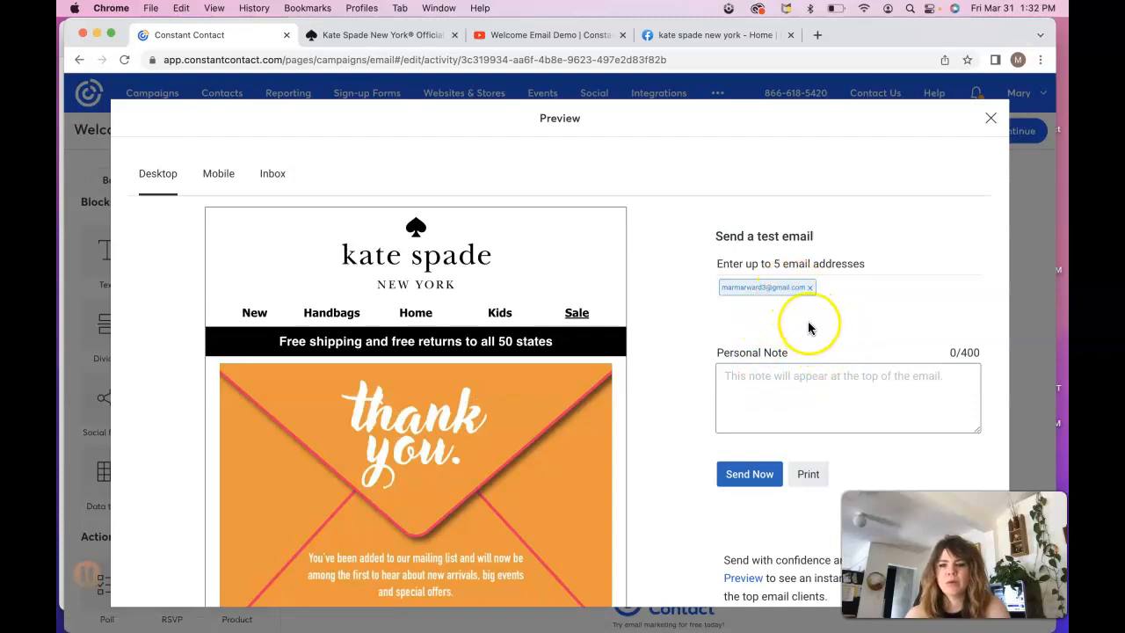
scroll(795, 356, down, 1)
scroll(795, 356, down, 1)
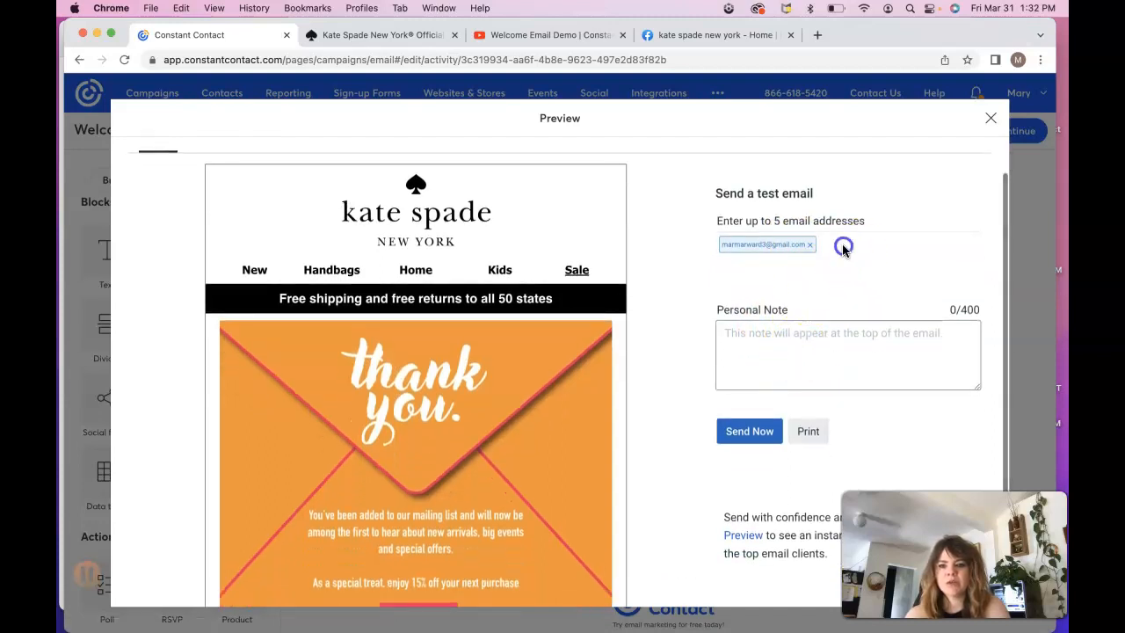
drag(863, 228, 706, 222)
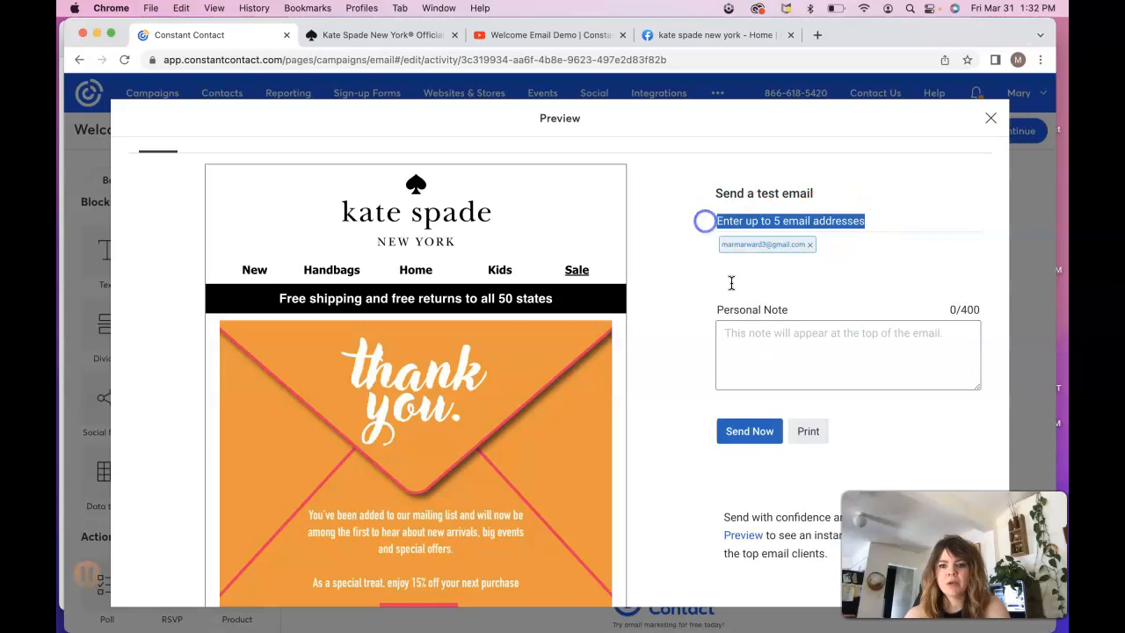
click(750, 369)
scroll(750, 374, down, 3)
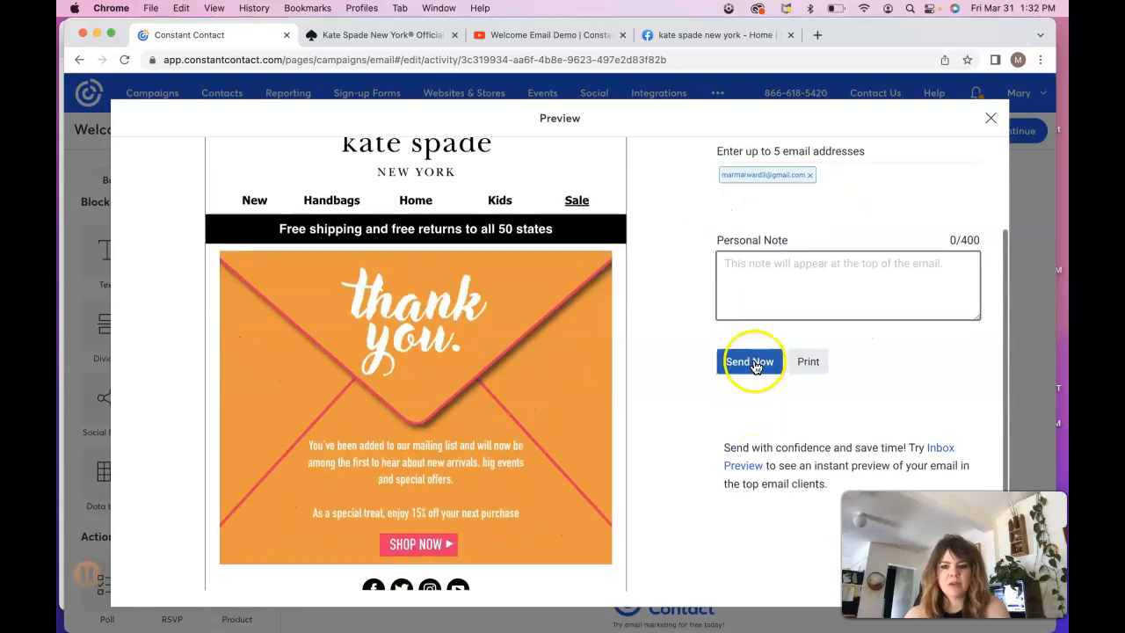
scroll(809, 201, up, 4)
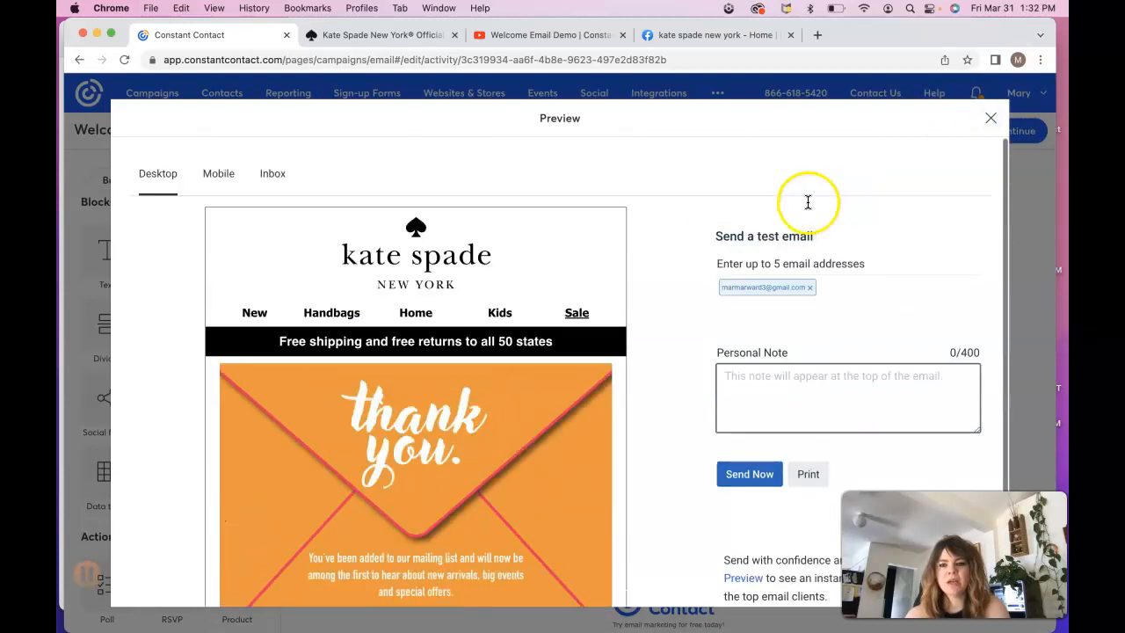
click(991, 123)
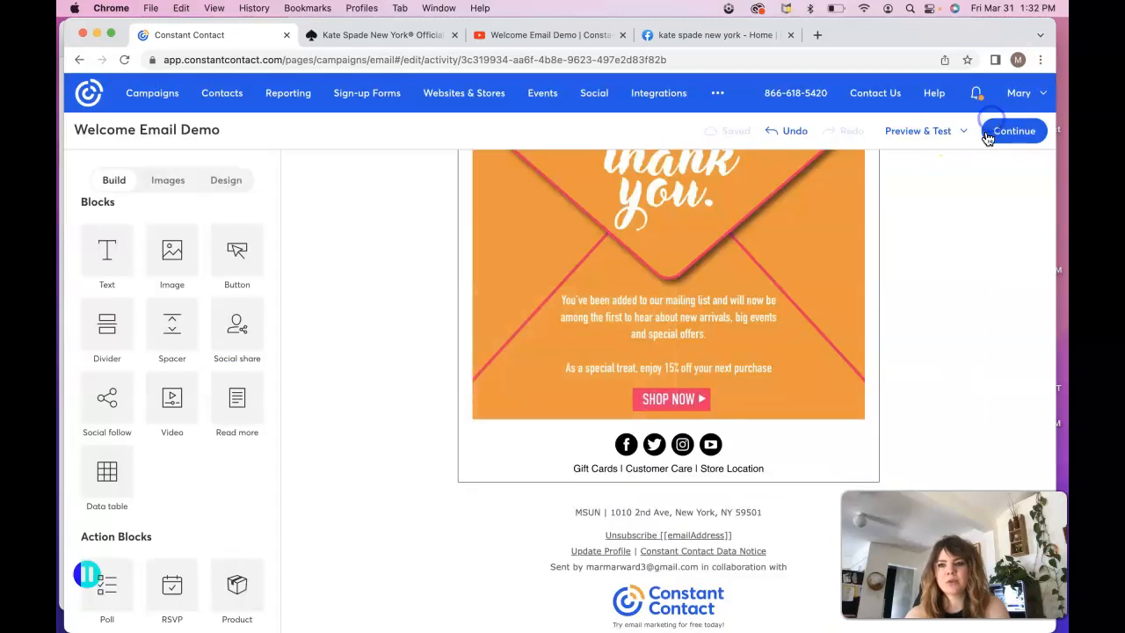
Open the email settings and examine the subject line, preheader and from name.
scroll(985, 284, up, 5)
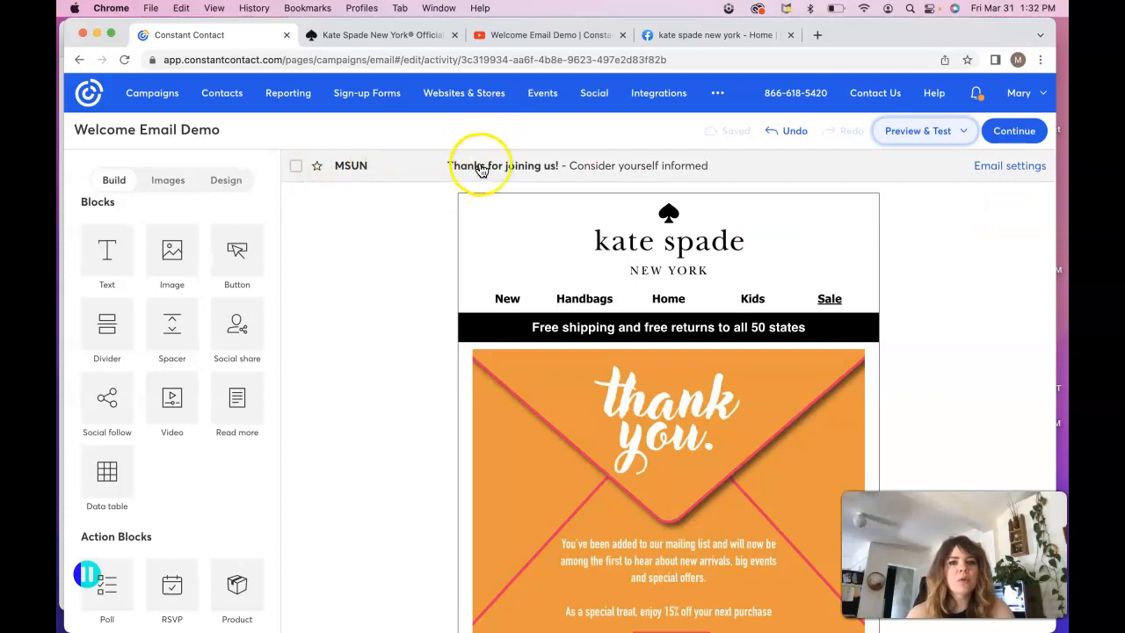
click(535, 168)
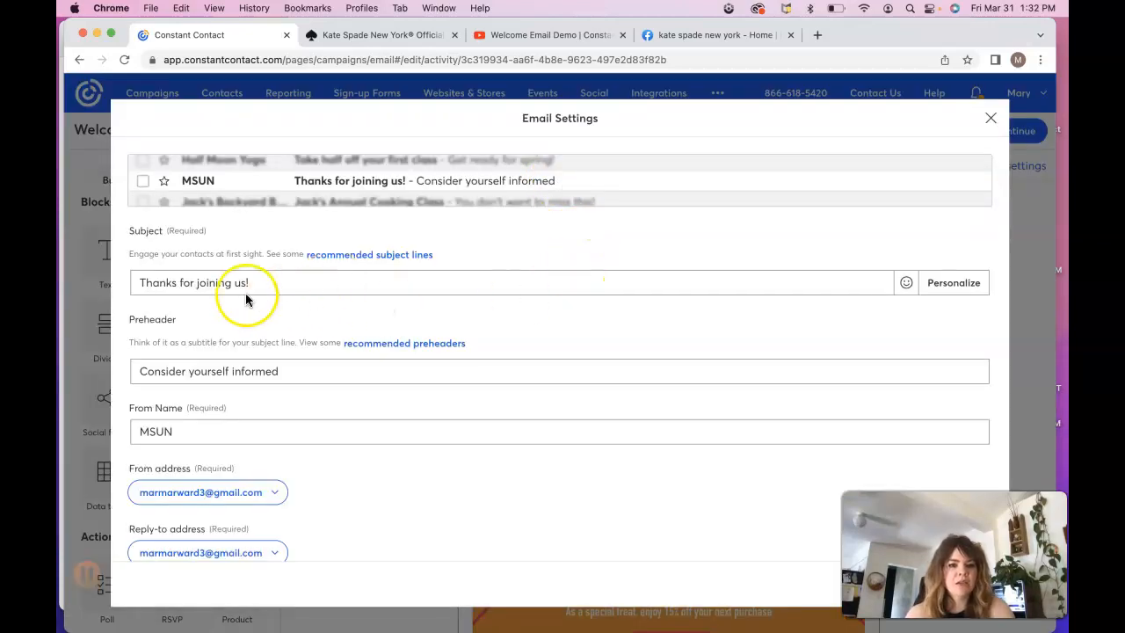
triple_click(259, 282)
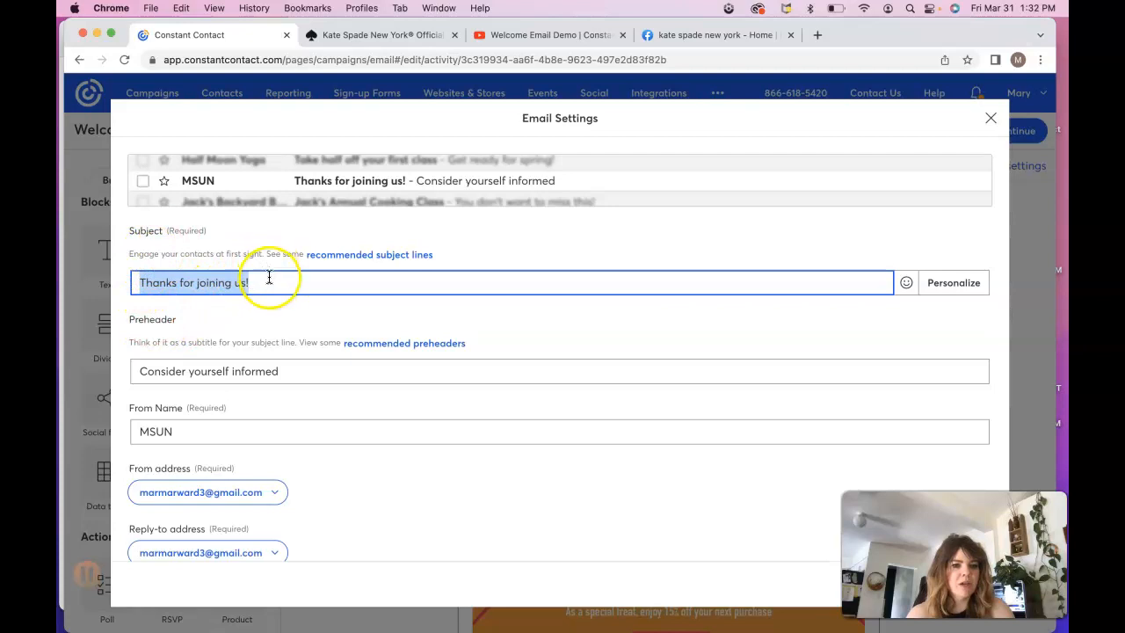
click(294, 375)
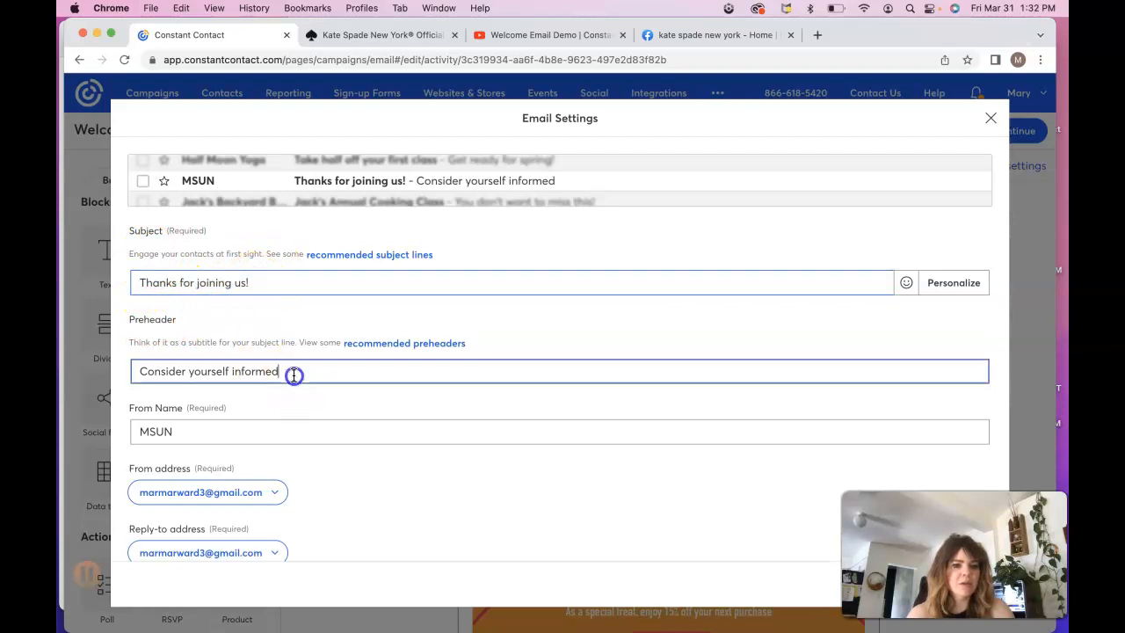
triple_click(293, 374)
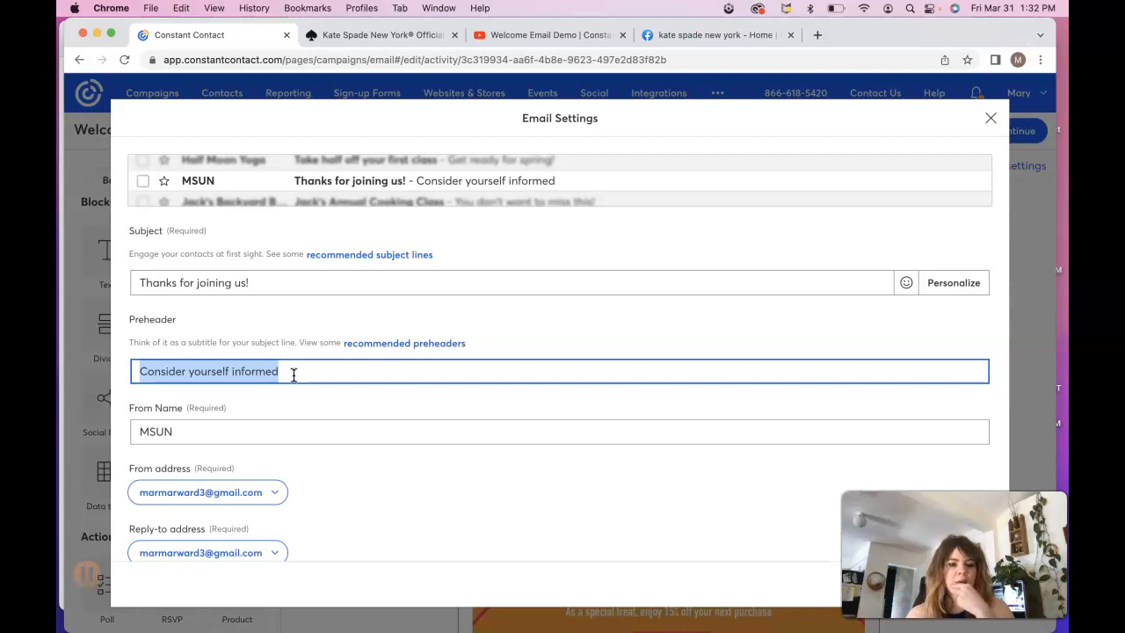
click(193, 430)
double_click(193, 431)
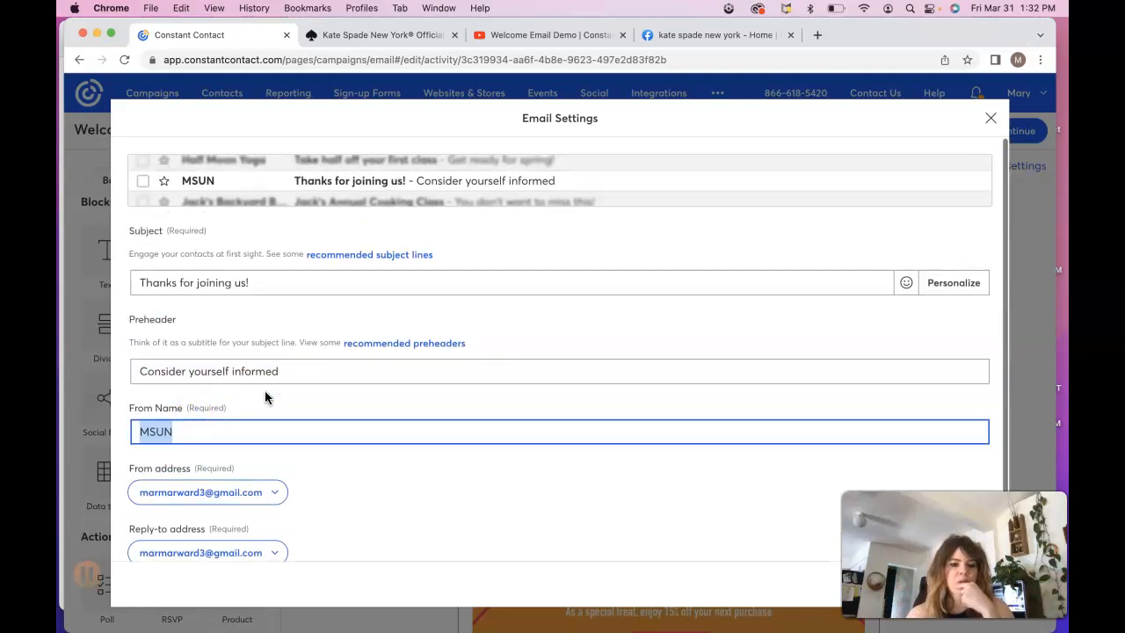
click(254, 283)
triple_click(254, 283)
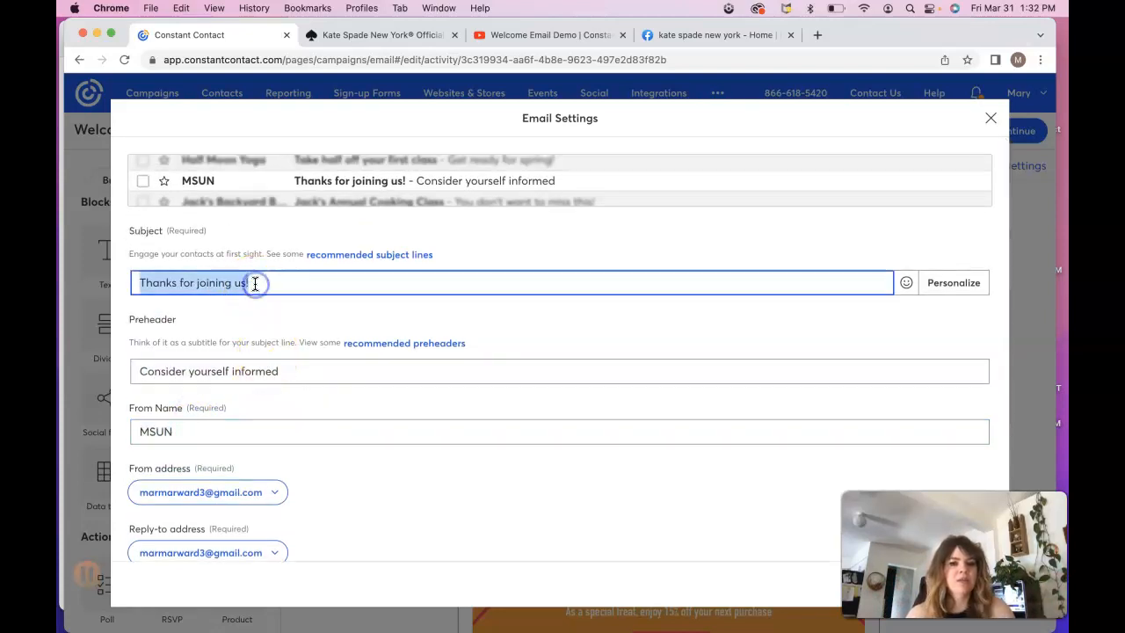
click(288, 376)
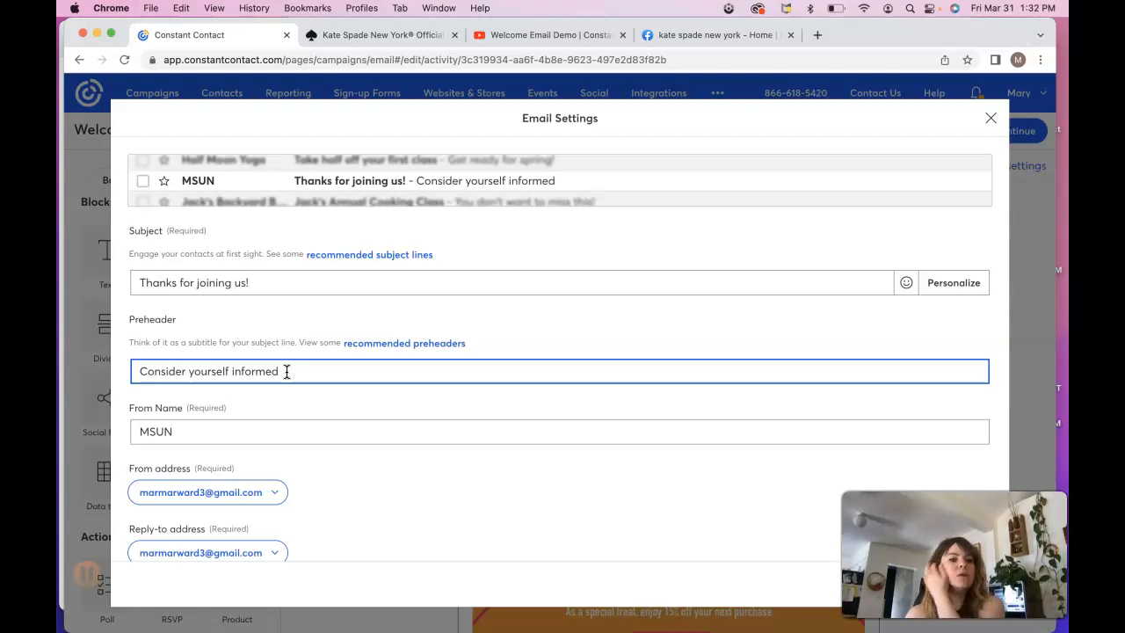
Add the recipient's first name before the exclamation mark in the subject line and highlight it.
click(249, 279)
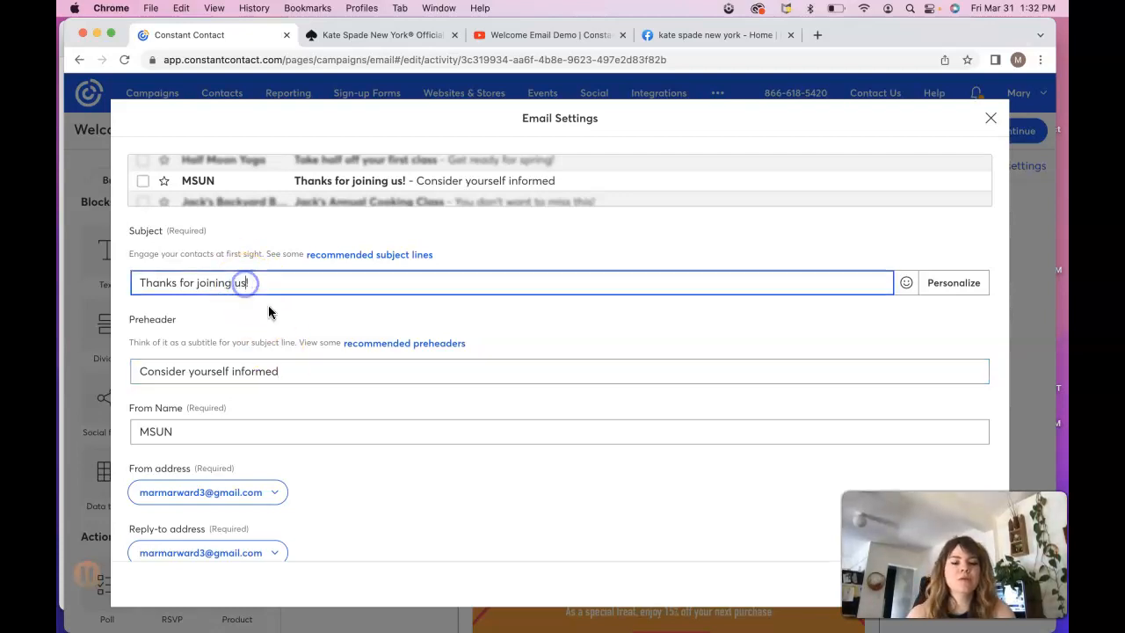
text(Mary)
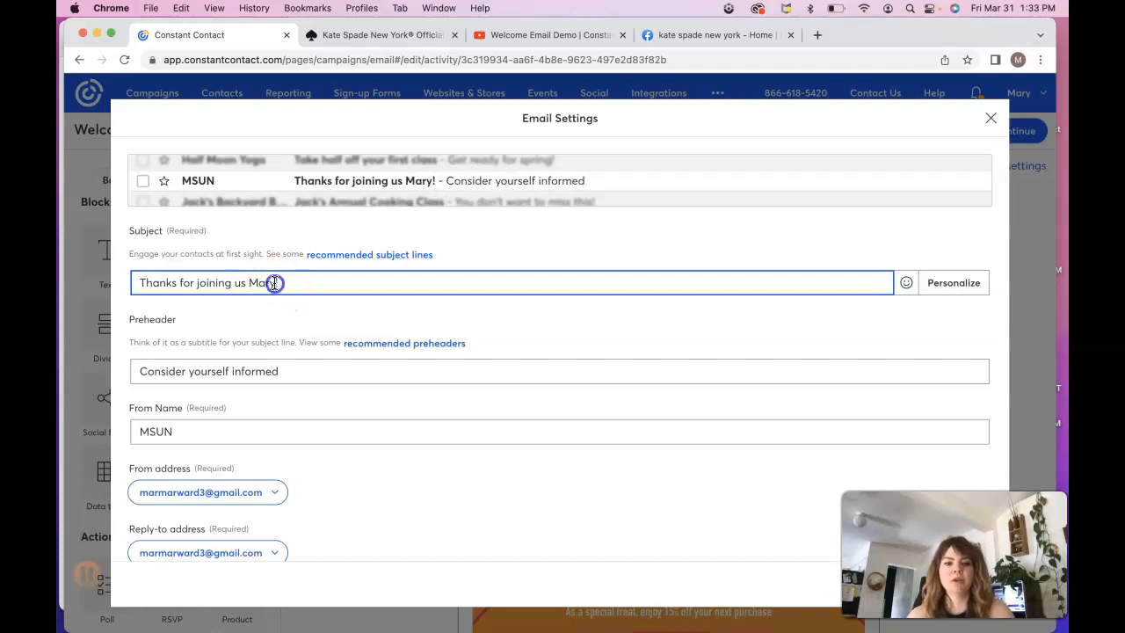
triple_click(275, 283)
click(270, 283)
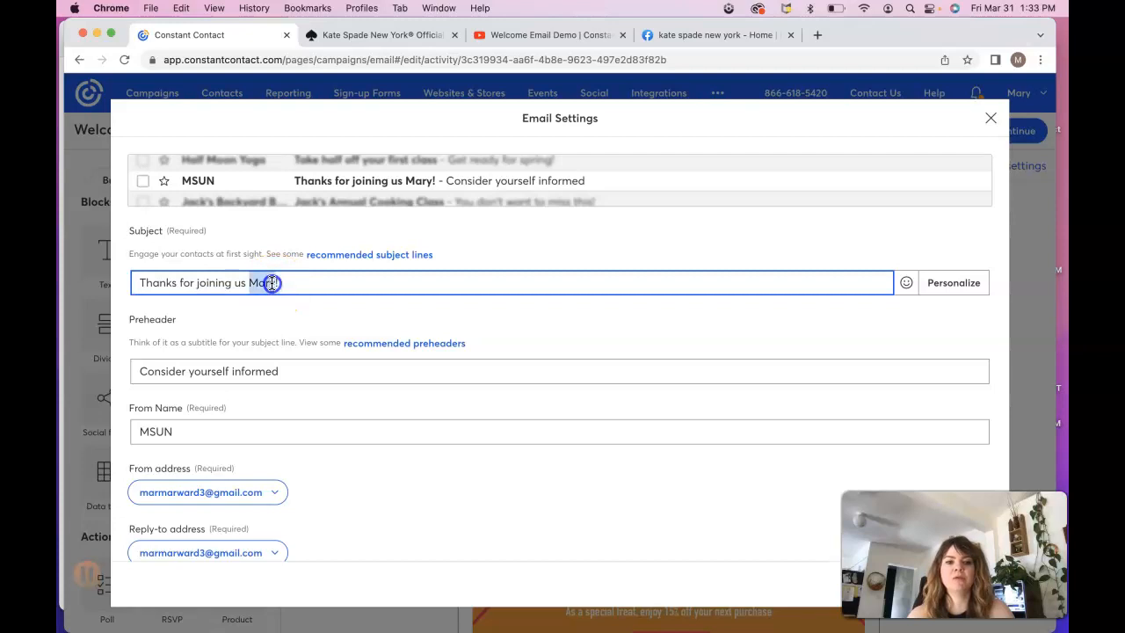
triple_click(273, 283)
click(275, 283)
triple_click(278, 283)
click(300, 287)
click(280, 283)
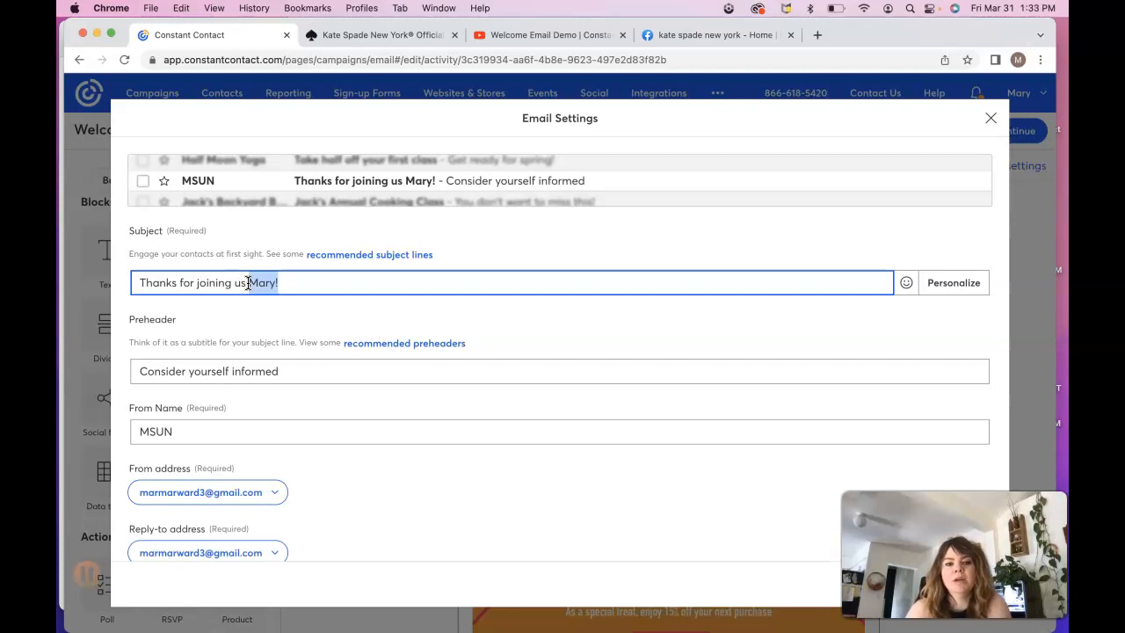
Clear the preheader and change the subject line to "Welcome to the family!".
drag(286, 372, 138, 372)
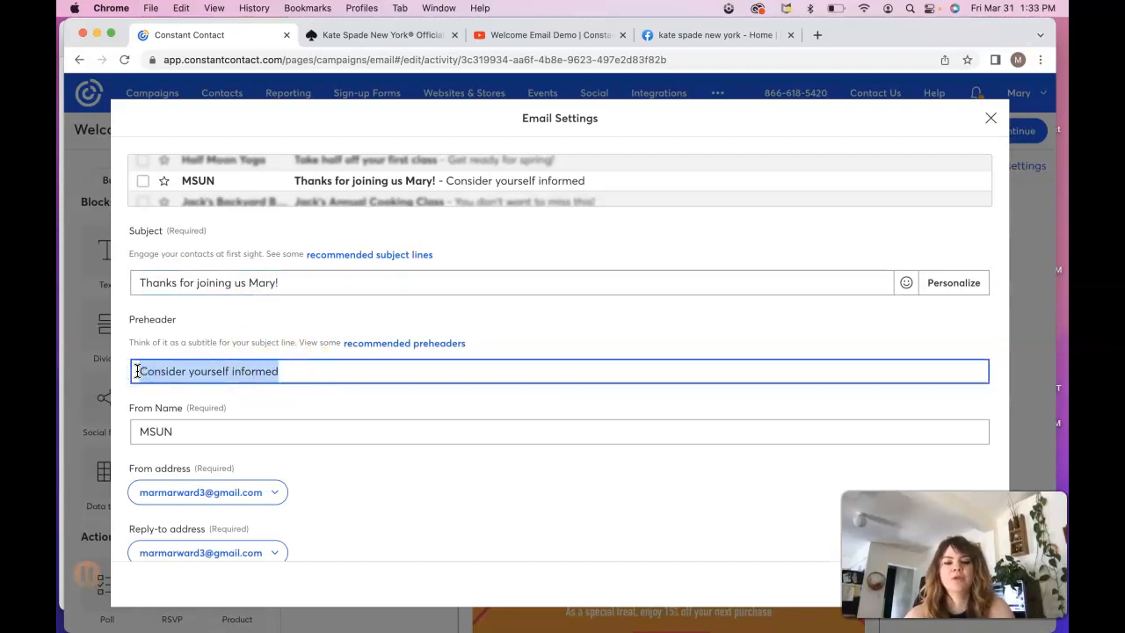
text(G)
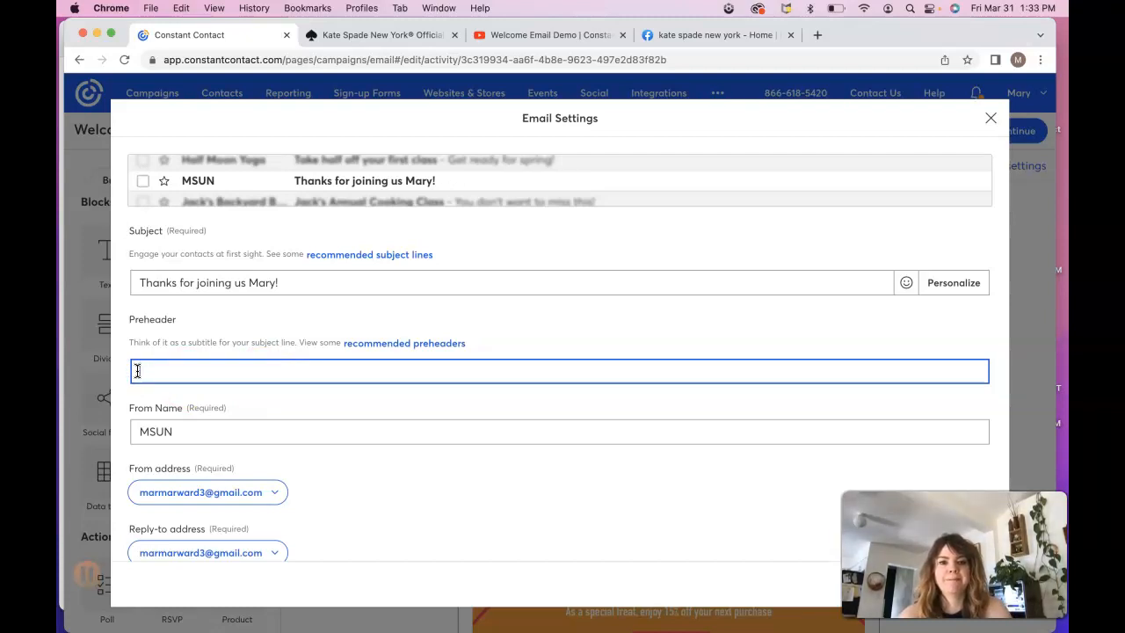
drag(243, 283, 133, 284)
text(Welcome to the family !)
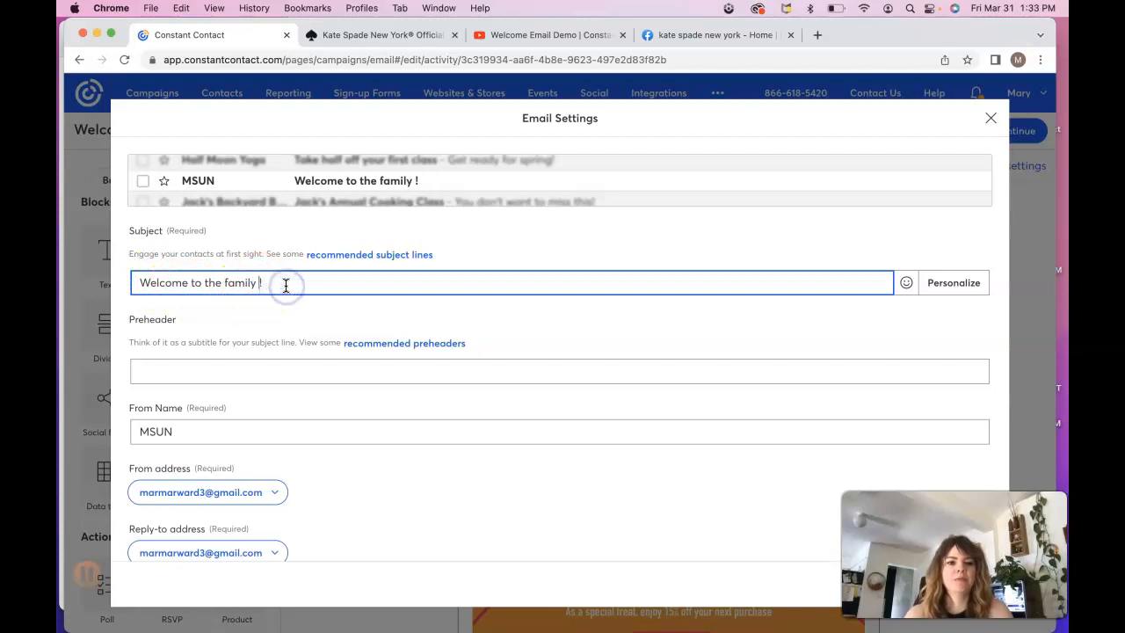
key(BackSpace)
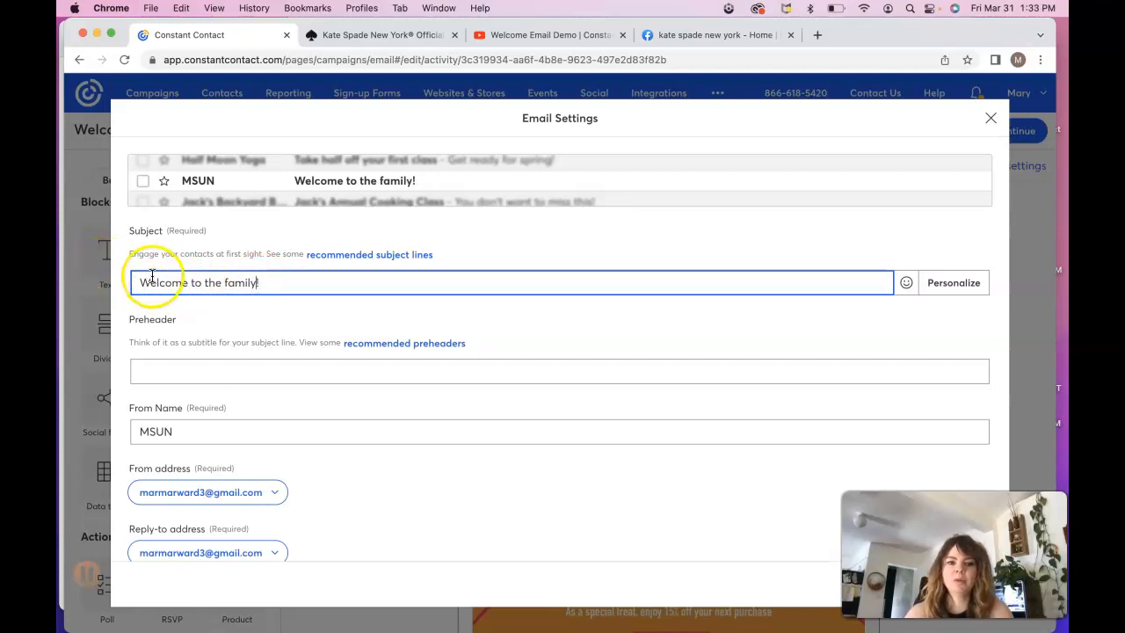
Start the subject line with the recipient's first name and a dash, followed by "welcome to the family!" in lowercase.
click(149, 278)
key(BackSpace)
text(Mary)
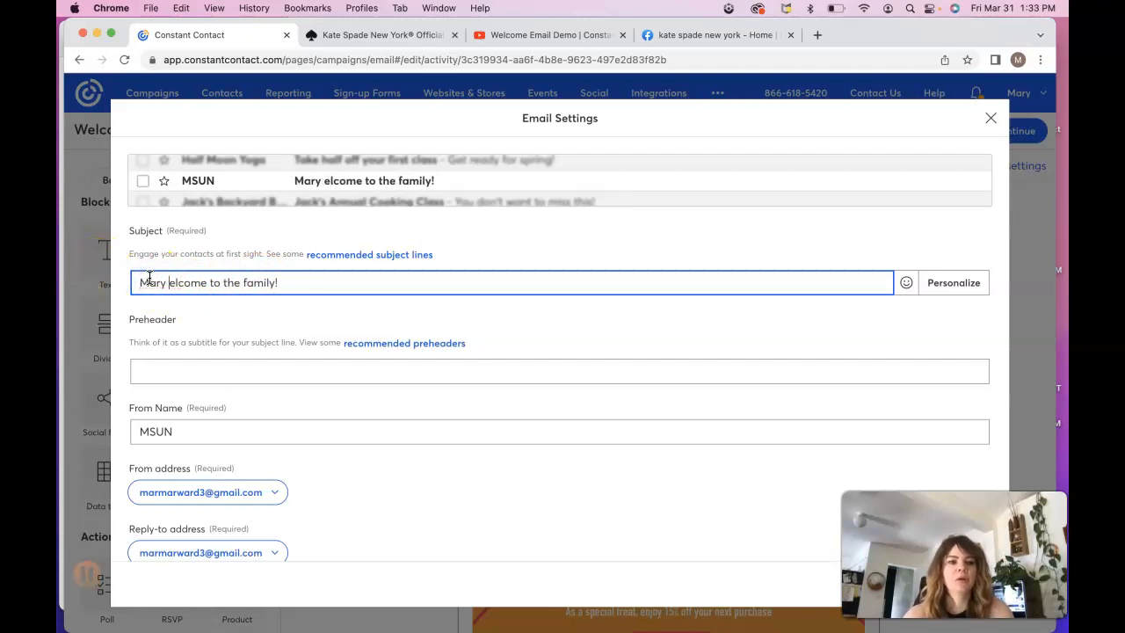
key(BackSpace)
text(, W)
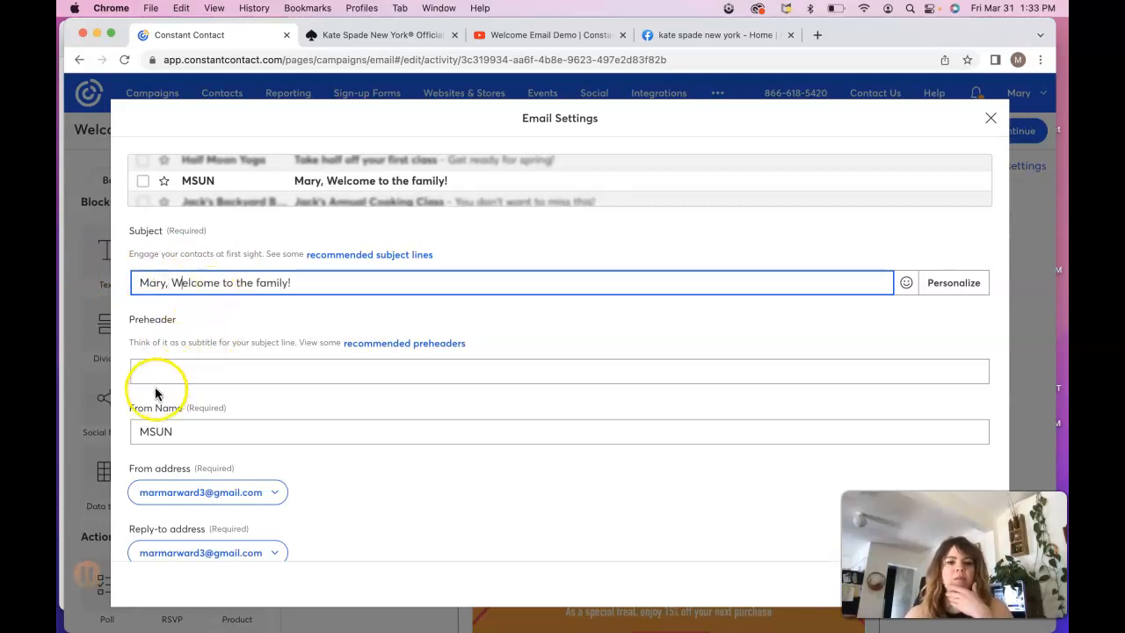
click(169, 282)
key(BackSpace)
click(173, 281)
key(BackSpace)
text(- w)
Set the preheader to "So glad to have you" and add a smiley emoji at the end of the subject line.
click(175, 372)
text(So glad to have you)
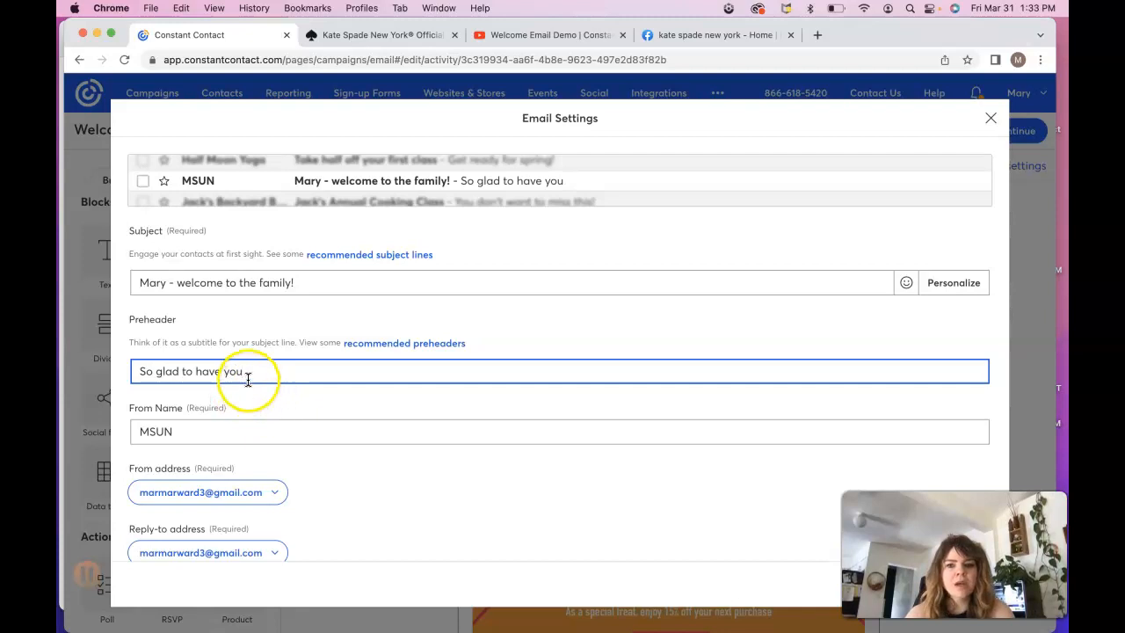
click(326, 281)
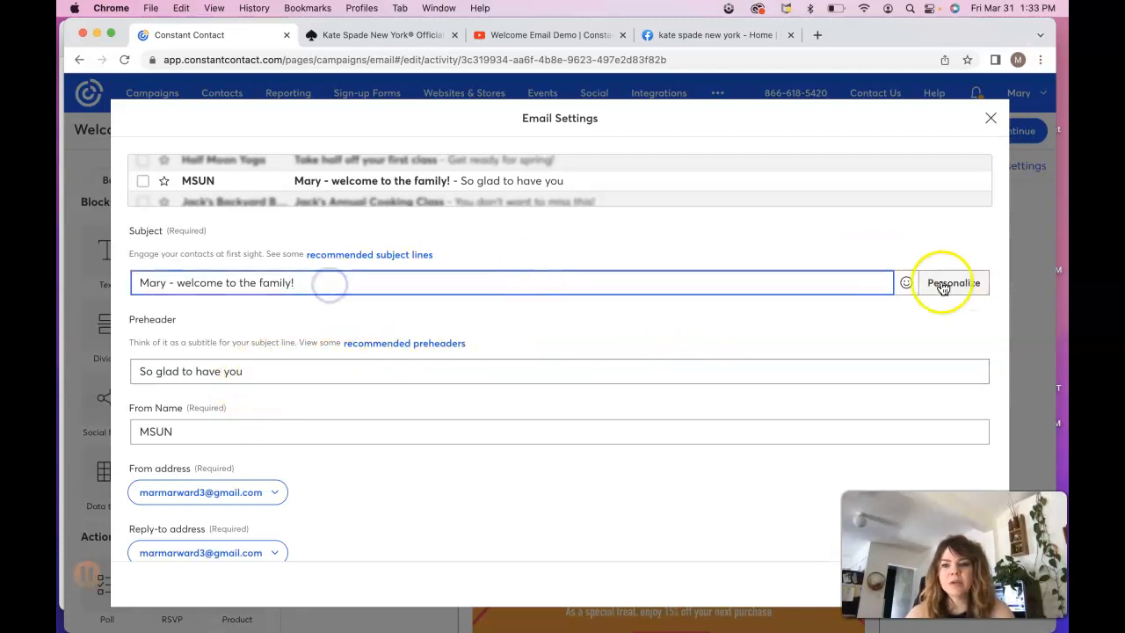
click(905, 282)
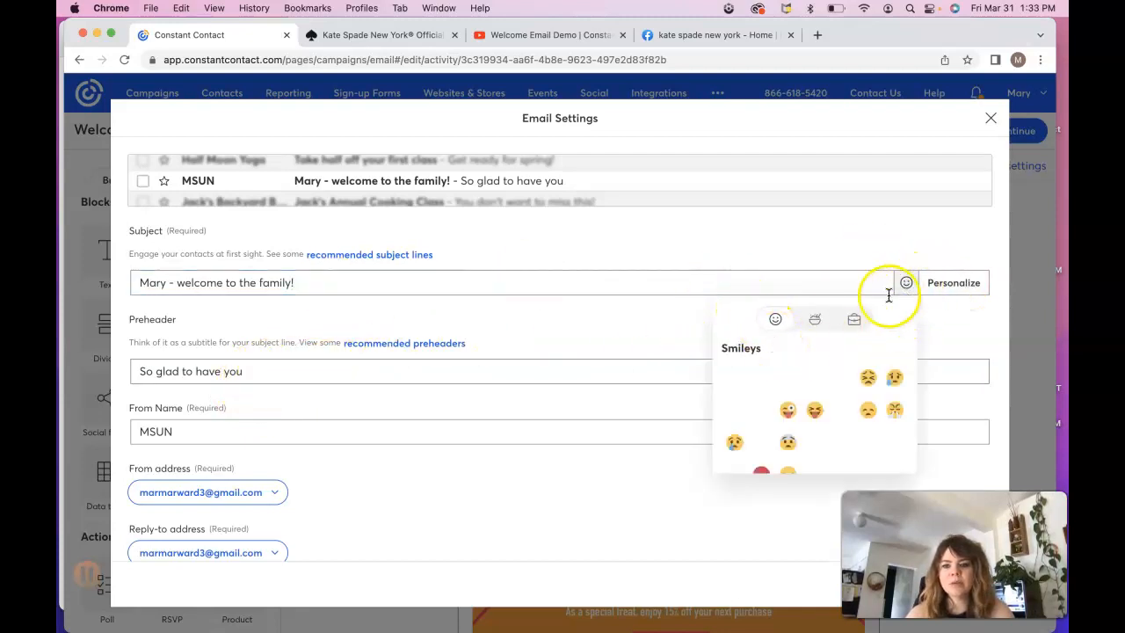
click(789, 412)
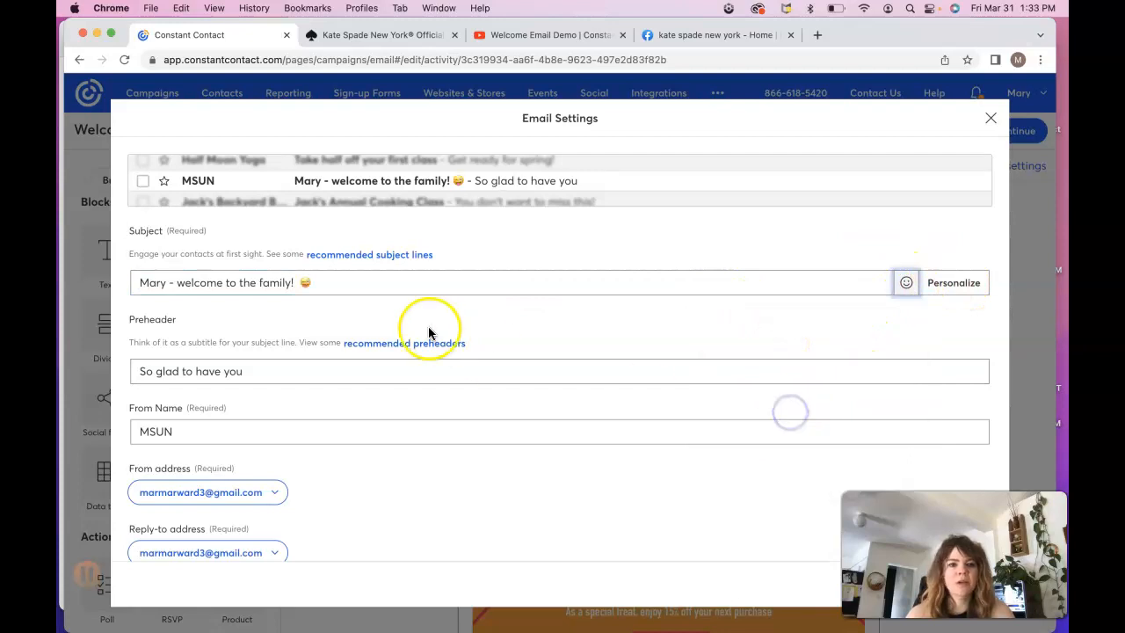
Review the from name, from address and reply-to address, and close the email settings without saving.
click(212, 429)
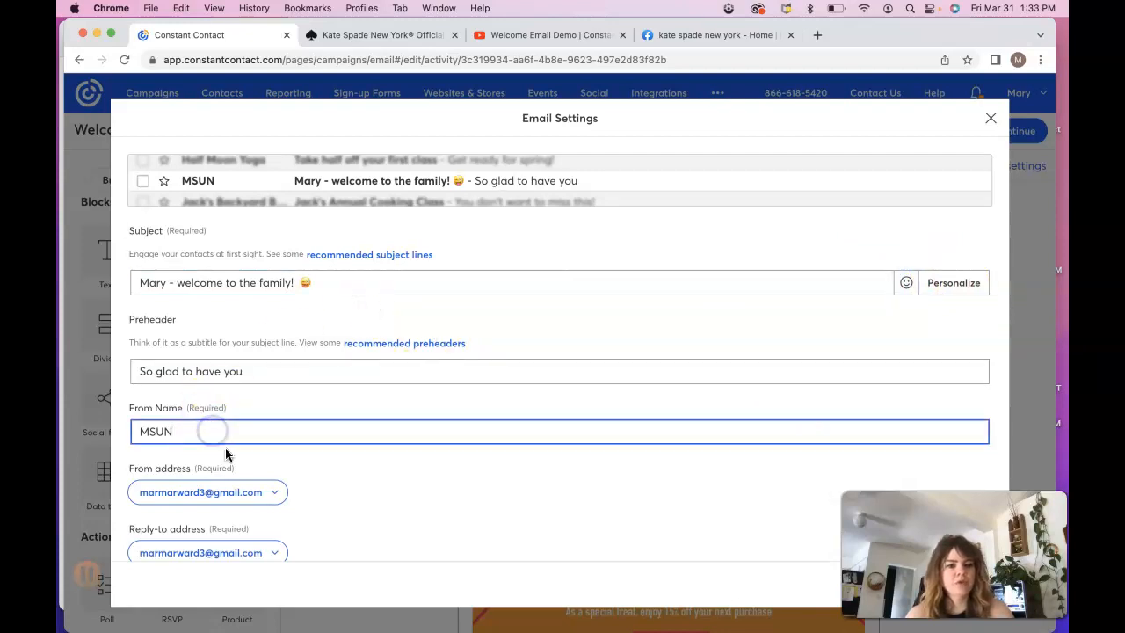
scroll(225, 447, down, 1)
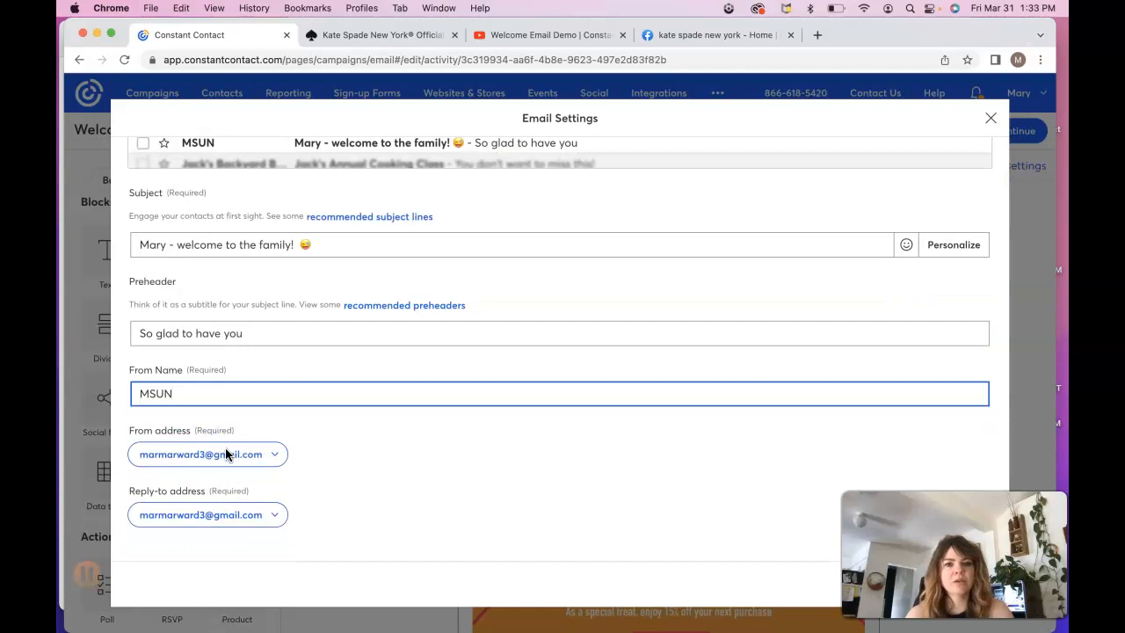
scroll(225, 447, up, 1)
click(292, 256)
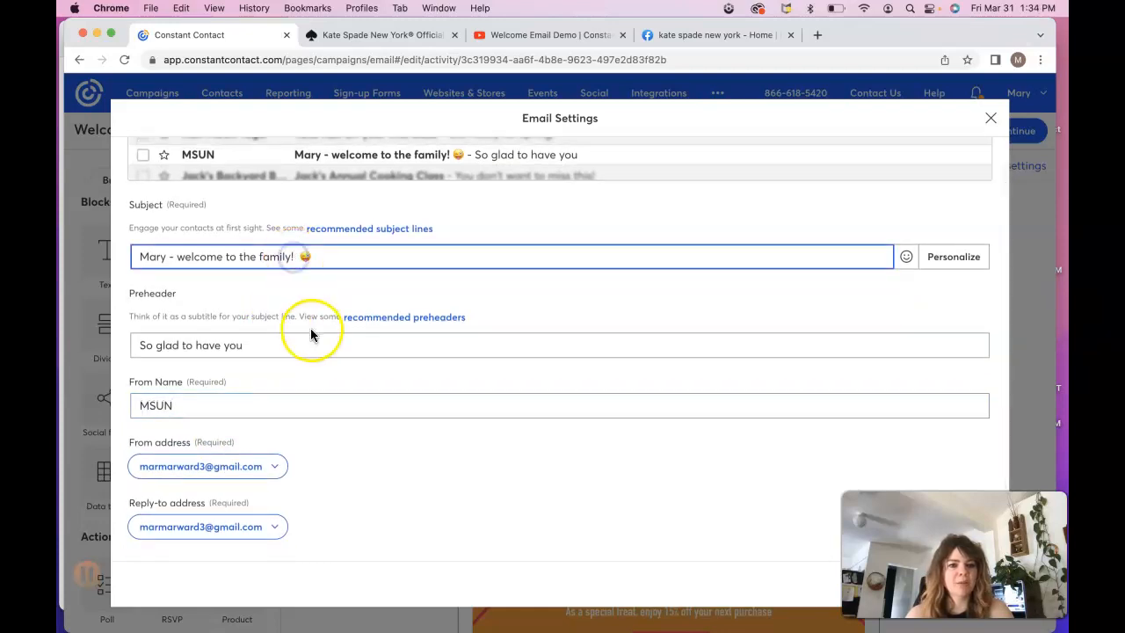
scroll(324, 475, down, 1)
scroll(324, 475, up, 2)
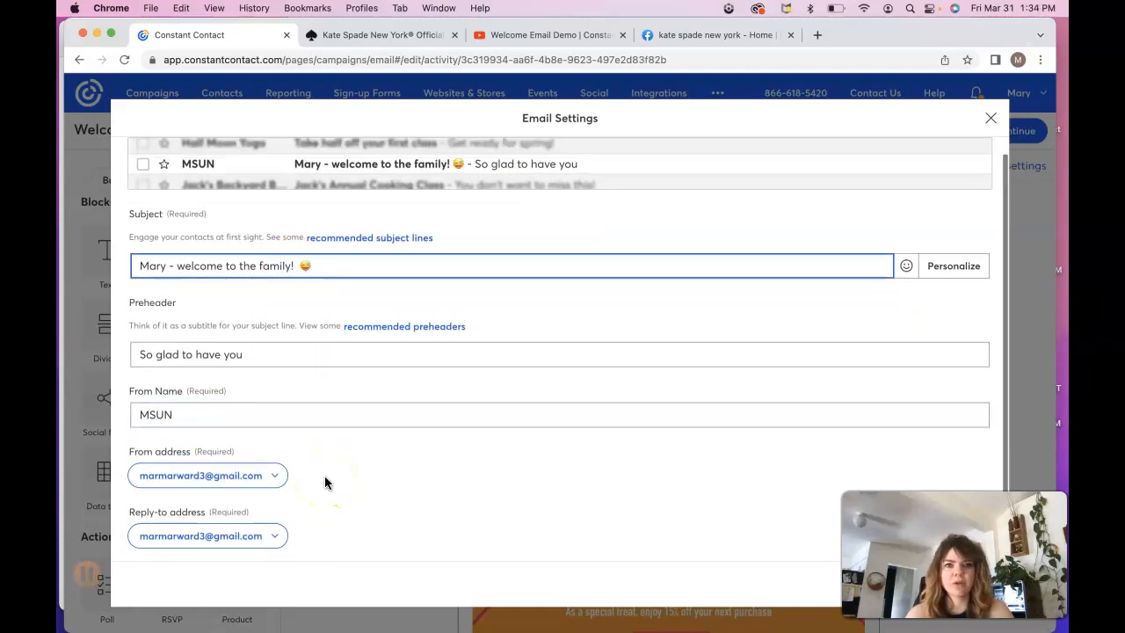
scroll(722, 343, down, 2)
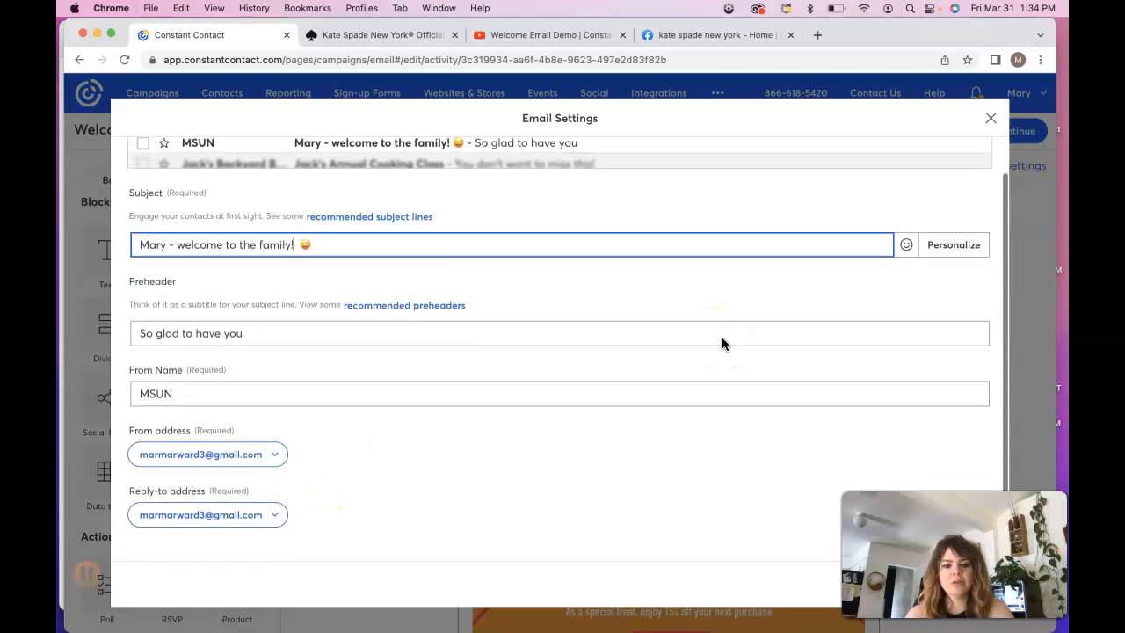
click(991, 117)
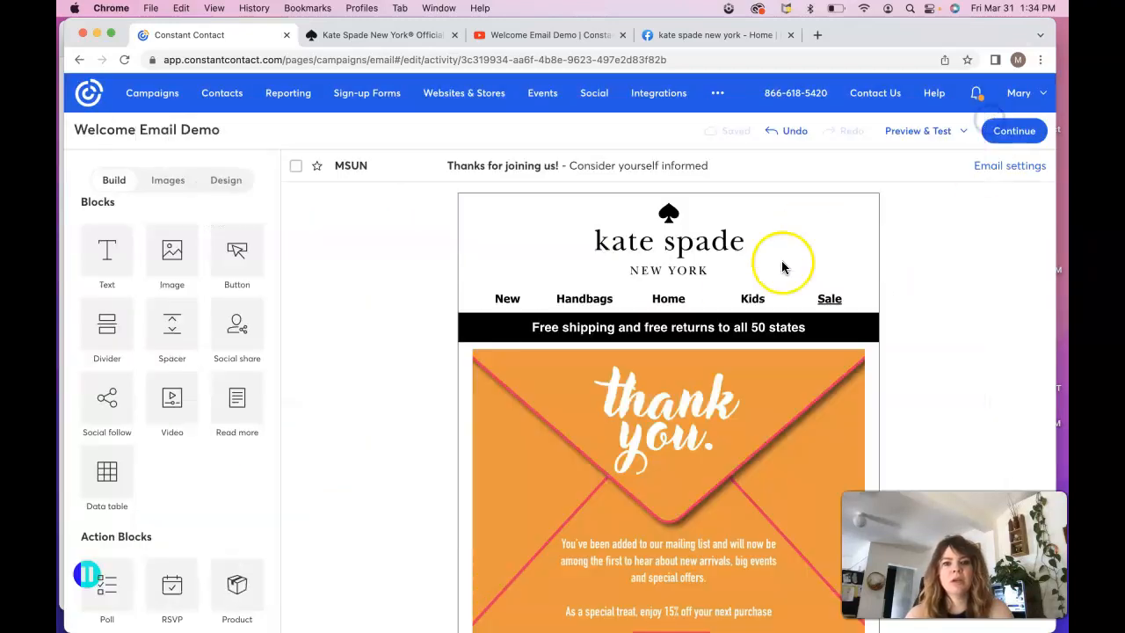
Reopen the email settings, save them with the original subject and preheader, and continue to the scheduling page.
click(600, 165)
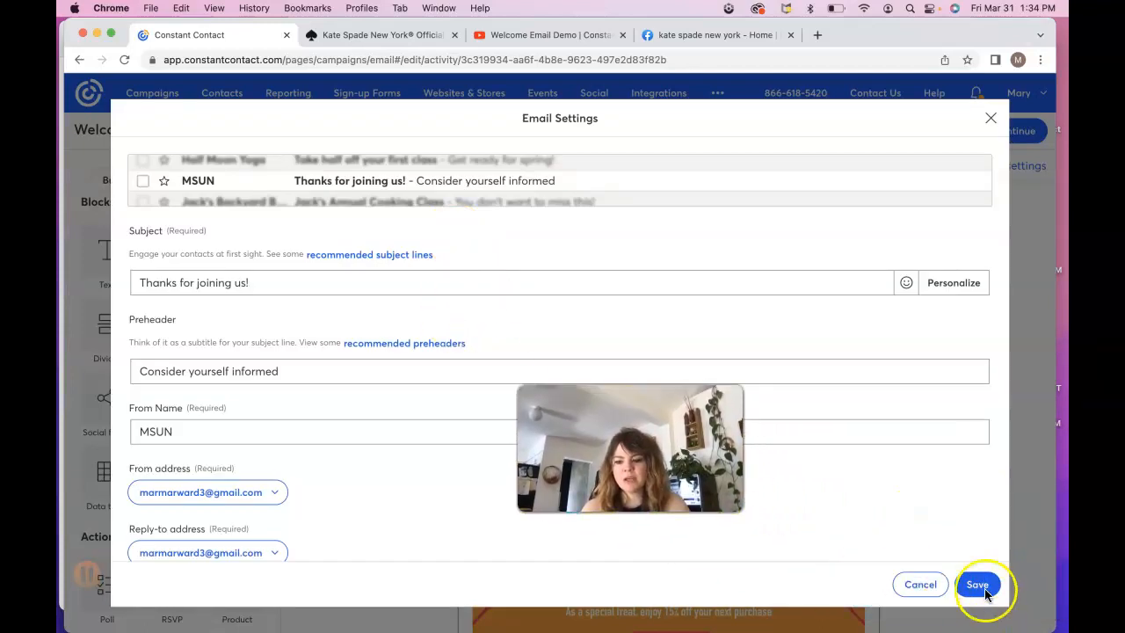
click(974, 583)
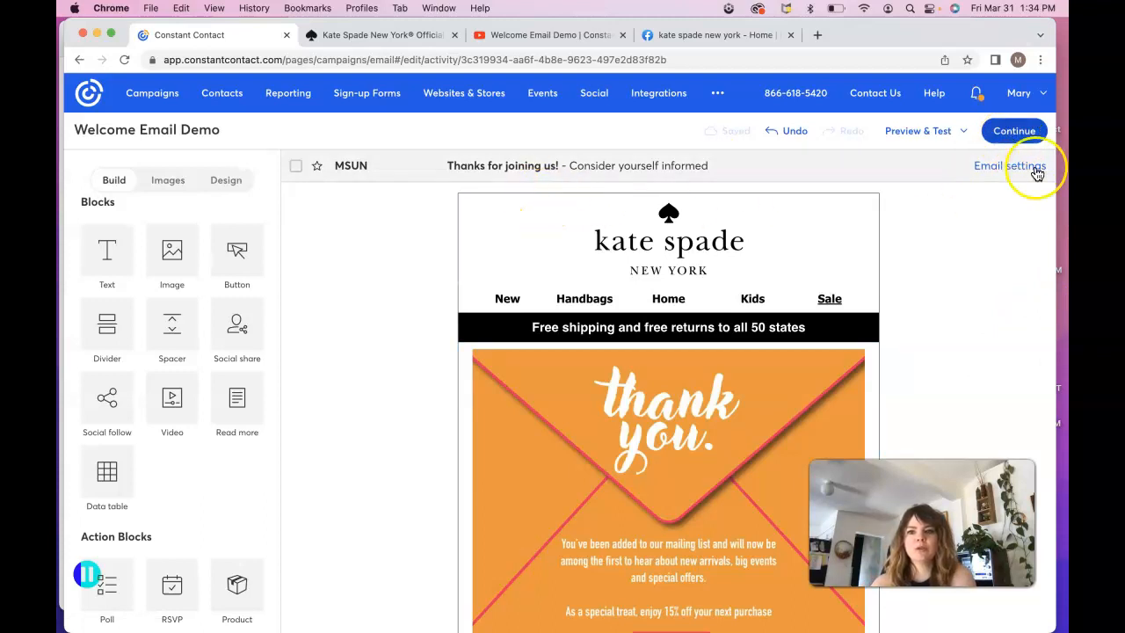
click(1012, 132)
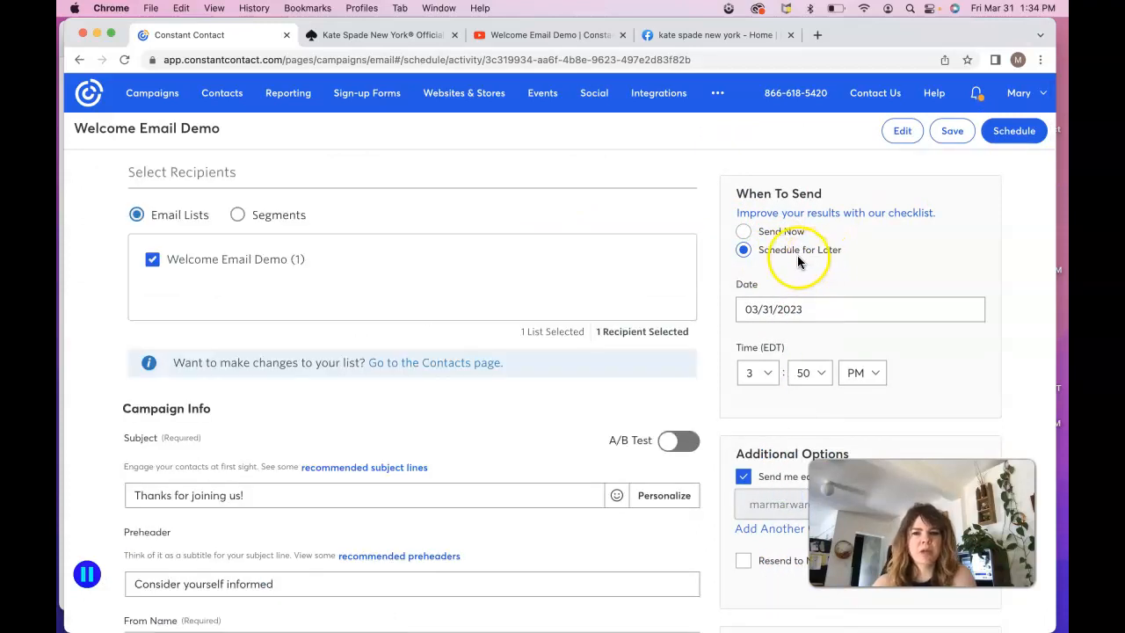
Go through the date, time and additional sending options, and set the campaign to Send Now.
scroll(817, 288, down, 1)
scroll(817, 288, down, 3)
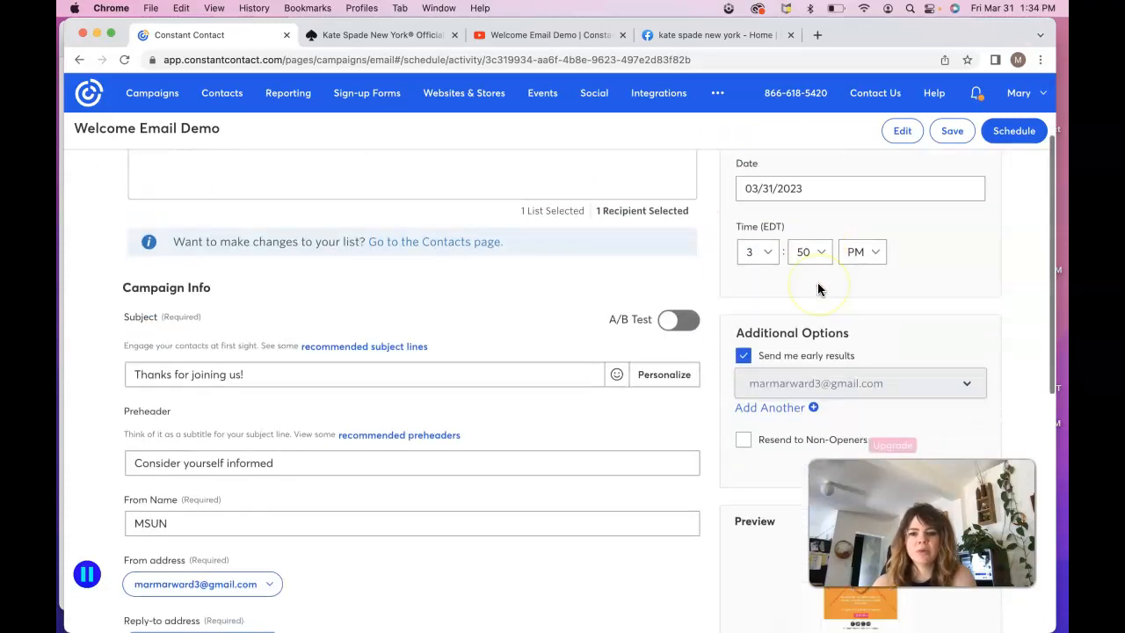
scroll(791, 263, up, 1)
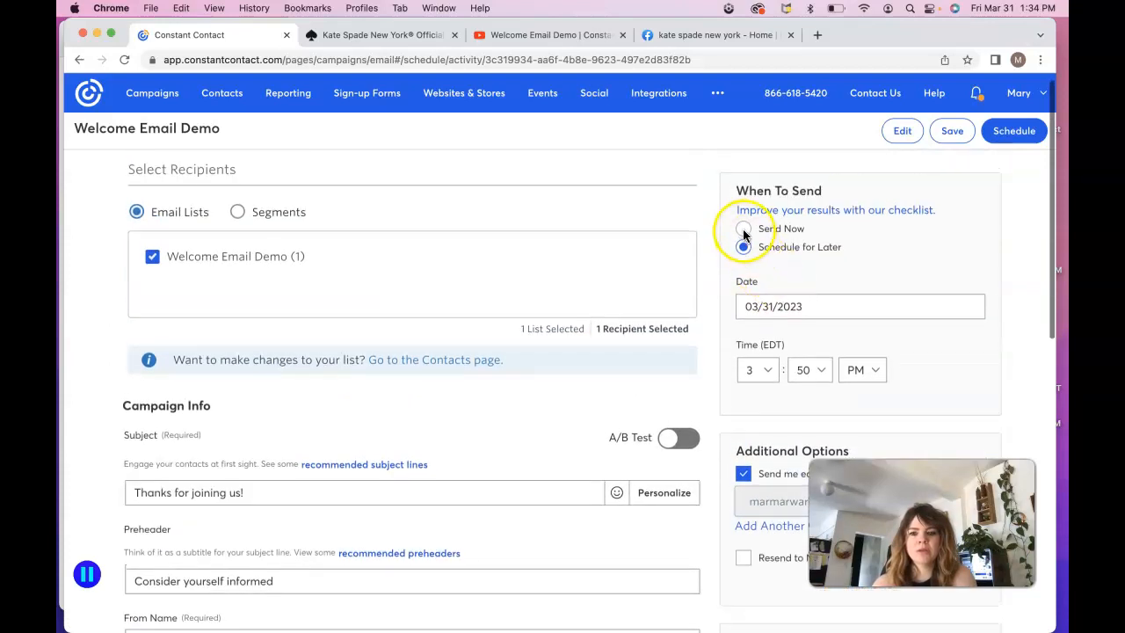
click(743, 228)
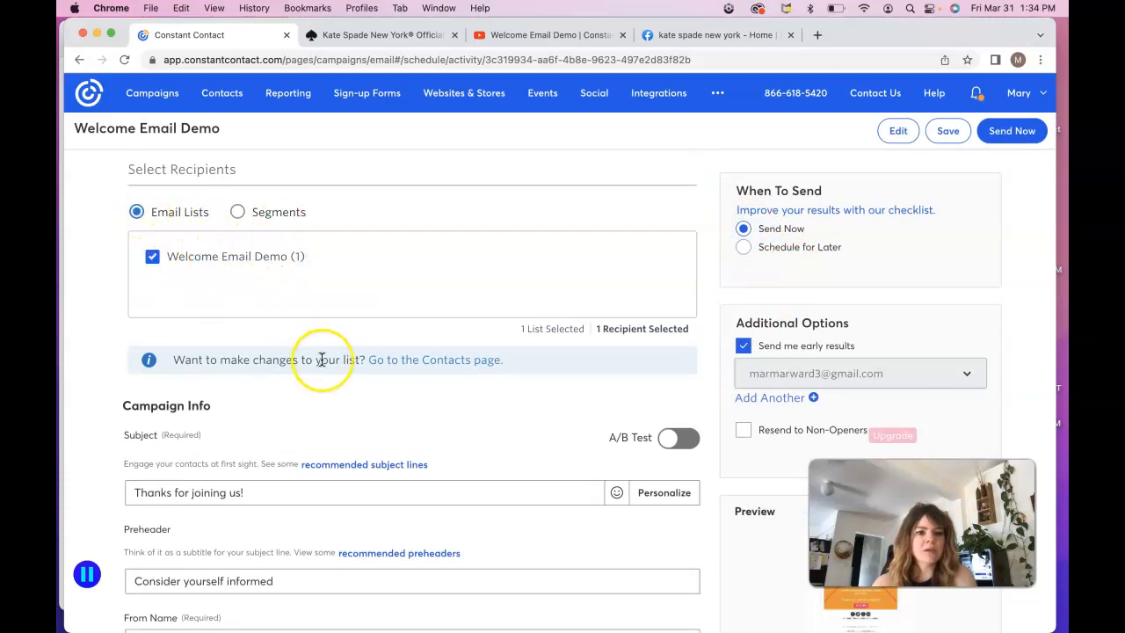
Review the subject, preheader, from name, sender addresses and physical address on the scheduling page.
scroll(322, 360, down, 3)
scroll(322, 359, down, 1)
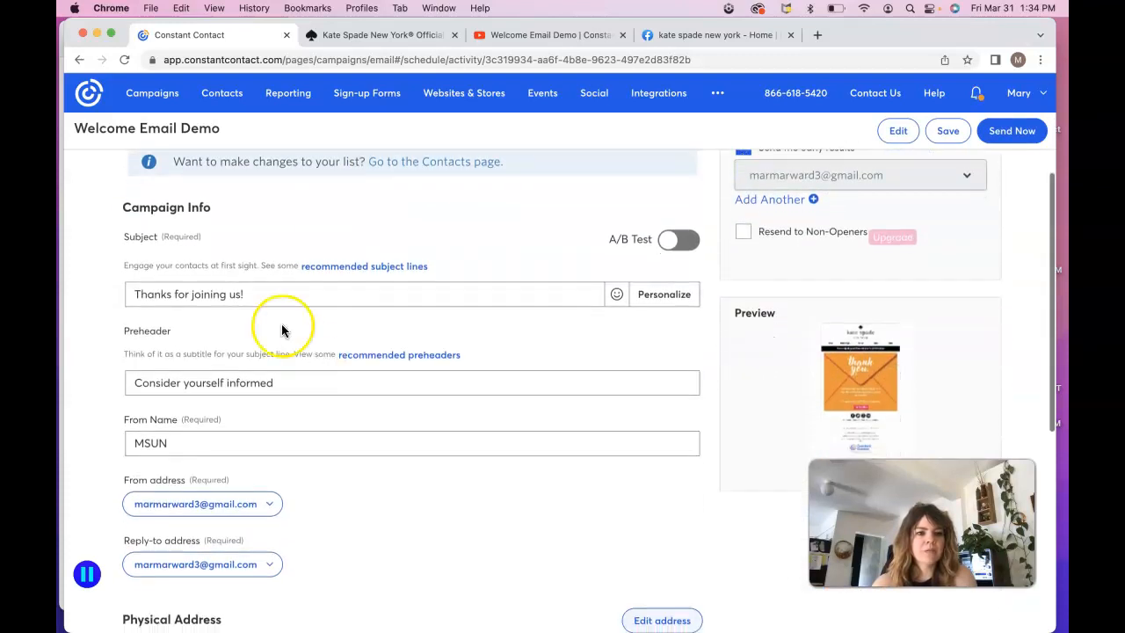
scroll(197, 428, down, 3)
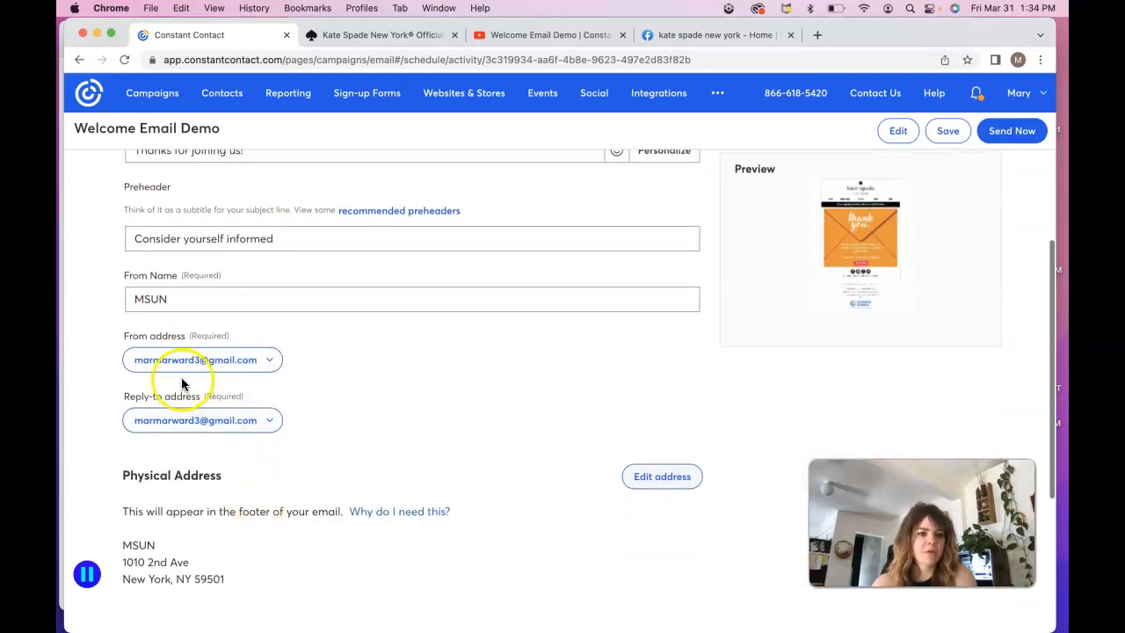
scroll(216, 470, down, 2)
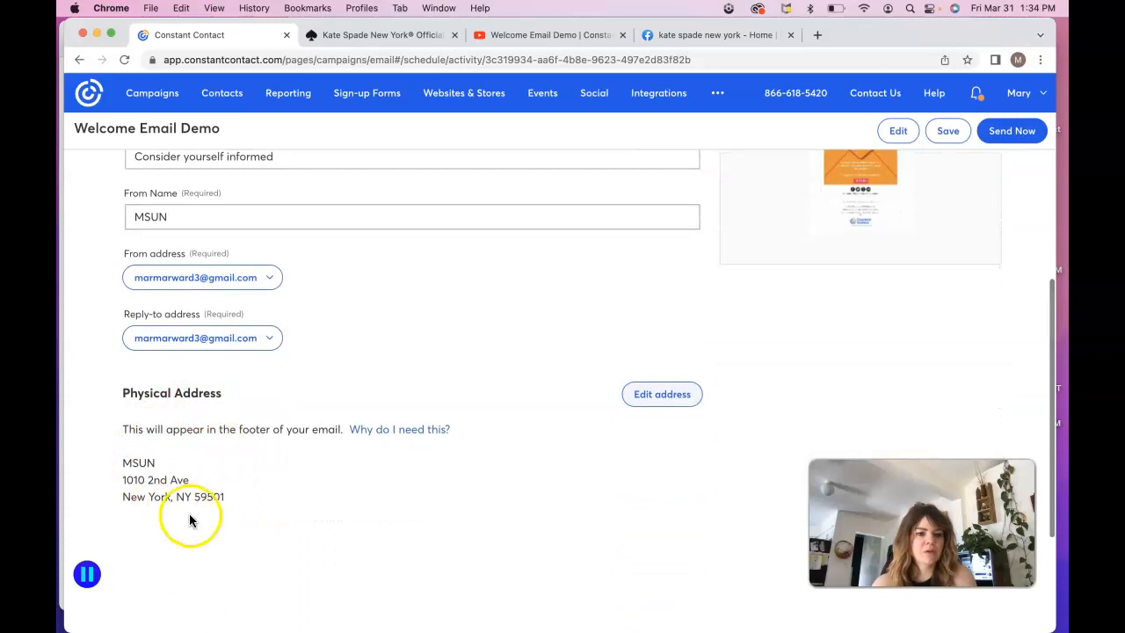
scroll(536, 297, up, 6)
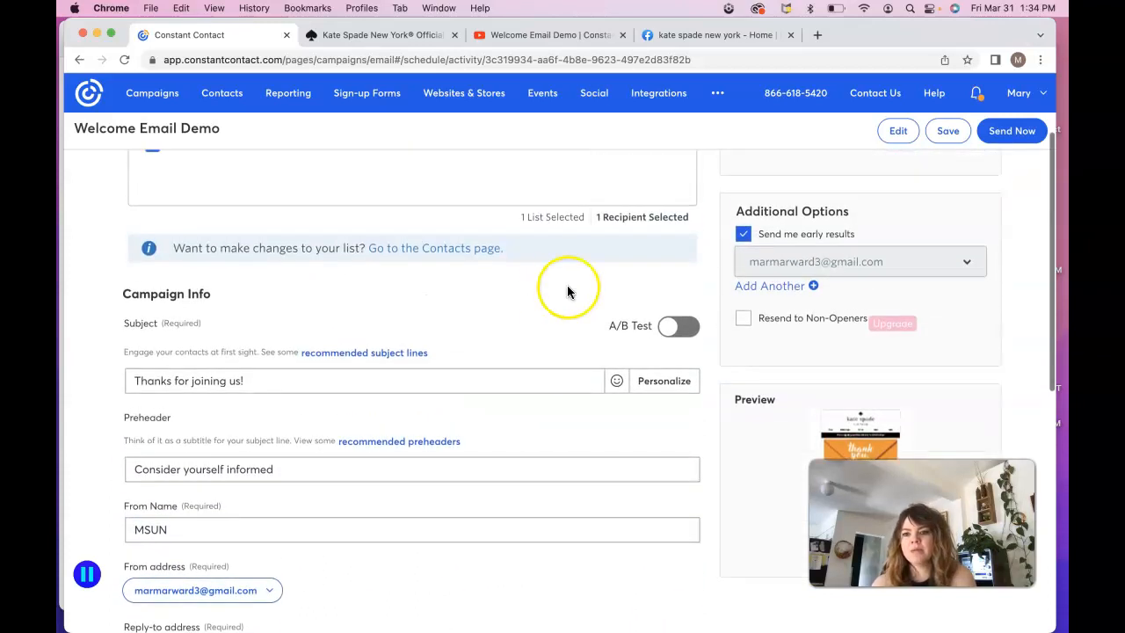
Look at the Resend to Non-Openers settings, close them without confirming, and check the early results option.
click(743, 318)
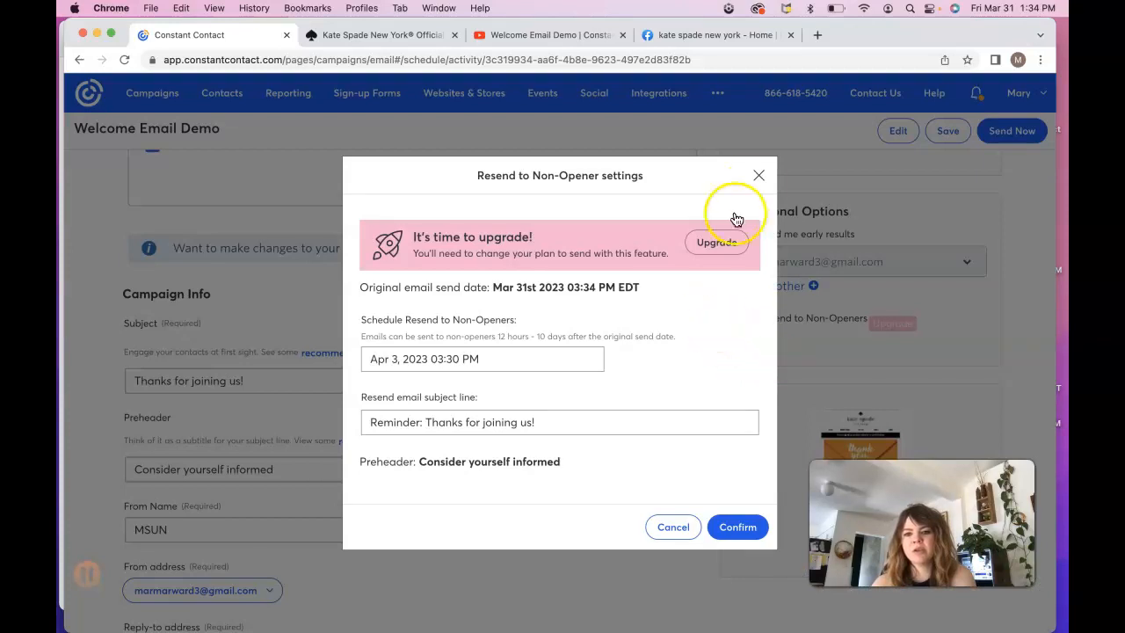
click(759, 174)
scroll(850, 334, up, 1)
scroll(850, 333, up, 1)
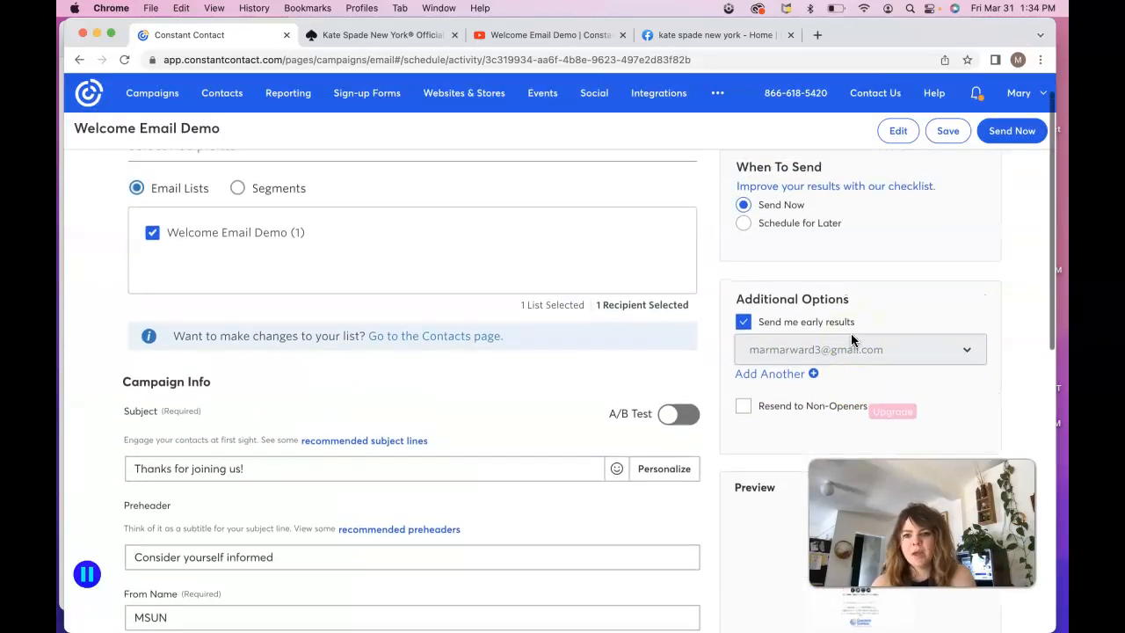
click(745, 359)
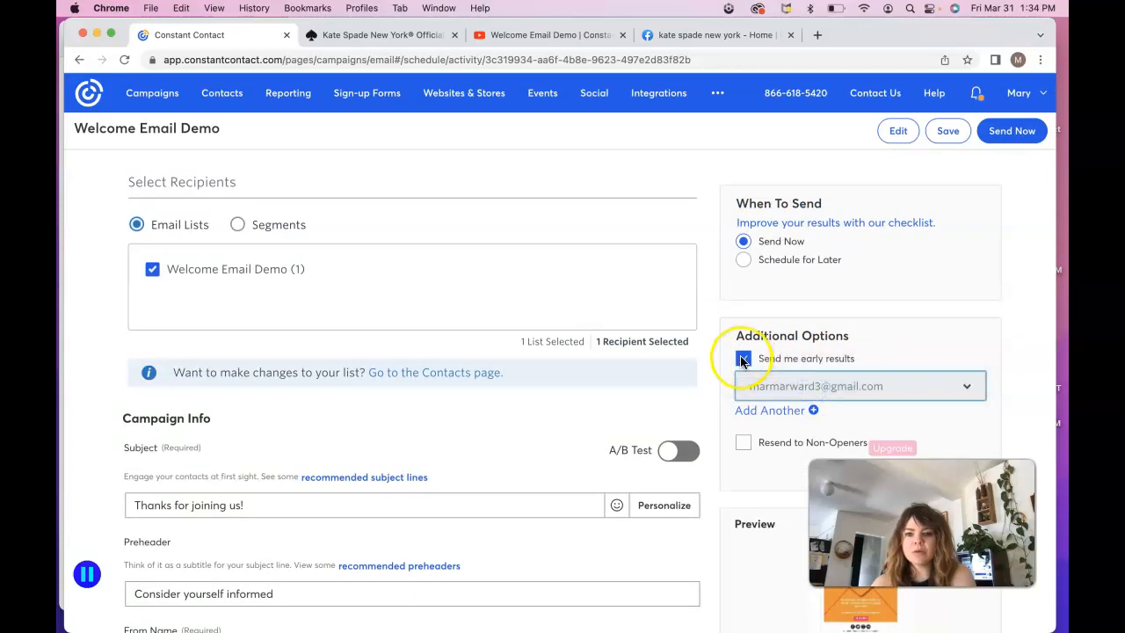
Check the scheduling page one last time, send the Welcome Email Demo campaign now and confirm the sending.
scroll(851, 299, down, 10)
scroll(851, 299, up, 10)
scroll(851, 301, down, 3)
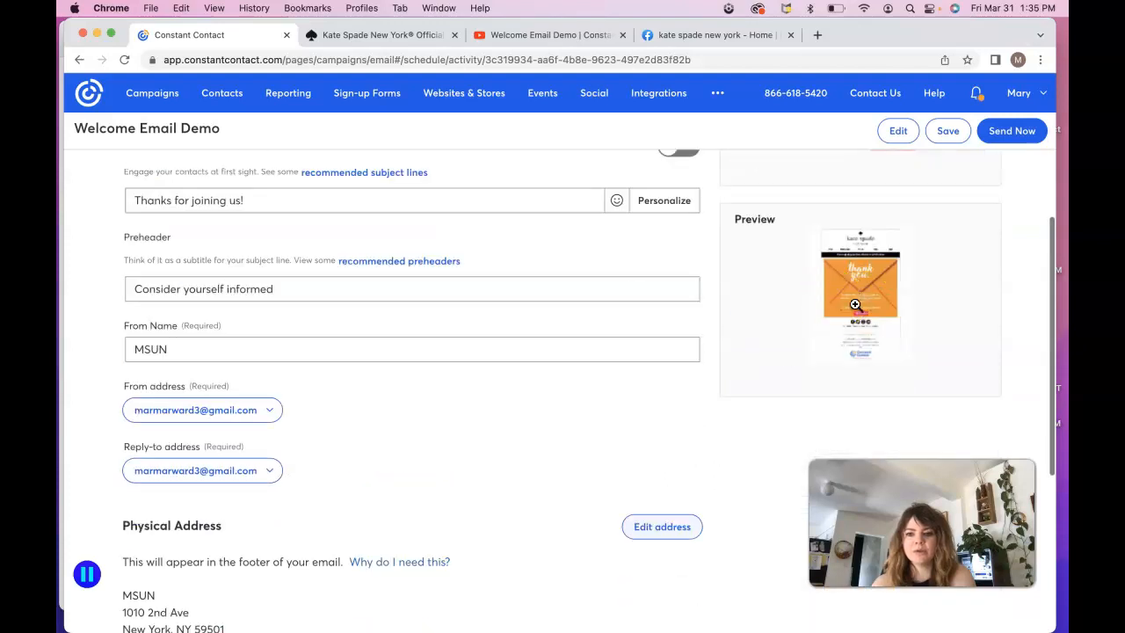
scroll(872, 315, up, 3)
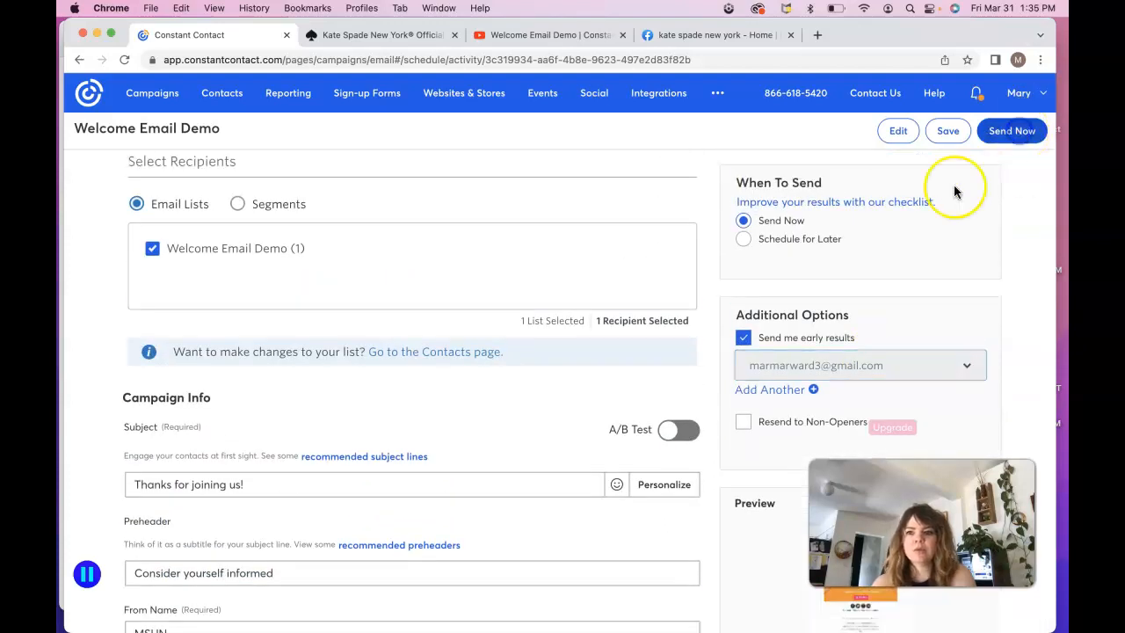
click(1012, 131)
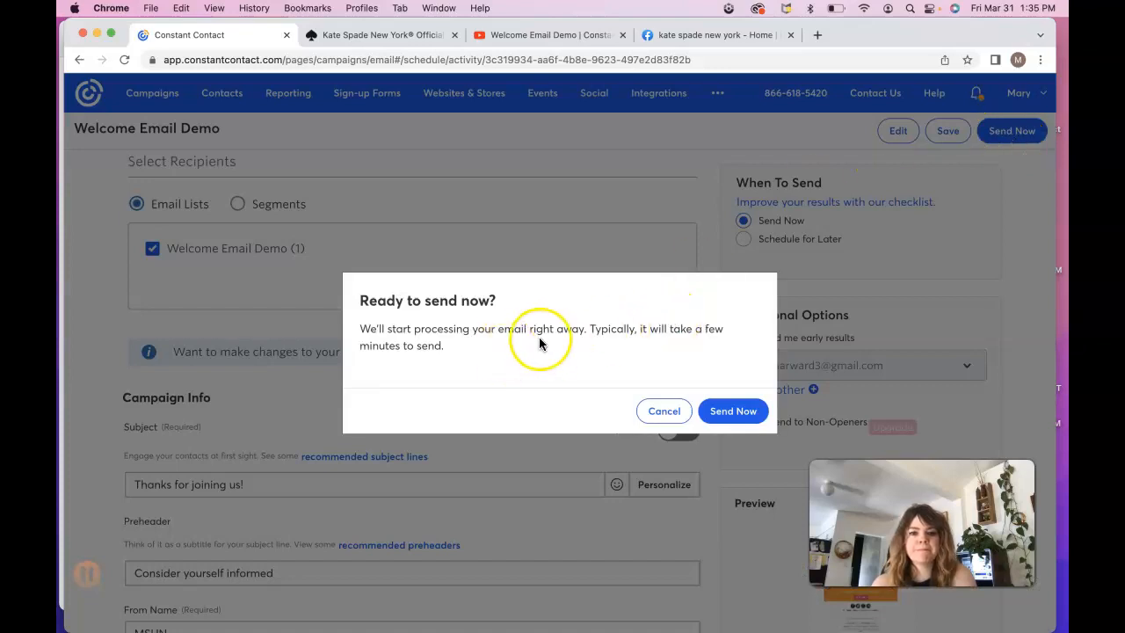
click(733, 410)
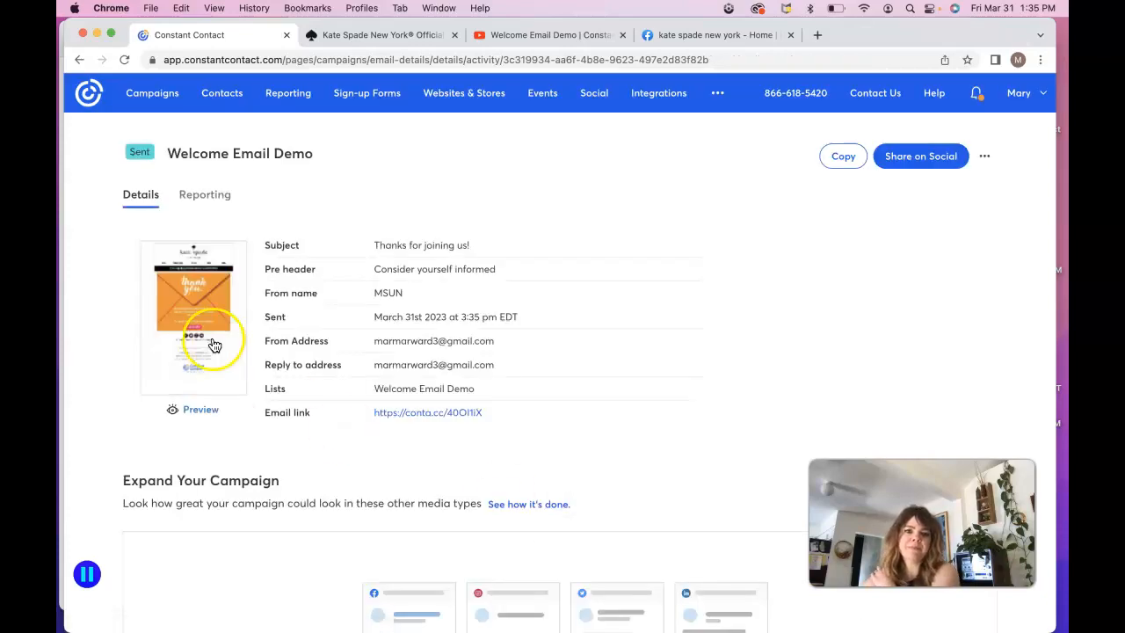
Return to the campaigns list, open the sent Welcome Email Demo, and review its performance figures and send history.
click(152, 93)
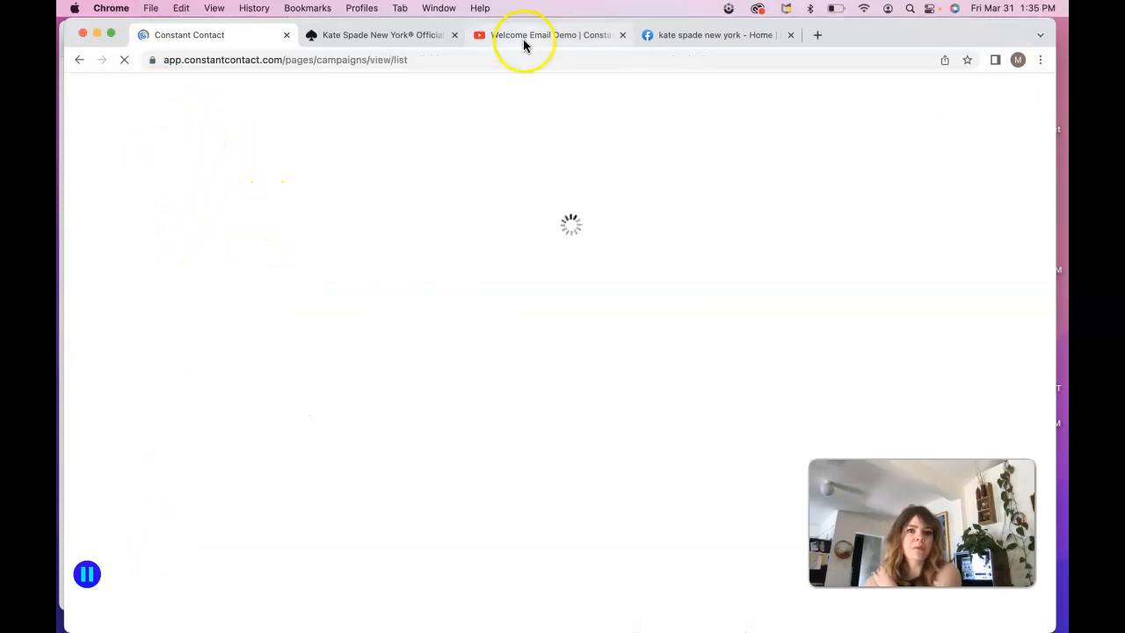
click(878, 609)
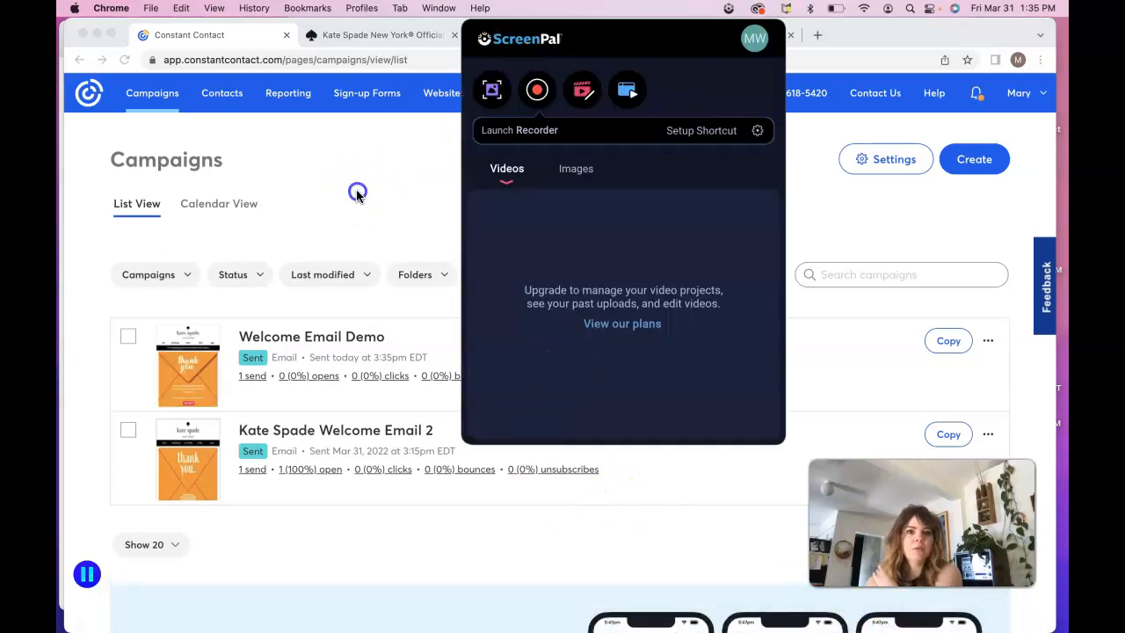
click(359, 193)
click(301, 338)
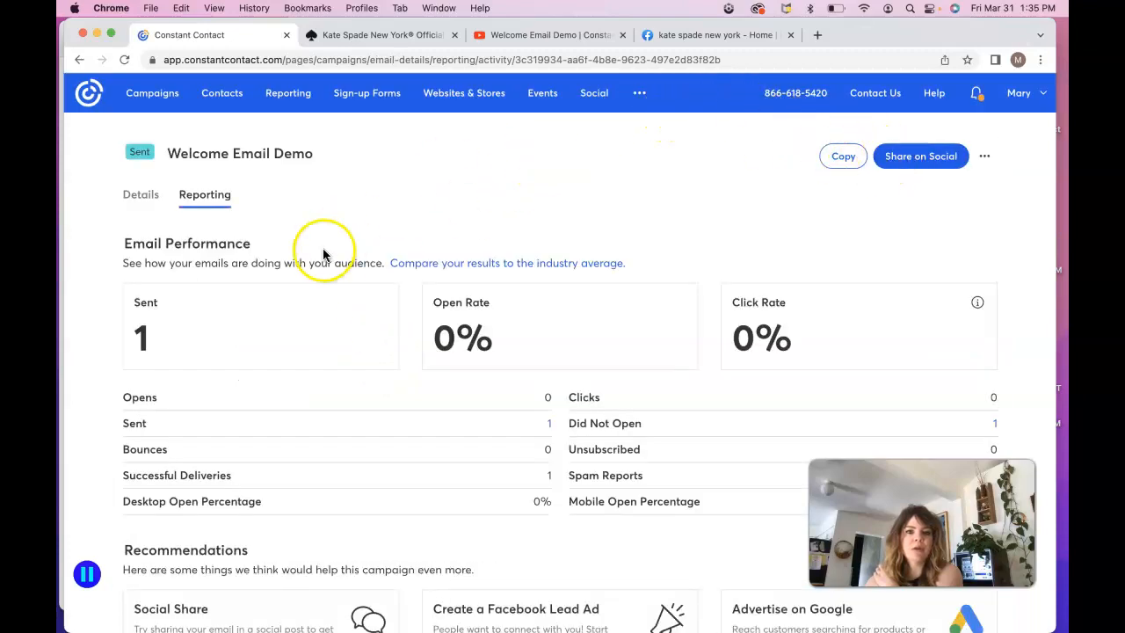
scroll(420, 432, down, 3)
scroll(417, 433, down, 3)
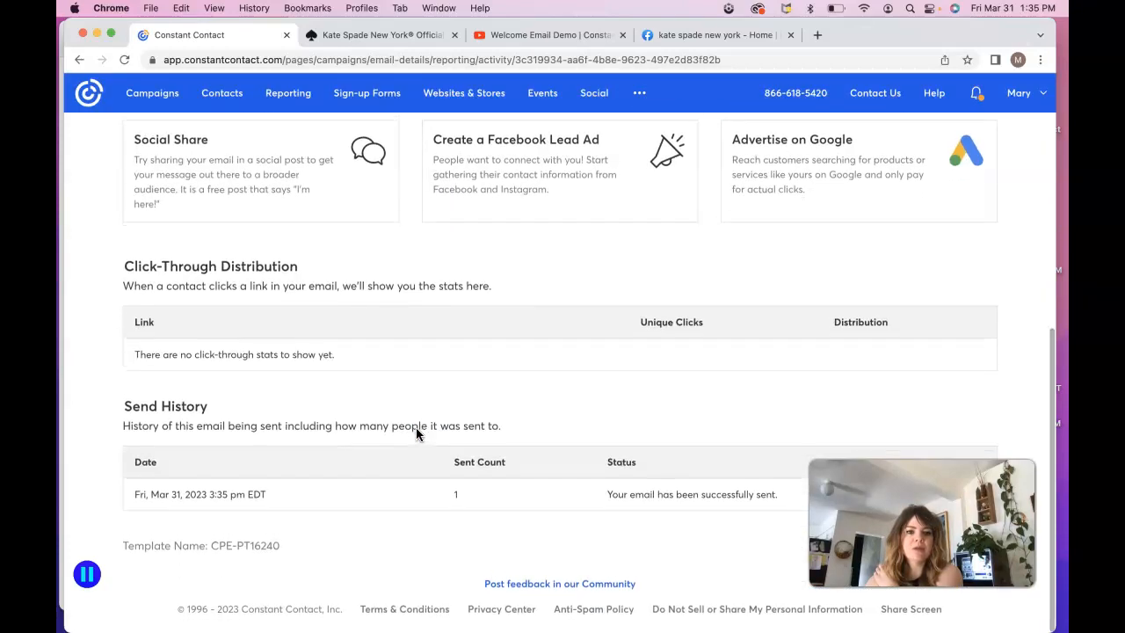
scroll(419, 431, up, 6)
Switch to the sent campaign's details, look through its desktop preview and test email option, and close the preview.
click(132, 196)
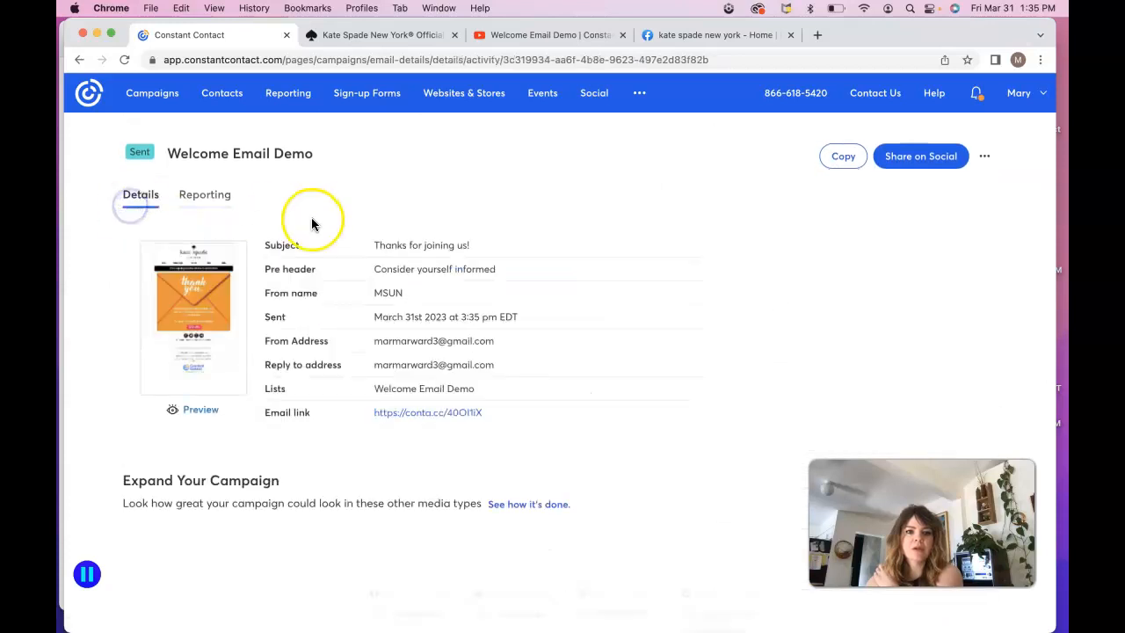
click(209, 410)
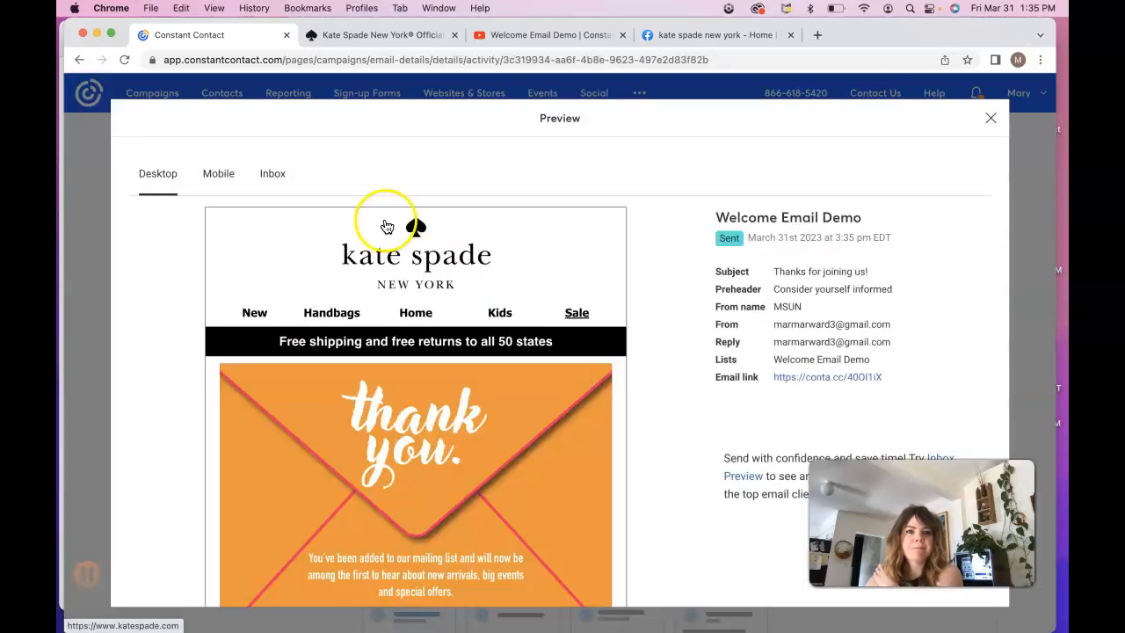
scroll(676, 325, down, 2)
scroll(680, 326, down, 1)
click(741, 485)
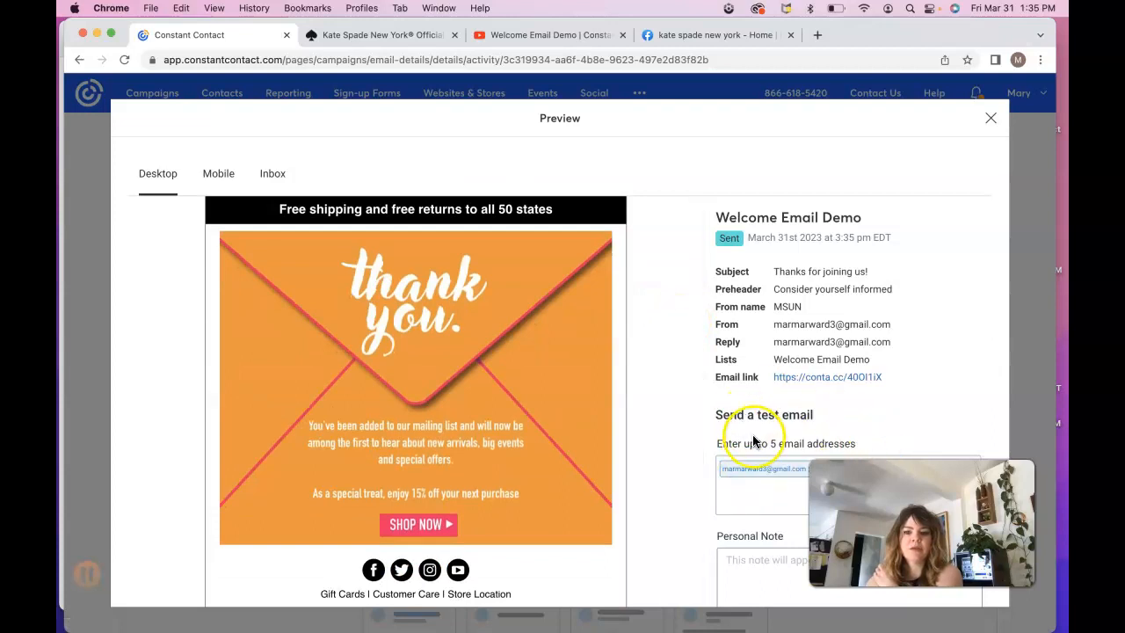
click(990, 118)
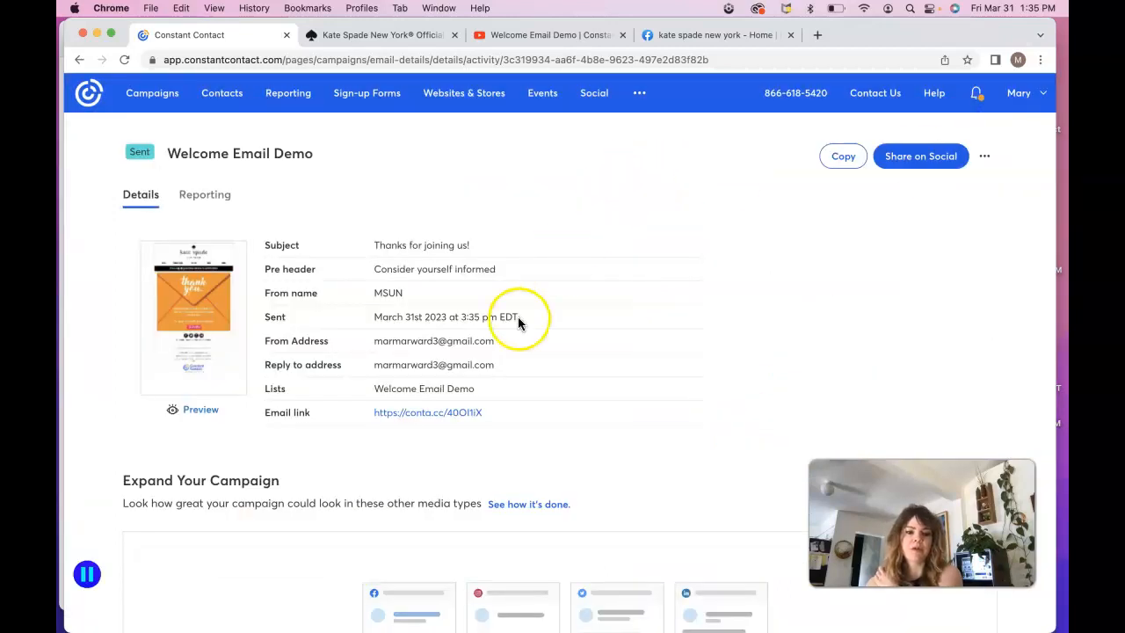
Minimize the Constant Contact browser window, the reference email image and the course page to clear the desktop.
click(96, 34)
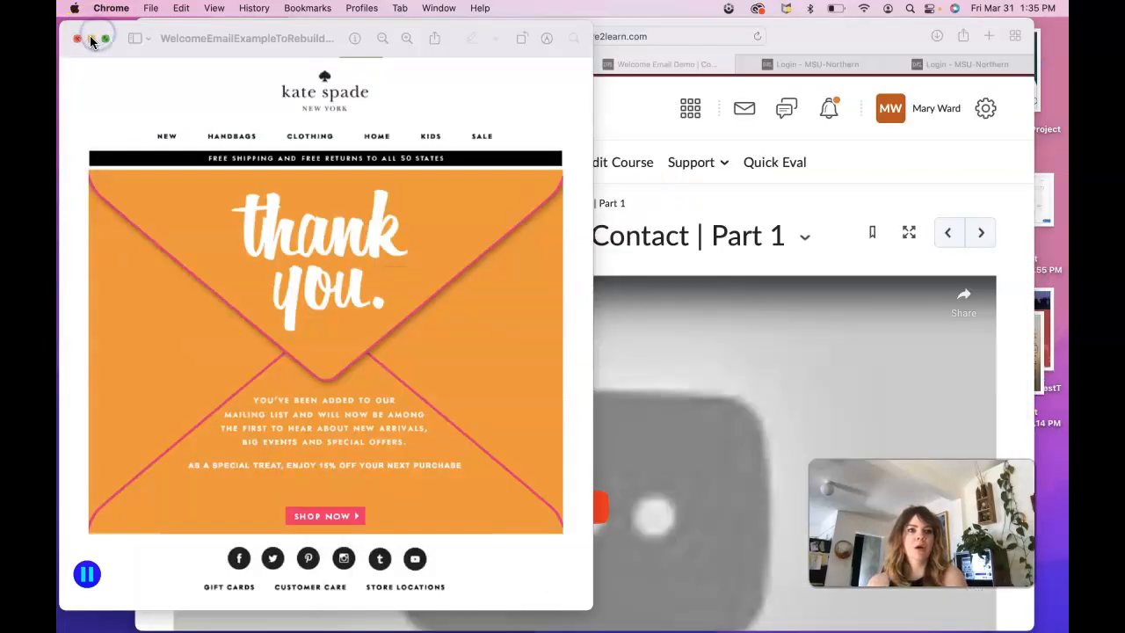
click(81, 34)
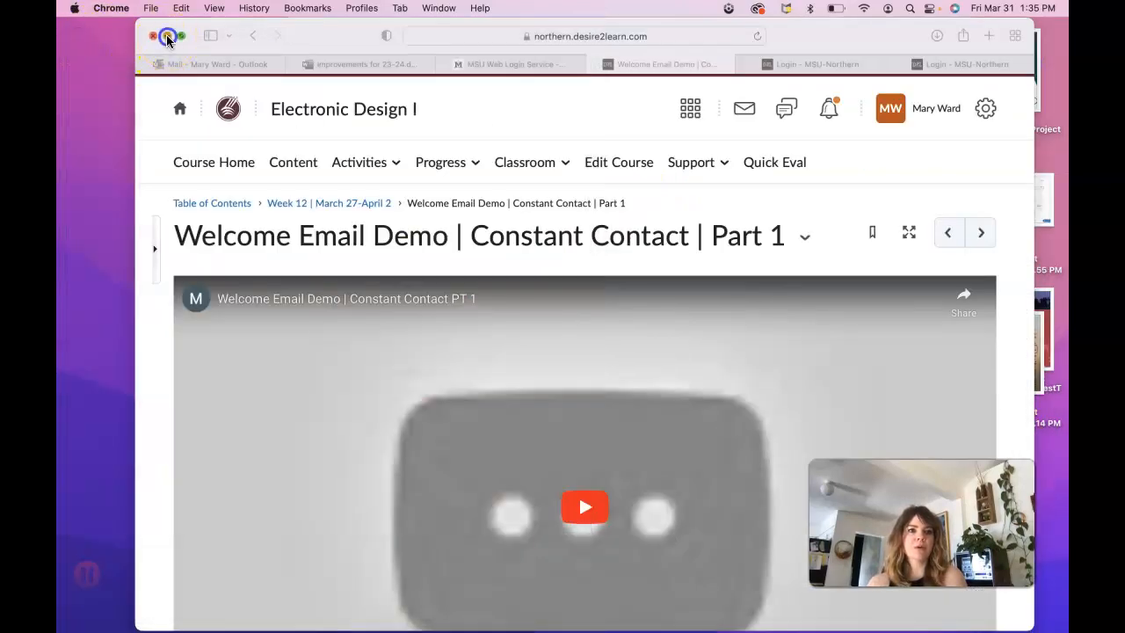
click(166, 36)
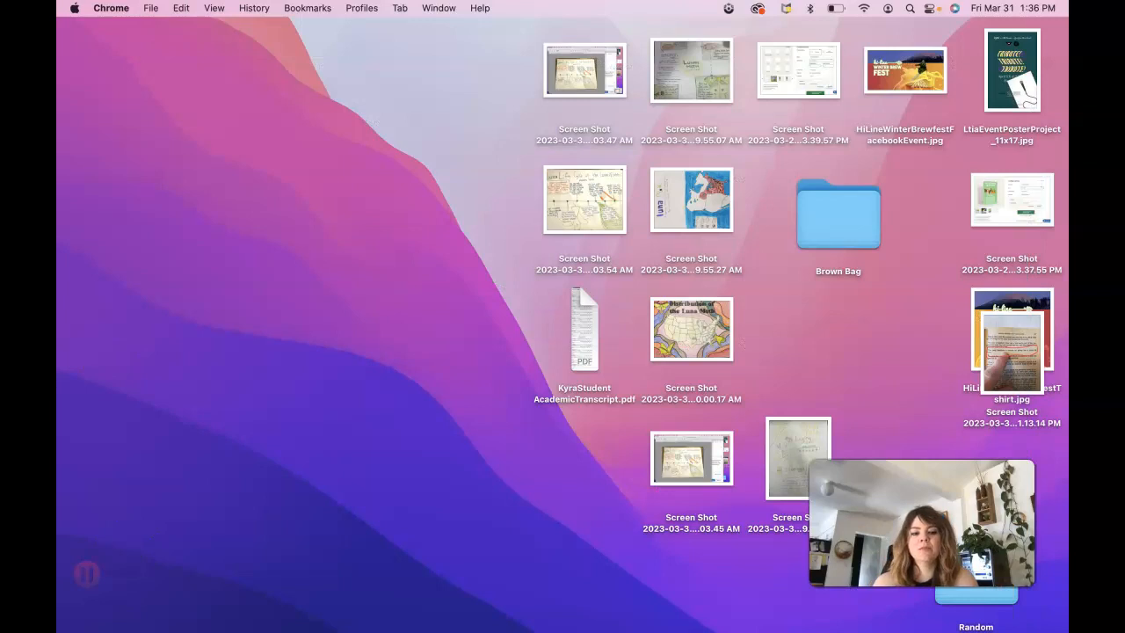